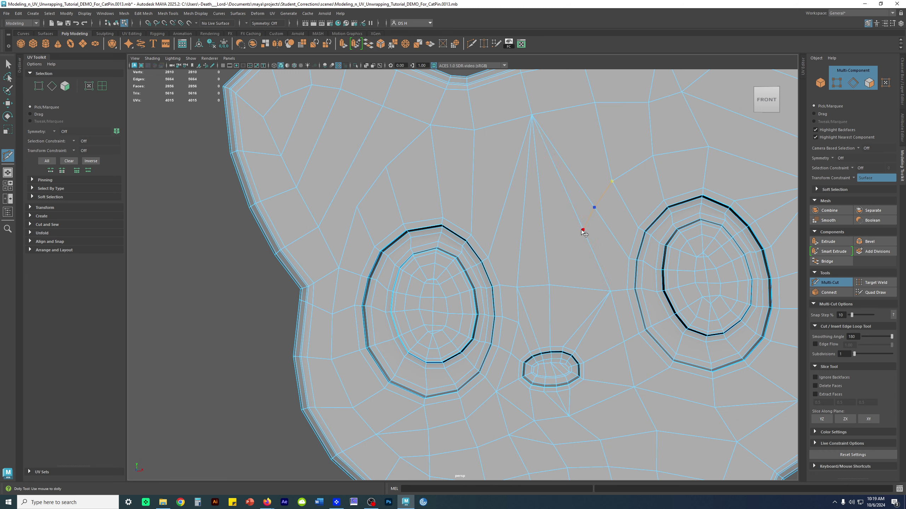
- Finish the multi-cut across the forehead edges beside the right eye, then reposition its upper vertex and the vertex above that eye
{"action": "left_click", "coordinate": [587, 233]}
{"action": "left_click_drag", "start_coordinate": [589, 235], "coordinate": [614, 184]}
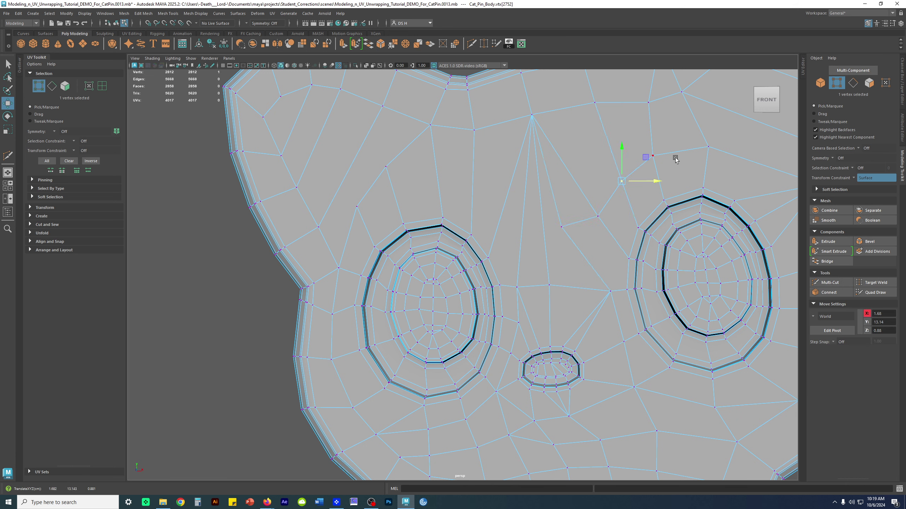
{"action": "left_click", "coordinate": [709, 146]}
{"action": "left_click_drag", "start_coordinate": [709, 146], "coordinate": [713, 155]}
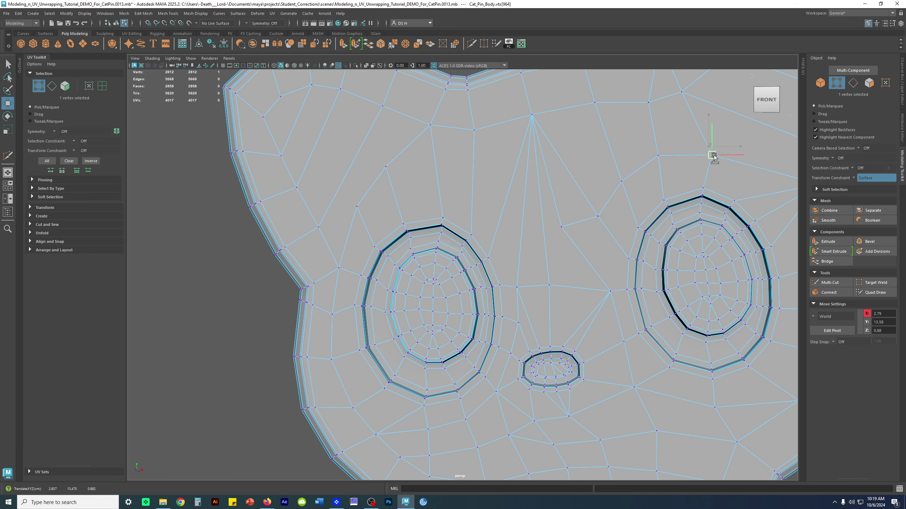
- Move the two vertices between the eyes, on the forehead and just above the nose, inward toward the face's middle
{"action": "middle_click_drag", "start_coordinate": [718, 196], "coordinate": [736, 144], "text": "alt"}
{"action": "left_click", "coordinate": [616, 165]}
{"action": "left_click_drag", "start_coordinate": [616, 164], "coordinate": [590, 196]}
{"action": "left_click", "coordinate": [628, 238]}
{"action": "left_click_drag", "start_coordinate": [628, 238], "coordinate": [610, 239]}
- Merge the two neighbouring vertices between the eyes and reposition the vertex between the nose and the right eye
{"action": "left_click", "coordinate": [602, 206]}
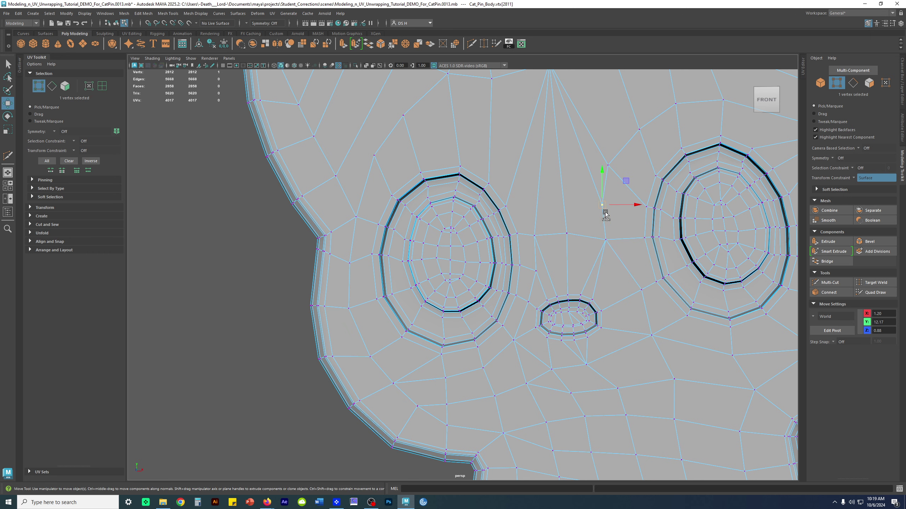
{"action": "left_click", "coordinate": [606, 238], "text": "shift"}
{"action": "left_click_drag", "start_coordinate": [621, 228], "coordinate": [652, 227], "text": "alt"}
{"action": "right_click_drag", "start_coordinate": [635, 179], "coordinate": [645, 124], "text": "shift"}
{"action": "left_click_drag", "start_coordinate": [681, 232], "coordinate": [687, 251]}
{"action": "middle_click_drag", "start_coordinate": [690, 295], "coordinate": [621, 313], "text": "alt"}
{"action": "middle_click_drag", "start_coordinate": [608, 224], "coordinate": [606, 289], "text": "alt"}
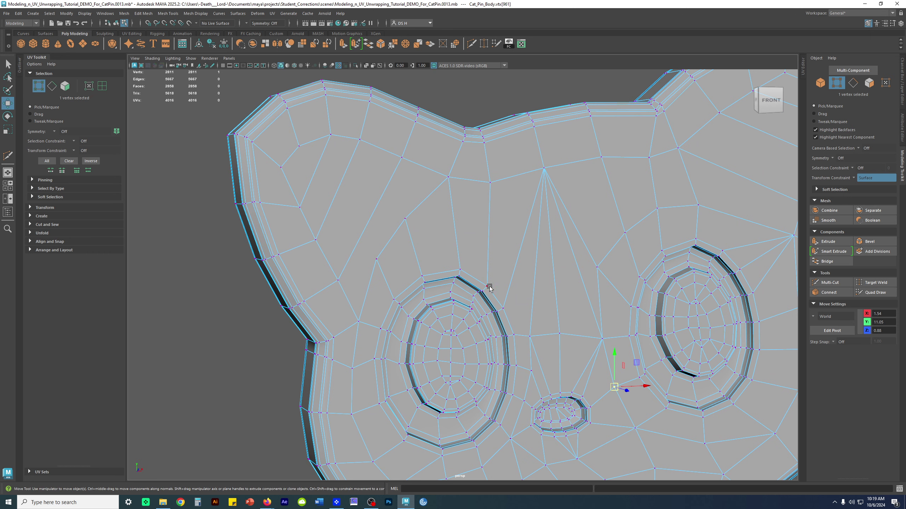
{"action": "mouse_move", "coordinate": [388, 192]}
{"action": "middle_mouse_down", "text": "alt"}
{"action": "mouse_move", "coordinate": [396, 184]}
{"action": "mouse_move", "coordinate": [550, 222]}
{"action": "middle_mouse_up", "text": "alt"}
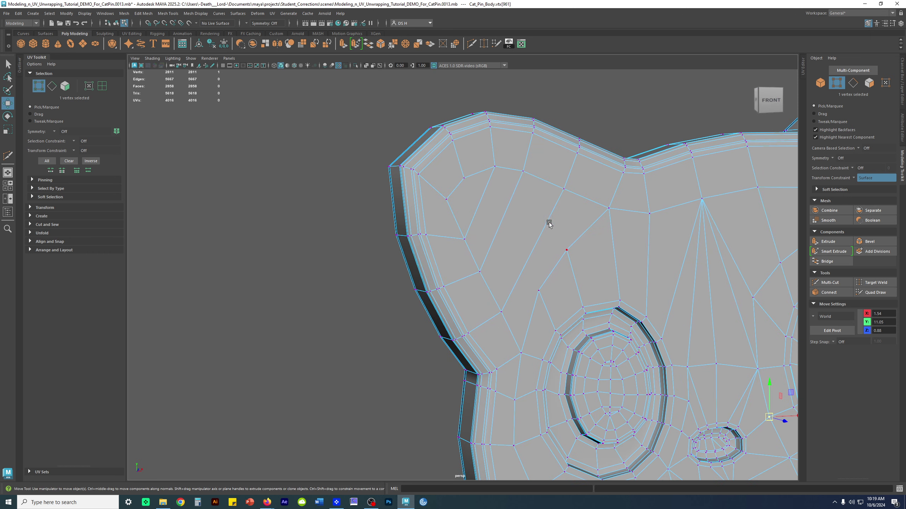
{"action": "left_click", "coordinate": [8, 90]}
{"action": "key", "text": "w"}
{"action": "right_click_drag", "start_coordinate": [550, 231], "coordinate": [376, 226], "text": "shift"}
{"action": "left_click", "coordinate": [480, 271]}
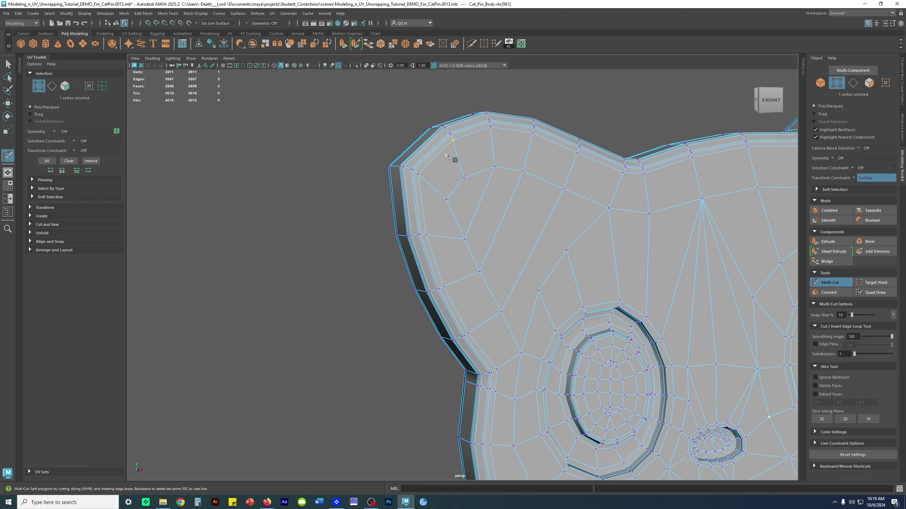
{"action": "key", "text": "w"}
{"action": "key", "text": "ctrl+z"}
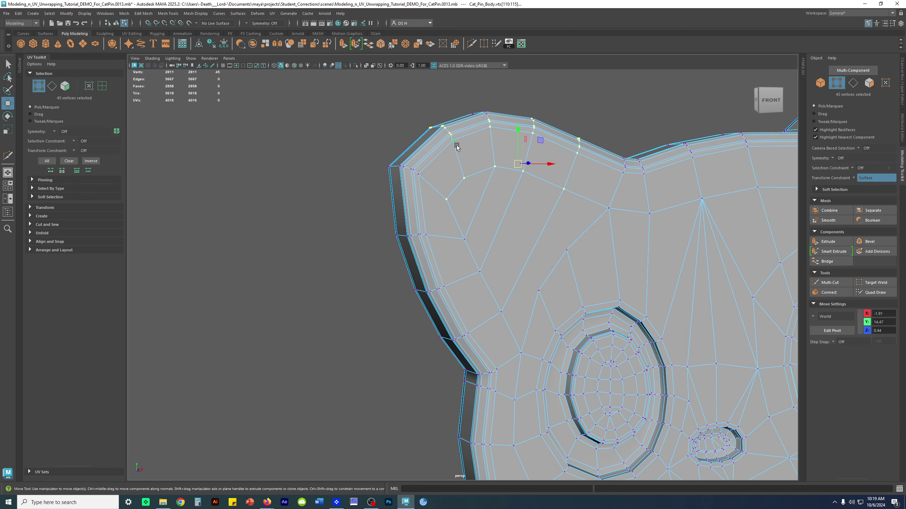
- Turn on soft selection for the left ear's tip vertices, try moving them, and undo the move
{"action": "key", "text": "b"}
{"action": "scroll", "coordinate": [636, 242], "scroll_direction": "down", "scroll_amount": 5}
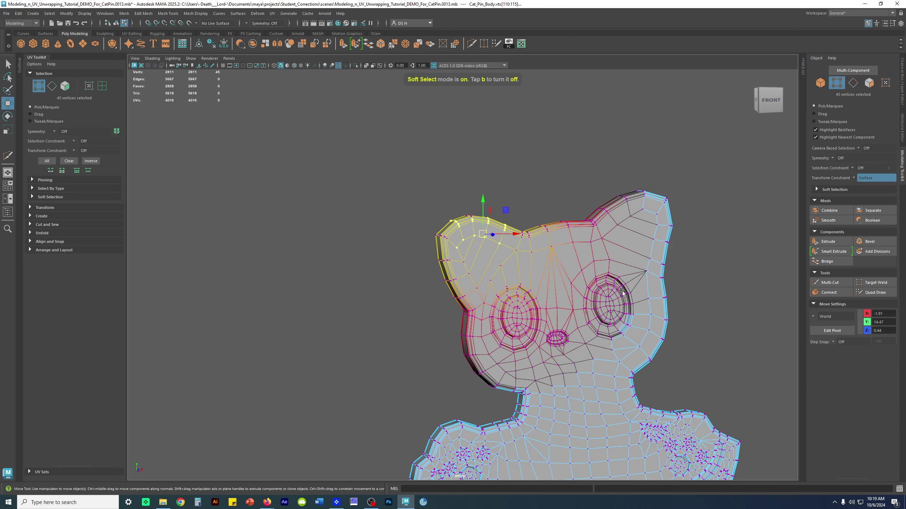
{"action": "right_click_drag", "start_coordinate": [591, 259], "coordinate": [499, 214], "text": "alt"}
{"action": "left_click_drag", "start_coordinate": [467, 195], "coordinate": [487, 136], "text": "alt"}
{"action": "key", "text": "ctrl+z"}
{"action": "left_click_drag", "start_coordinate": [467, 184], "coordinate": [524, 207], "text": "alt"}
{"action": "right_click_drag", "start_coordinate": [525, 207], "coordinate": [629, 243], "text": "alt"}
{"action": "middle_click_drag", "start_coordinate": [538, 211], "coordinate": [515, 222], "text": "alt"}
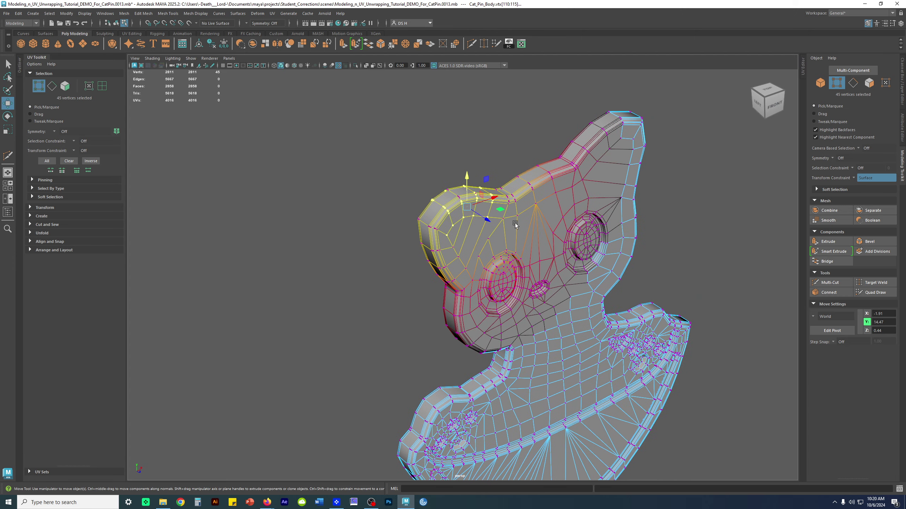
- Expand the soft selection settings, switch soft selection on and off, leave it off, and deselect the ear vertices
{"action": "left_click", "coordinate": [816, 189]}
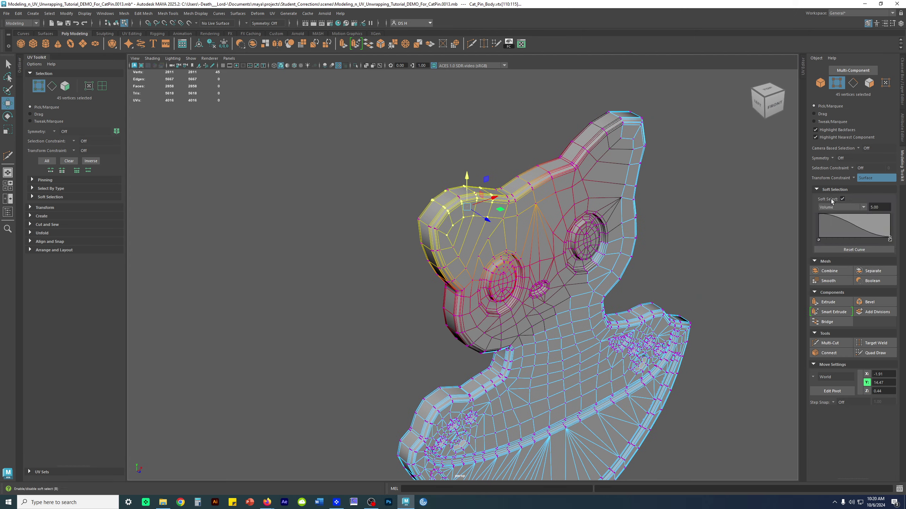
{"action": "key", "text": "b"}
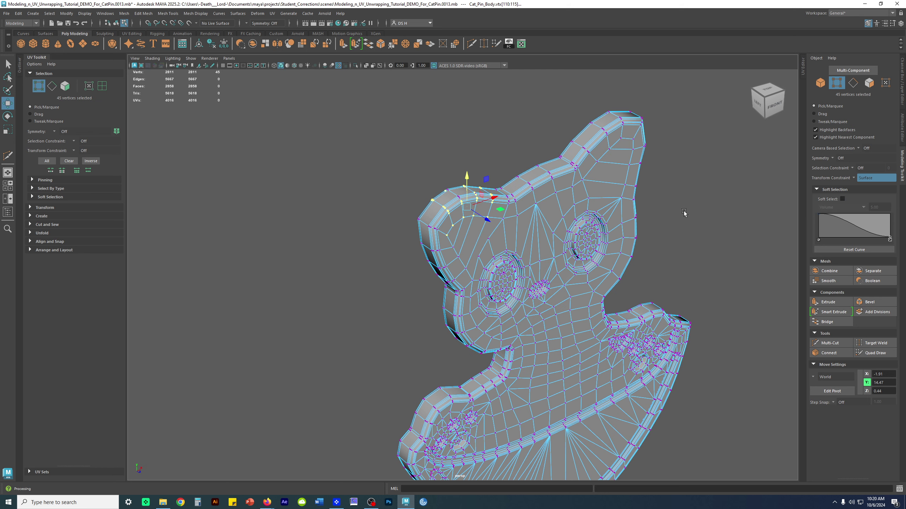
{"action": "key", "text": "b"}
{"action": "key", "text": "b"}
{"action": "key", "text": "b"}
{"action": "key", "text": "b"}
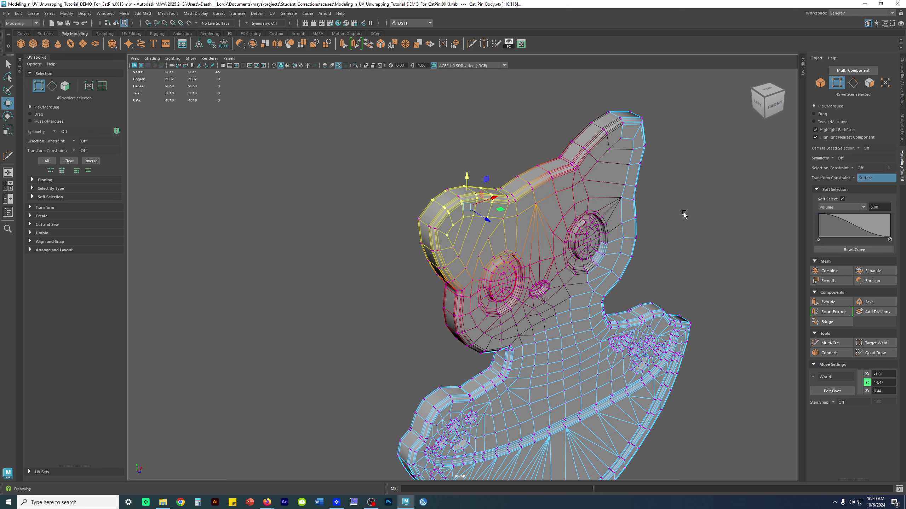
{"action": "left_click", "coordinate": [736, 249]}
- Reposition the forehead vertex just below the inner corner of the right ear
{"action": "left_click_drag", "start_coordinate": [536, 228], "coordinate": [532, 180], "text": "alt"}
{"action": "middle_click_drag", "start_coordinate": [532, 180], "coordinate": [517, 245], "text": "alt"}
{"action": "right_click_drag", "start_coordinate": [517, 245], "coordinate": [588, 262], "text": "alt"}
{"action": "middle_click_drag", "start_coordinate": [588, 262], "coordinate": [524, 259], "text": "alt"}
{"action": "left_click", "coordinate": [542, 253]}
{"action": "right_click_drag", "start_coordinate": [542, 253], "coordinate": [575, 241], "text": "alt"}
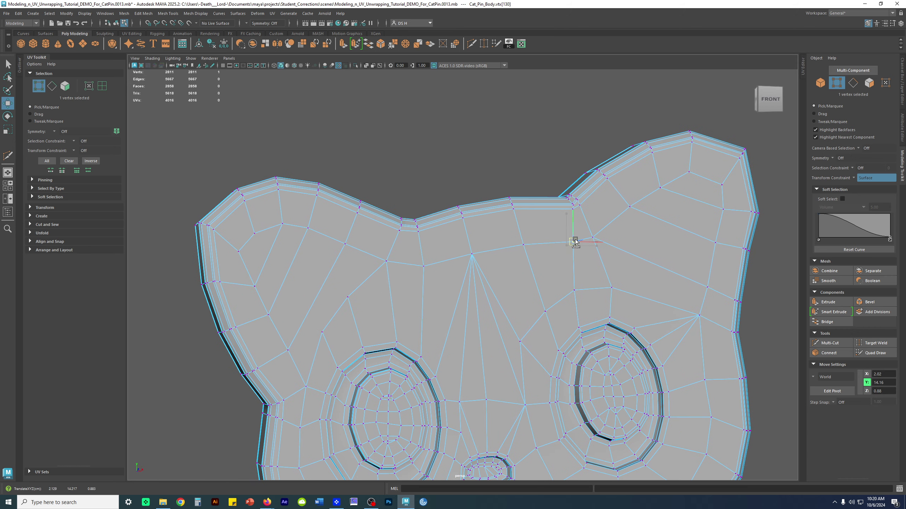
- Multi-cut across the left ear's long faces from the vertex above the left eye toward the ear tip
{"action": "right_click_drag", "start_coordinate": [515, 233], "coordinate": [496, 208], "text": "alt"}
{"action": "right_click_drag", "start_coordinate": [408, 211], "coordinate": [454, 244], "text": "alt"}
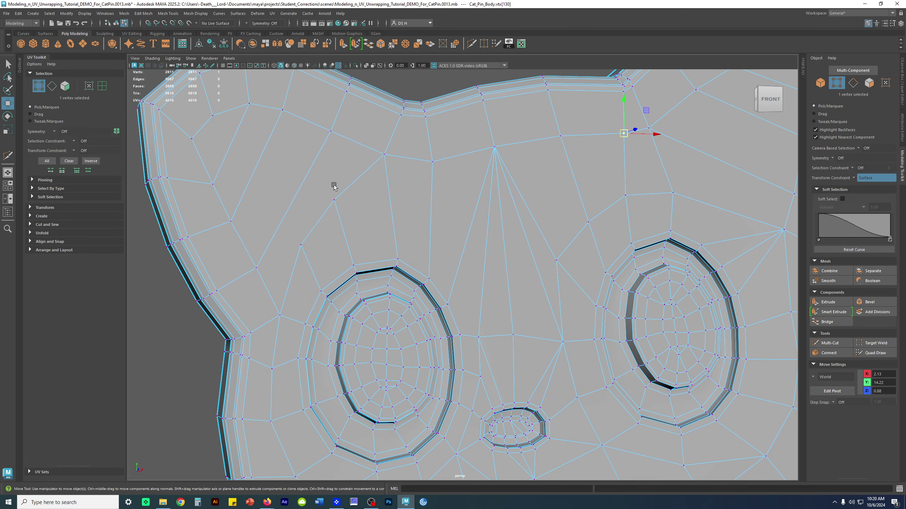
{"action": "right_click_drag", "start_coordinate": [334, 186], "coordinate": [438, 234], "text": "alt"}
{"action": "right_click_drag", "start_coordinate": [419, 196], "coordinate": [396, 211], "text": "shift"}
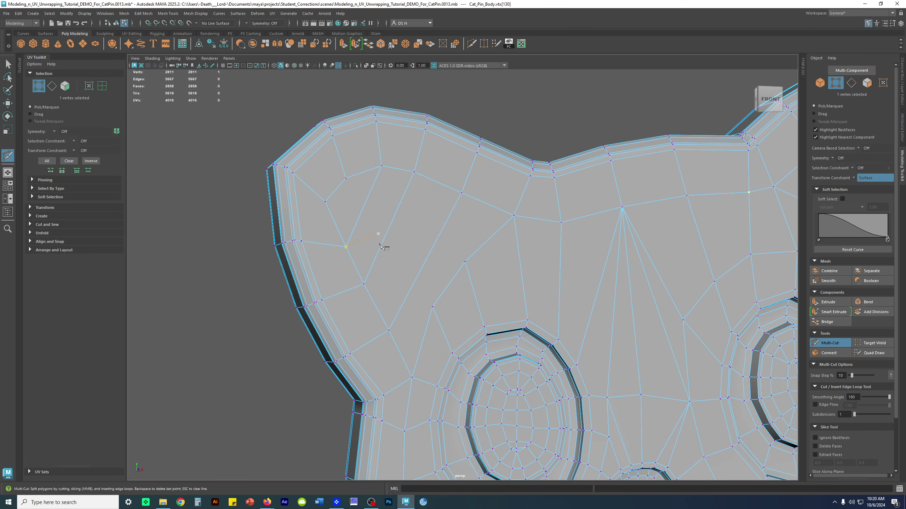
{"action": "left_click", "coordinate": [438, 238]}
{"action": "left_click", "coordinate": [395, 212]}
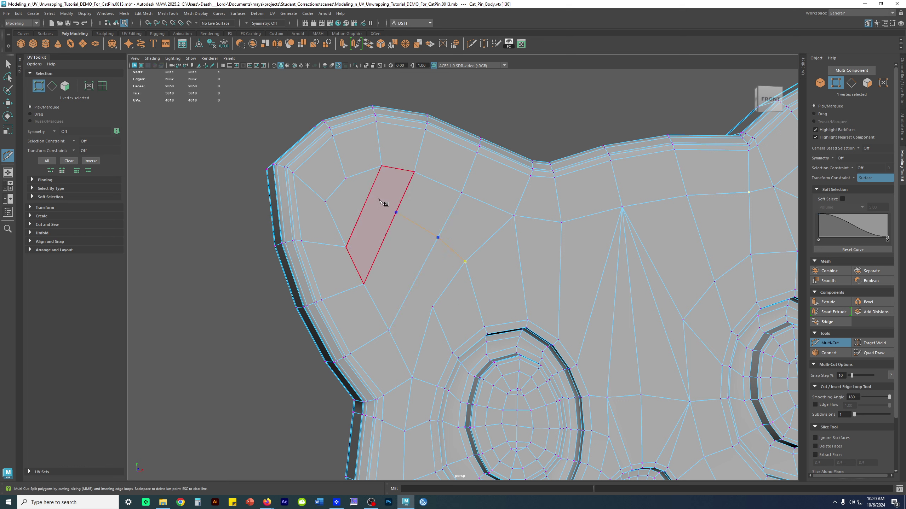
{"action": "key", "text": "w"}
- Reposition the vertices along the new cut across the left ear to even out their spacing
{"action": "left_click", "coordinate": [370, 192]}
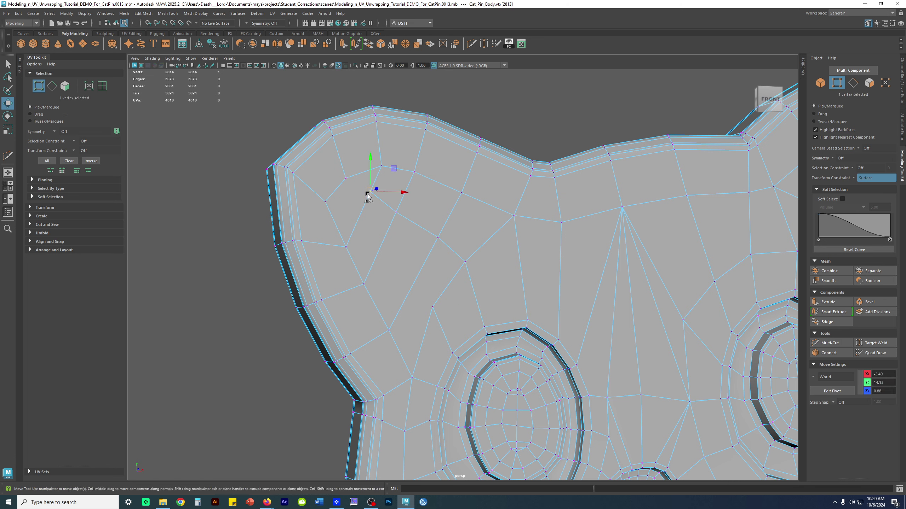
{"action": "left_click_drag", "start_coordinate": [370, 192], "coordinate": [472, 280]}
{"action": "left_click", "coordinate": [396, 212]}
{"action": "left_click", "coordinate": [438, 237]}
{"action": "left_click", "coordinate": [465, 261]}
- Shift the row of vertices from the left eye's upper edge along the left ear's outer side toward the ear border
{"action": "left_click", "coordinate": [433, 306]}
{"action": "left_click_drag", "start_coordinate": [432, 307], "coordinate": [377, 330]}
{"action": "left_click", "coordinate": [389, 330]}
{"action": "left_click", "coordinate": [364, 284]}
{"action": "left_click_drag", "start_coordinate": [363, 285], "coordinate": [349, 282]}
{"action": "left_click", "coordinate": [335, 248]}
{"action": "left_click_drag", "start_coordinate": [335, 248], "coordinate": [336, 237]}
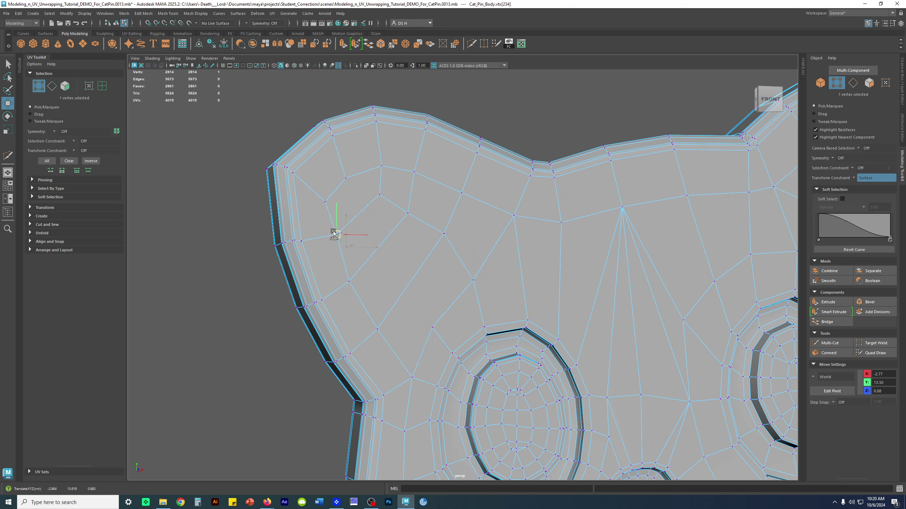
- Adjust the left ear tip's inner vertex, the upper cut row and the vertex above the left eye
{"action": "left_click", "coordinate": [324, 202]}
{"action": "left_click_drag", "start_coordinate": [324, 202], "coordinate": [455, 235]}
{"action": "left_click", "coordinate": [379, 195]}
{"action": "left_click", "coordinate": [408, 215]}
{"action": "left_click", "coordinate": [443, 233]}
{"action": "left_click", "coordinate": [474, 281]}
{"action": "left_click_drag", "start_coordinate": [474, 281], "coordinate": [489, 286]}
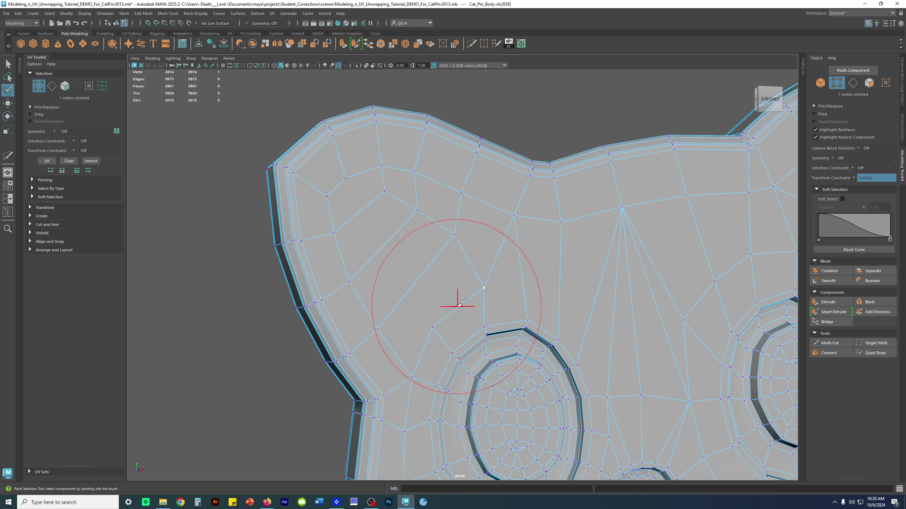
- Multi-cut a second row through the long faces in the middle of the left ear
{"action": "right_click_drag", "start_coordinate": [451, 282], "coordinate": [256, 273], "text": "shift"}
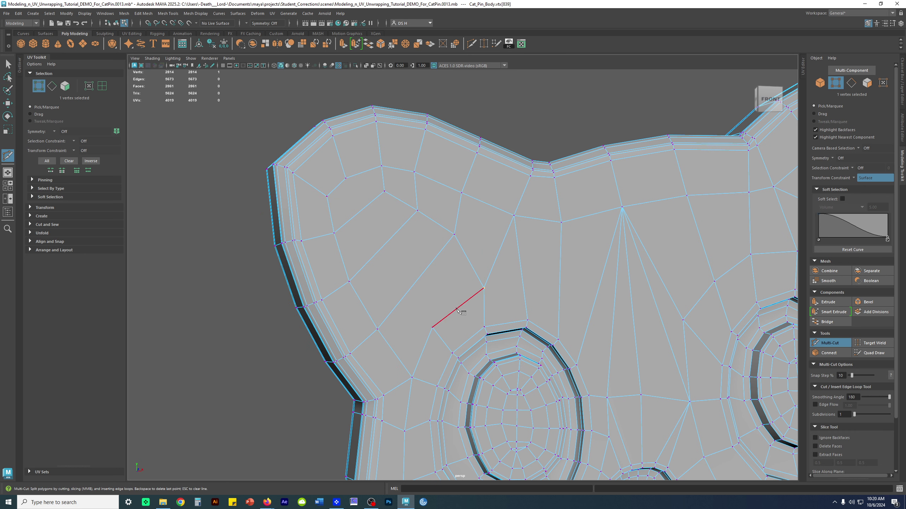
{"action": "left_click", "coordinate": [402, 299]}
{"action": "key", "text": "w"}
- Move the vertex above the left eye slightly up toward the forehead
{"action": "right_click_drag", "start_coordinate": [555, 303], "coordinate": [445, 291], "text": "alt"}
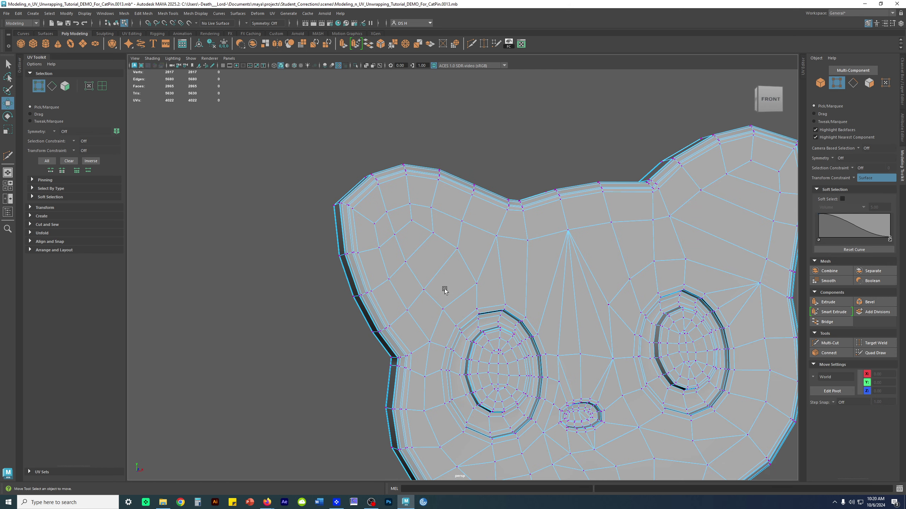
{"action": "double_click", "coordinate": [477, 284]}
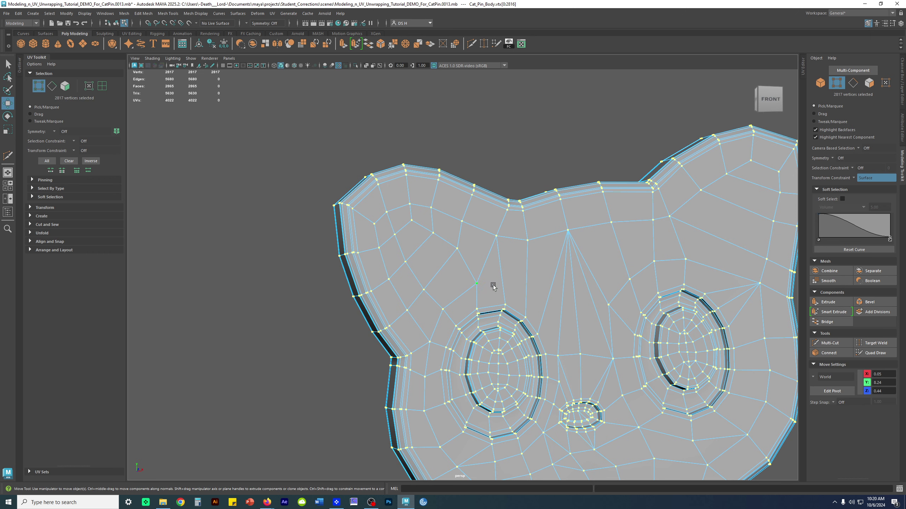
{"action": "key", "text": "ctrl+z"}
{"action": "left_click_drag", "start_coordinate": [479, 284], "coordinate": [473, 273]}
{"action": "middle_click_drag", "start_coordinate": [574, 268], "coordinate": [528, 228], "text": "alt"}
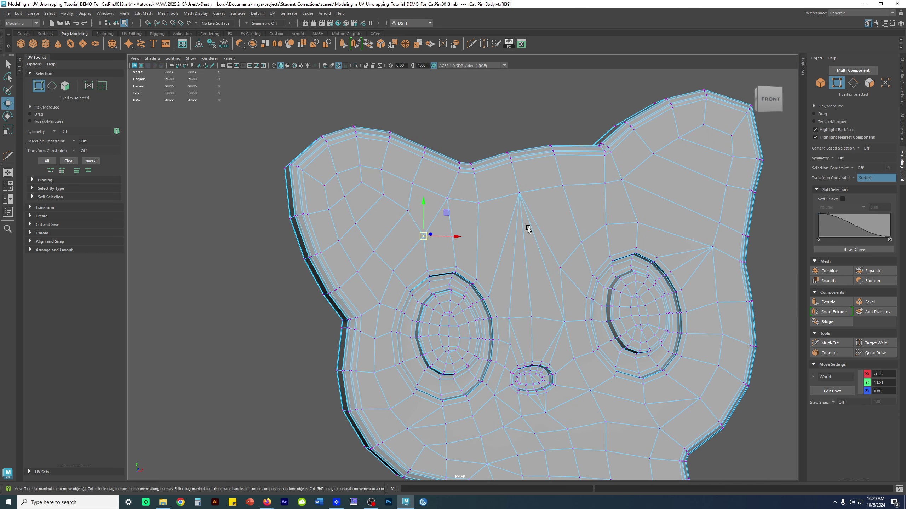
- Switch to object mode and examine the cat mesh in smooth preview
{"action": "right_click_drag", "start_coordinate": [580, 253], "coordinate": [456, 243], "text": "alt"}
{"action": "key", "text": "F8"}
{"action": "left_click", "coordinate": [653, 200]}
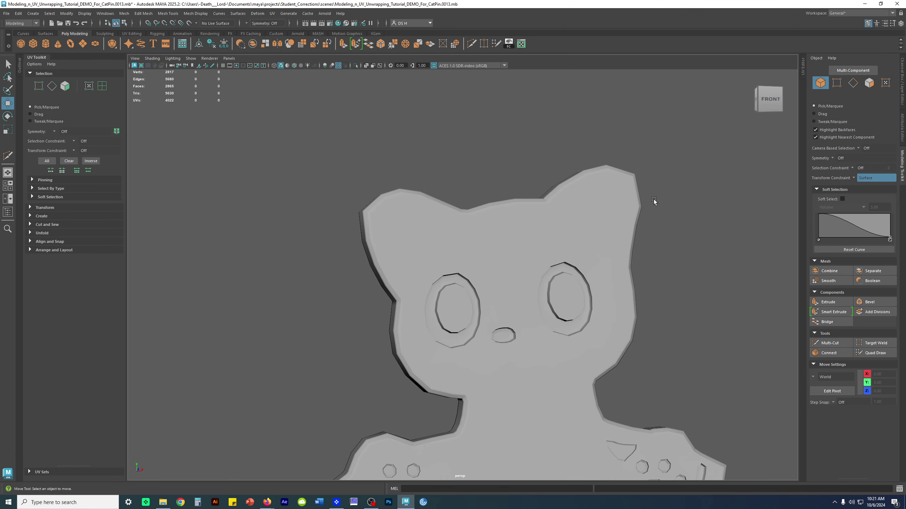
{"action": "left_click", "coordinate": [589, 198]}
{"action": "key", "text": "3"}
{"action": "left_click", "coordinate": [680, 168]}
{"action": "right_click_drag", "start_coordinate": [642, 246], "coordinate": [575, 253], "text": "alt"}
{"action": "left_click_drag", "start_coordinate": [575, 253], "coordinate": [599, 260], "text": "alt"}
{"action": "middle_click_drag", "start_coordinate": [574, 278], "coordinate": [570, 148], "text": "alt"}
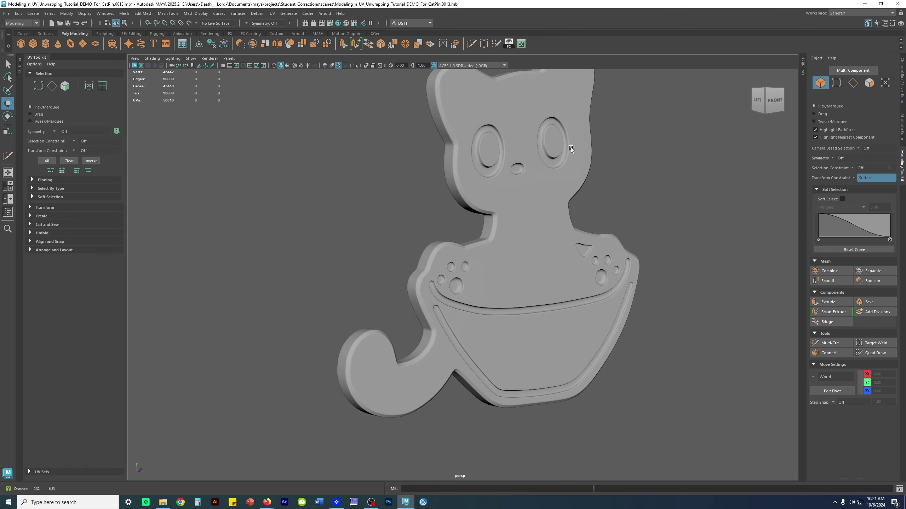
- Select the cat body and compare its lower body and tail with smooth preview on and off, leaving the preview off
{"action": "right_click_drag", "start_coordinate": [570, 148], "coordinate": [538, 271], "text": "alt"}
{"action": "left_click", "coordinate": [539, 274]}
{"action": "key", "text": "1"}
{"action": "key", "text": "3"}
{"action": "middle_click_drag", "start_coordinate": [531, 322], "coordinate": [538, 200], "text": "alt"}
{"action": "left_click_drag", "start_coordinate": [506, 228], "coordinate": [428, 239], "text": "alt"}
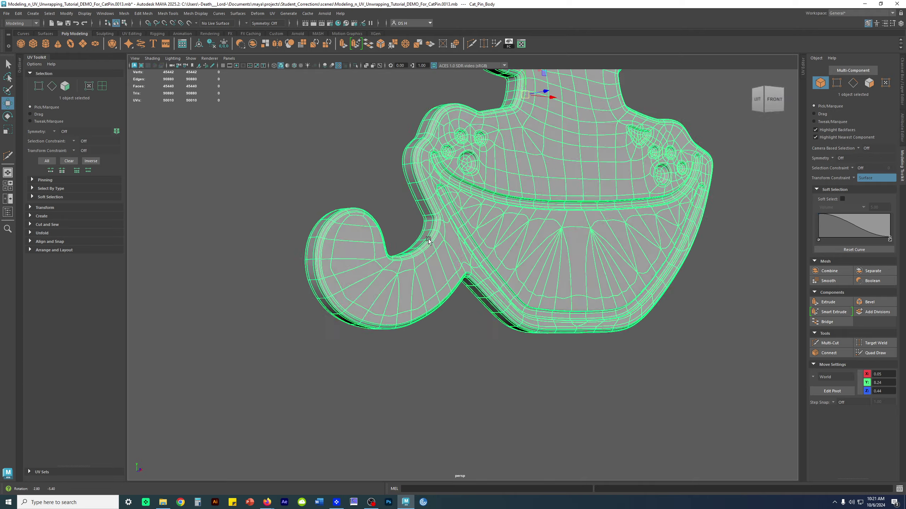
{"action": "right_click_drag", "start_coordinate": [428, 240], "coordinate": [498, 250], "text": "alt"}
{"action": "key", "text": "1"}
- Multi-cut a new edge at the tail base from the inner curve's border to the body's trim line
{"action": "left_click_drag", "start_coordinate": [438, 228], "coordinate": [416, 195], "text": "alt"}
{"action": "middle_click_drag", "start_coordinate": [416, 195], "coordinate": [477, 220], "text": "alt"}
{"action": "scroll", "coordinate": [535, 247], "scroll_direction": "up", "scroll_amount": 3}
{"action": "scroll", "coordinate": [479, 232], "scroll_direction": "up", "scroll_amount": 2}
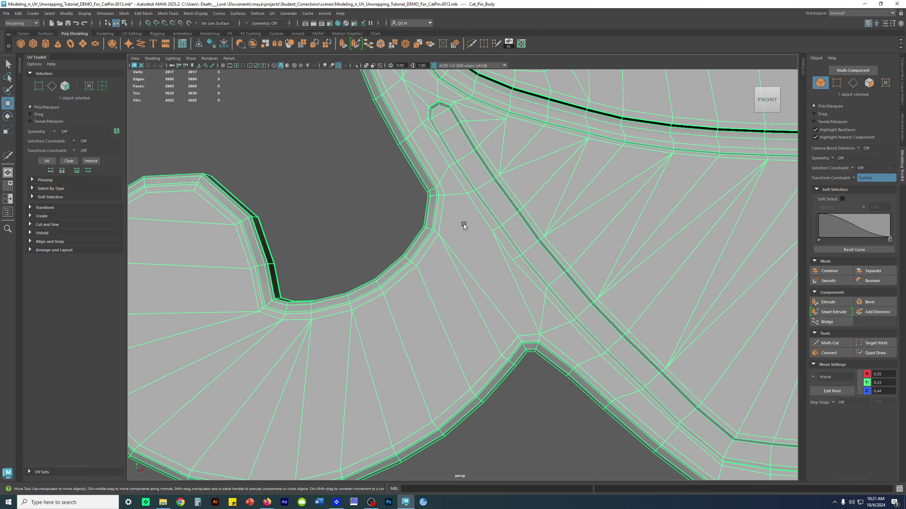
{"action": "right_click_drag", "start_coordinate": [463, 240], "coordinate": [410, 229], "text": "shift"}
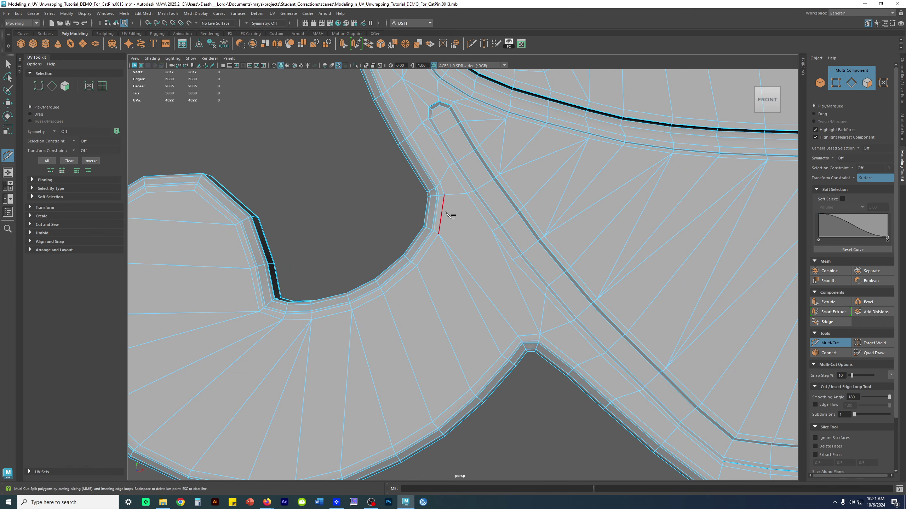
{"action": "left_click", "coordinate": [438, 234]}
{"action": "left_click", "coordinate": [493, 231]}
{"action": "key", "text": "w"}
- Multi-cut a lengthwise line through the middle of the tail, from its tip border to the trim line on the body
{"action": "middle_click_drag", "start_coordinate": [477, 270], "coordinate": [522, 249], "text": "alt"}
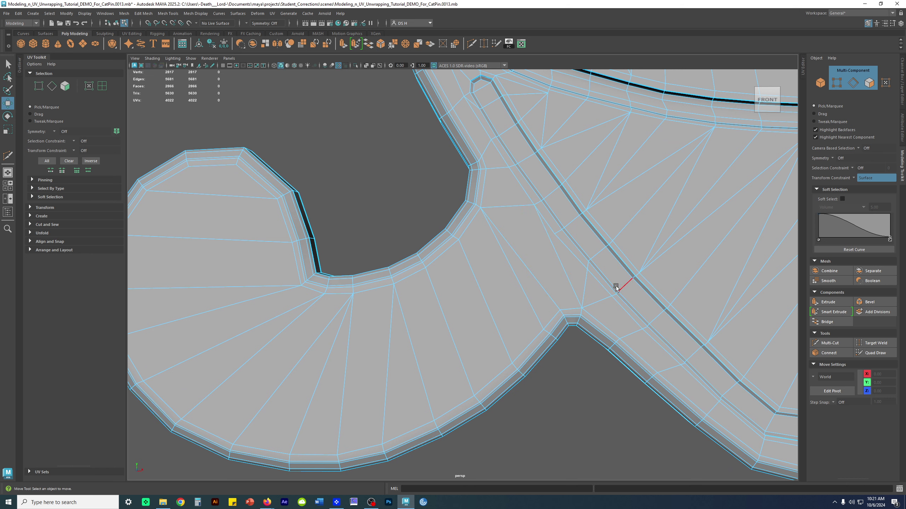
{"action": "right_click_drag", "start_coordinate": [559, 266], "coordinate": [303, 224], "text": "shift"}
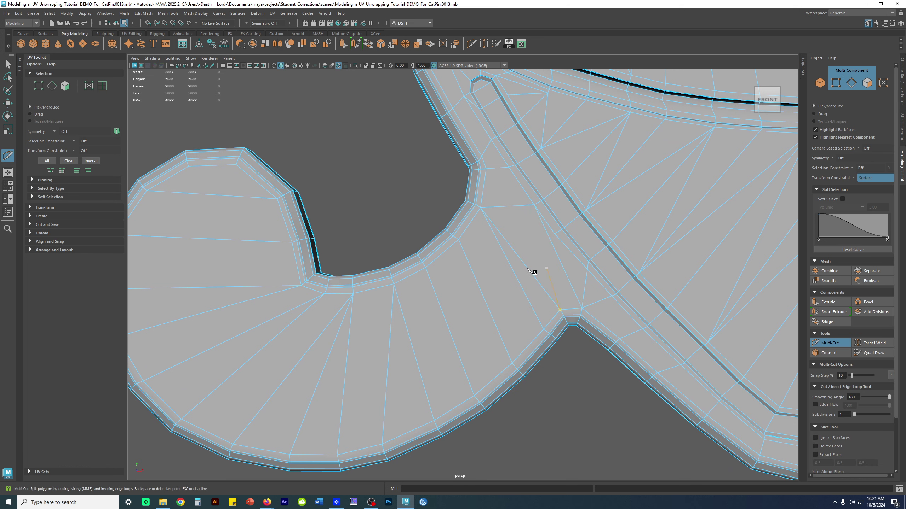
{"action": "middle_click_drag", "start_coordinate": [331, 307], "coordinate": [478, 256], "text": "alt"}
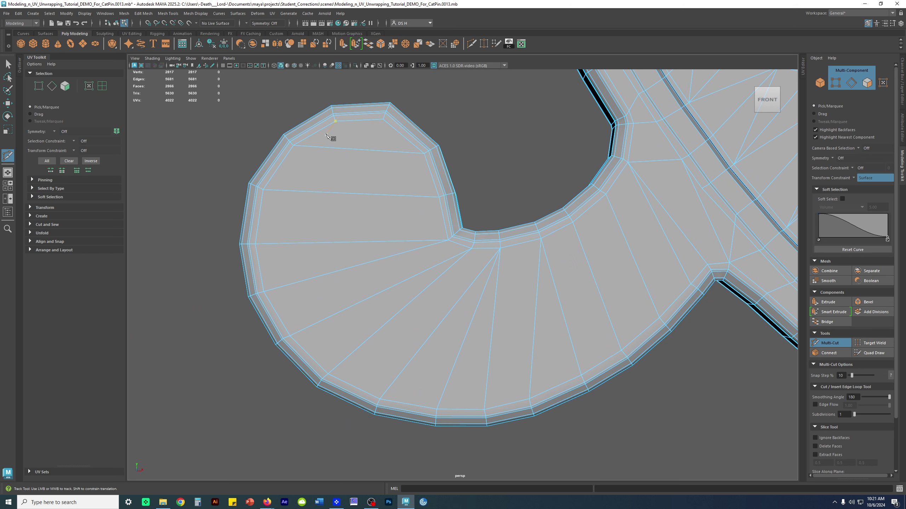
{"action": "left_click", "coordinate": [335, 122]}
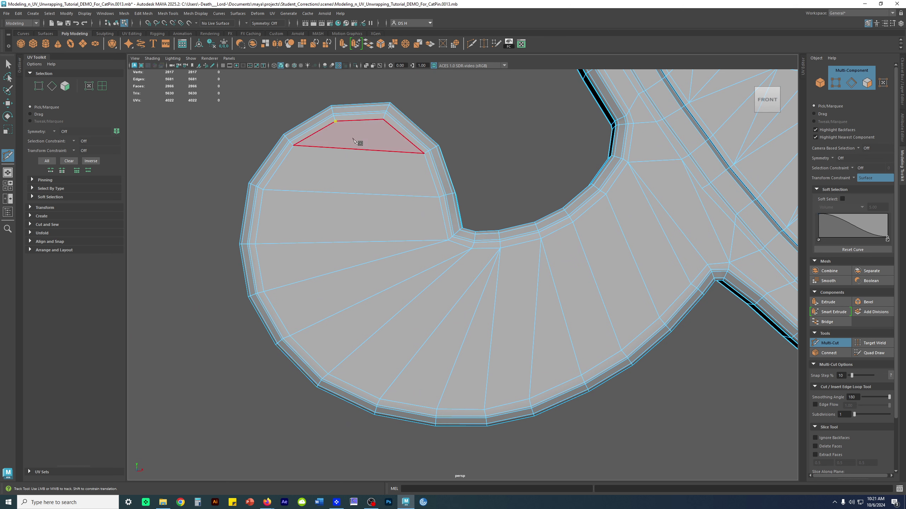
{"action": "left_click", "coordinate": [333, 181]}
{"action": "left_click", "coordinate": [321, 193]}
{"action": "left_click", "coordinate": [324, 242]}
{"action": "left_click", "coordinate": [328, 274]}
{"action": "left_click", "coordinate": [352, 306]}
{"action": "left_click", "coordinate": [374, 333]}
{"action": "left_click", "coordinate": [419, 350]}
{"action": "left_click", "coordinate": [457, 360]}
{"action": "left_click", "coordinate": [490, 354]}
{"action": "left_click", "coordinate": [533, 344]}
{"action": "left_click", "coordinate": [569, 331]}
{"action": "left_click", "coordinate": [606, 311]}
{"action": "left_click", "coordinate": [643, 282]}
{"action": "left_click", "coordinate": [673, 250]}
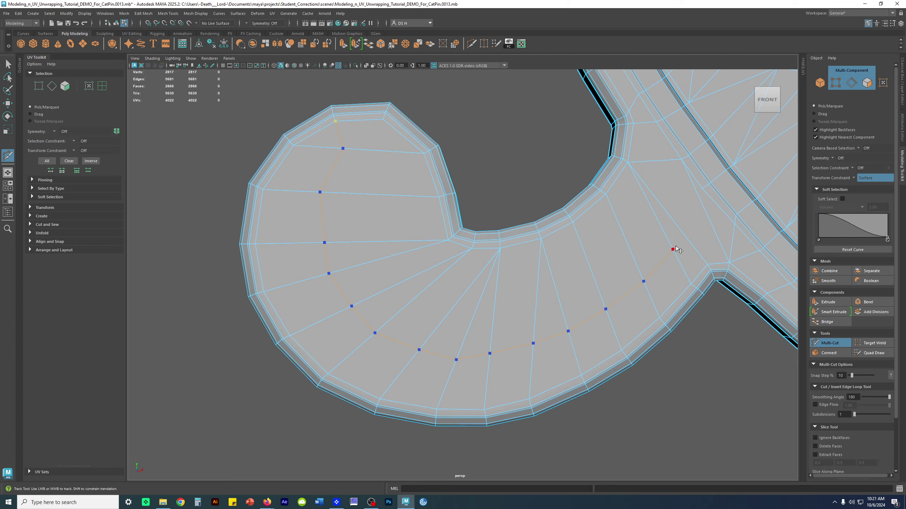
{"action": "middle_click_drag", "start_coordinate": [673, 249], "coordinate": [498, 299], "text": "alt"}
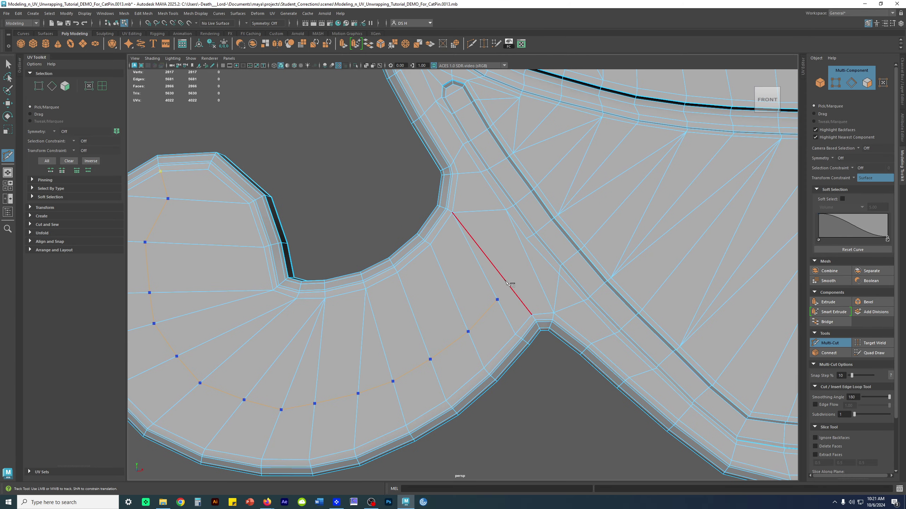
{"action": "left_click", "coordinate": [506, 282]}
{"action": "left_click_drag", "start_coordinate": [540, 254], "coordinate": [527, 238]}
{"action": "key", "text": "w"}
- Finish the lengthwise tail cut and reposition its vertices at the tail base between the inner curve and the trim line
{"action": "right_click_drag", "start_coordinate": [537, 267], "coordinate": [477, 251]}
{"action": "scroll", "coordinate": [477, 251], "scroll_direction": "up", "scroll_amount": 3}
{"action": "left_click", "coordinate": [554, 232]}
{"action": "left_click_drag", "start_coordinate": [554, 232], "coordinate": [558, 258]}
{"action": "left_click", "coordinate": [528, 284]}
{"action": "left_click_drag", "start_coordinate": [528, 285], "coordinate": [504, 328]}
{"action": "left_click", "coordinate": [515, 313]}
{"action": "left_click", "coordinate": [559, 261]}
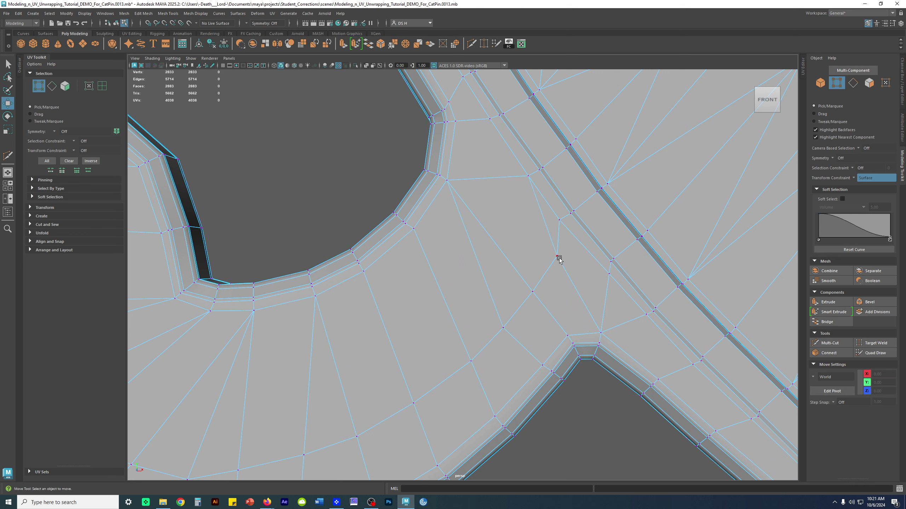
- Move the vertices where the tail meets the body trim so the edges at the junction are evenly spaced
{"action": "left_click", "coordinate": [556, 257]}
{"action": "left_click_drag", "start_coordinate": [558, 257], "coordinate": [566, 225]}
{"action": "left_click_drag", "start_coordinate": [613, 276], "coordinate": [607, 276]}
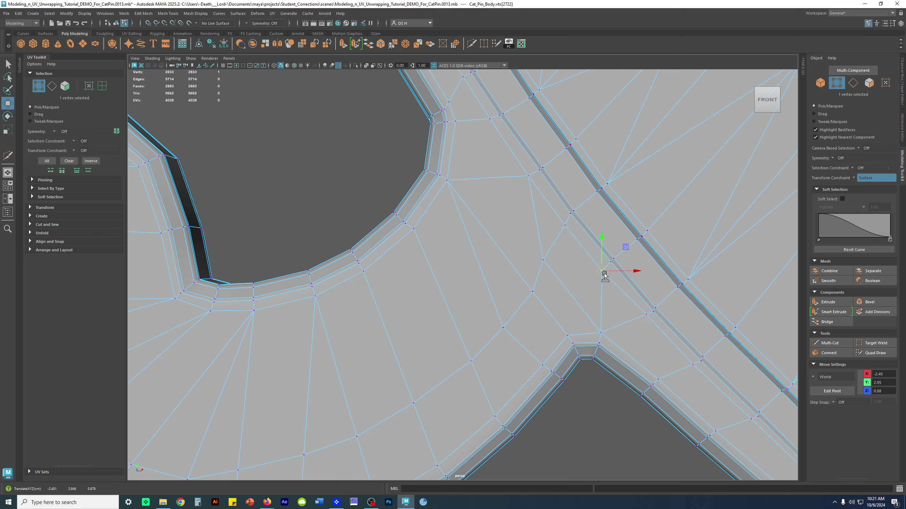
{"action": "scroll", "coordinate": [554, 279], "scroll_direction": "down", "scroll_amount": 2}
{"action": "middle_click_drag", "start_coordinate": [522, 271], "coordinate": [550, 217], "text": "alt"}
{"action": "left_click", "coordinate": [553, 210]}
{"action": "left_click_drag", "start_coordinate": [555, 209], "coordinate": [561, 215]}
{"action": "left_click", "coordinate": [544, 235]}
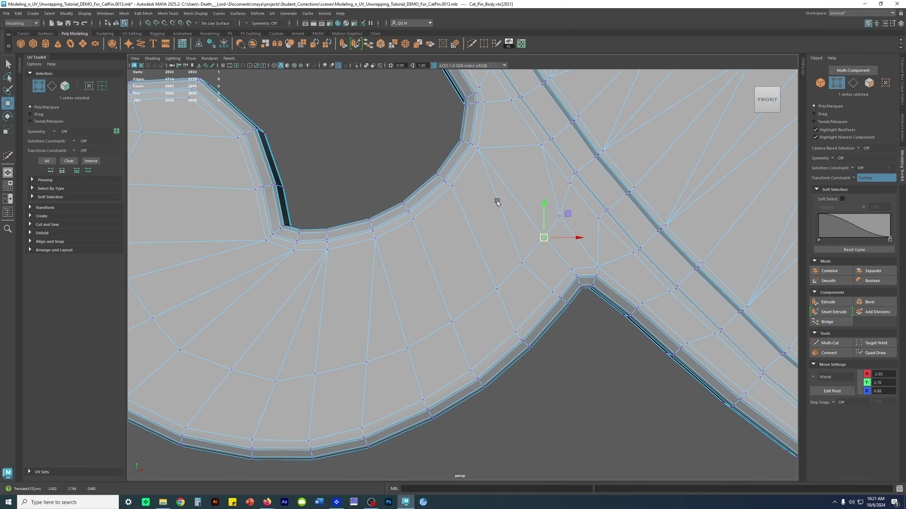
- Move the centre-line vertices along the tail's lower bend to follow the outer contour with even spacing
{"action": "middle_click_drag", "start_coordinate": [520, 211], "coordinate": [583, 163], "text": "alt"}
{"action": "left_click", "coordinate": [459, 310]}
{"action": "left_click_drag", "start_coordinate": [458, 311], "coordinate": [452, 331]}
{"action": "left_click", "coordinate": [498, 296]}
{"action": "left_click_drag", "start_coordinate": [499, 295], "coordinate": [502, 301]}
{"action": "left_click", "coordinate": [407, 321]}
{"action": "left_click_drag", "start_coordinate": [409, 319], "coordinate": [296, 326]}
{"action": "left_click", "coordinate": [367, 328]}
{"action": "left_click", "coordinate": [323, 317]}
{"action": "left_click", "coordinate": [268, 298]}
{"action": "left_click_drag", "start_coordinate": [269, 299], "coordinate": [252, 297]}
- Shift the centre-line vertices around the tail's curl and towards its tip outward, following the rounded outer border
{"action": "left_click", "coordinate": [241, 266]}
{"action": "left_click_drag", "start_coordinate": [241, 266], "coordinate": [212, 262]}
{"action": "left_click", "coordinate": [217, 227]}
{"action": "left_click_drag", "start_coordinate": [218, 226], "coordinate": [186, 174]}
{"action": "left_click", "coordinate": [209, 186]}
{"action": "left_click", "coordinate": [205, 130]}
{"action": "left_click_drag", "start_coordinate": [205, 131], "coordinate": [192, 119]}
{"action": "left_click", "coordinate": [196, 176]}
{"action": "left_click", "coordinate": [187, 175]}
{"action": "left_click_drag", "start_coordinate": [187, 175], "coordinate": [175, 178]}
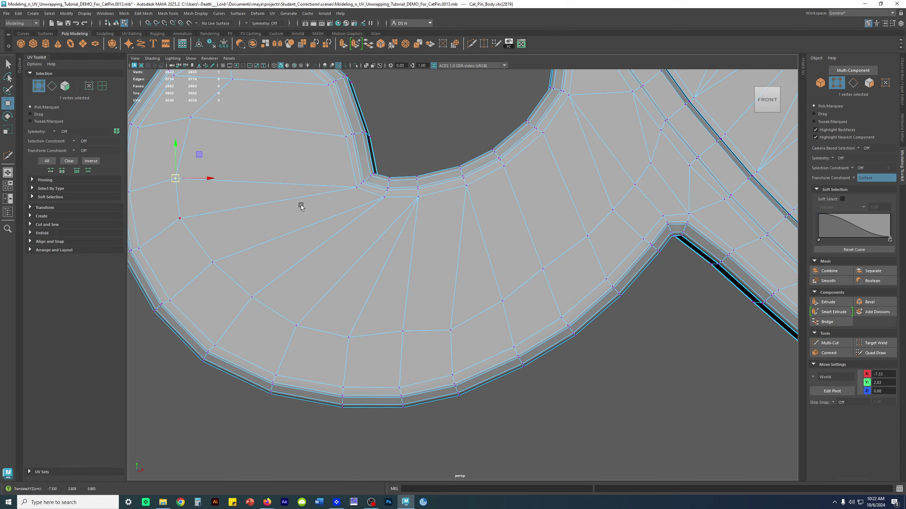
{"action": "scroll", "coordinate": [434, 199], "scroll_direction": "down", "scroll_amount": 4}
{"action": "middle_click_drag", "start_coordinate": [435, 198], "coordinate": [426, 219], "text": "alt"}
{"action": "left_click_drag", "start_coordinate": [418, 331], "coordinate": [449, 333]}
{"action": "left_click", "coordinate": [447, 331]}
{"action": "left_click", "coordinate": [509, 367]}
- Examine the reworked tail and the body in smooth preview in object mode, and return to the unsmoothed mesh
{"action": "middle_click_drag", "start_coordinate": [481, 240], "coordinate": [477, 269], "text": "alt"}
{"action": "right_click_drag", "start_coordinate": [478, 269], "coordinate": [537, 284], "text": "alt"}
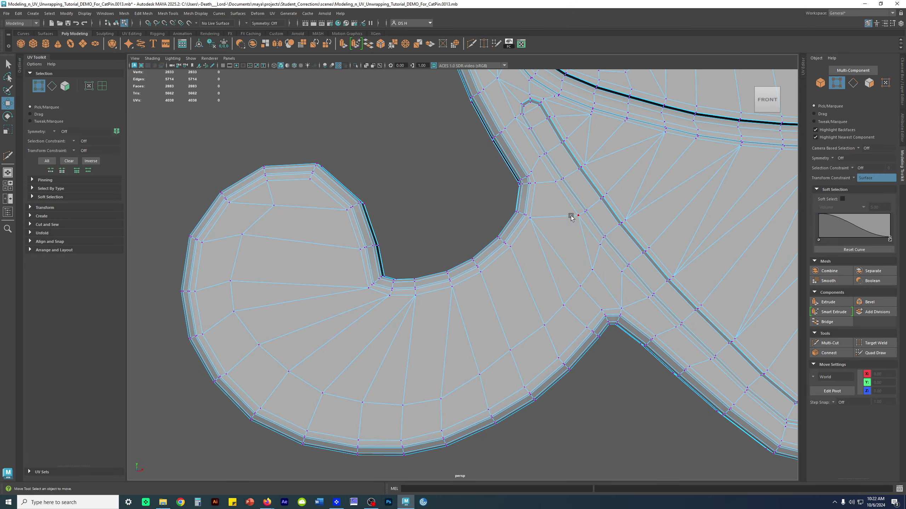
{"action": "right_click_drag", "start_coordinate": [612, 227], "coordinate": [532, 216], "text": "alt"}
{"action": "middle_click_drag", "start_coordinate": [504, 163], "coordinate": [392, 213], "text": "alt"}
{"action": "right_click_drag", "start_coordinate": [549, 232], "coordinate": [558, 235], "text": "alt"}
{"action": "key", "text": "3"}
{"action": "right_click_drag", "start_coordinate": [598, 195], "coordinate": [469, 191], "text": "alt"}
{"action": "right_click_drag", "start_coordinate": [746, 156], "coordinate": [805, 145]}
{"action": "right_click_drag", "start_coordinate": [721, 147], "coordinate": [750, 108]}
{"action": "left_click", "coordinate": [676, 117]}
{"action": "scroll", "coordinate": [589, 207], "scroll_direction": "down", "scroll_amount": 3}
{"action": "left_click_drag", "start_coordinate": [589, 206], "coordinate": [476, 202], "text": "alt"}
{"action": "left_click", "coordinate": [453, 237]}
{"action": "key", "text": "1"}
- Select the cat body and multi-cut a new edge line across the face between the eyes, just above the nose
{"action": "right_click_drag", "start_coordinate": [492, 200], "coordinate": [575, 190], "text": "alt"}
{"action": "scroll", "coordinate": [575, 193], "scroll_direction": "down", "scroll_amount": 3}
{"action": "left_click", "coordinate": [650, 235]}
{"action": "left_click", "coordinate": [483, 197]}
{"action": "scroll", "coordinate": [432, 229], "scroll_direction": "down", "scroll_amount": 2}
{"action": "scroll", "coordinate": [473, 282], "scroll_direction": "up", "scroll_amount": 7}
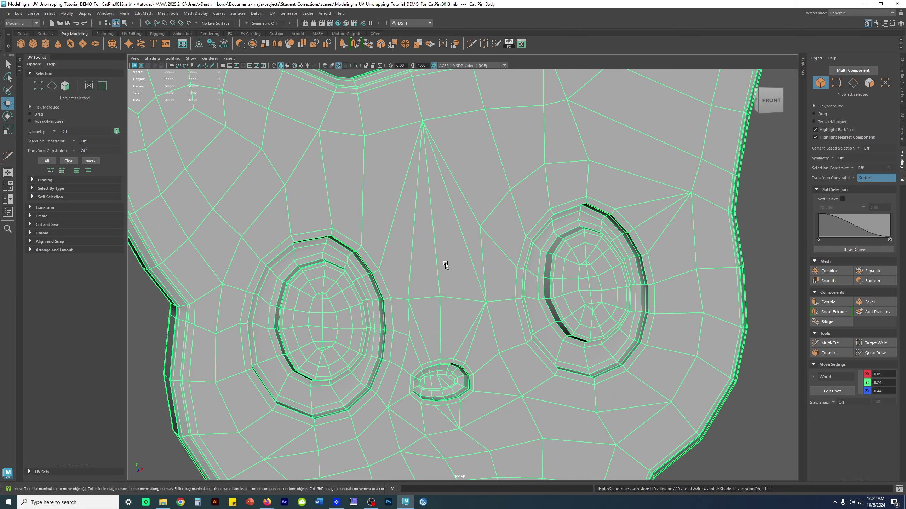
{"action": "middle_click_drag", "start_coordinate": [481, 260], "coordinate": [484, 239], "text": "alt"}
{"action": "left_click", "coordinate": [7, 156]}
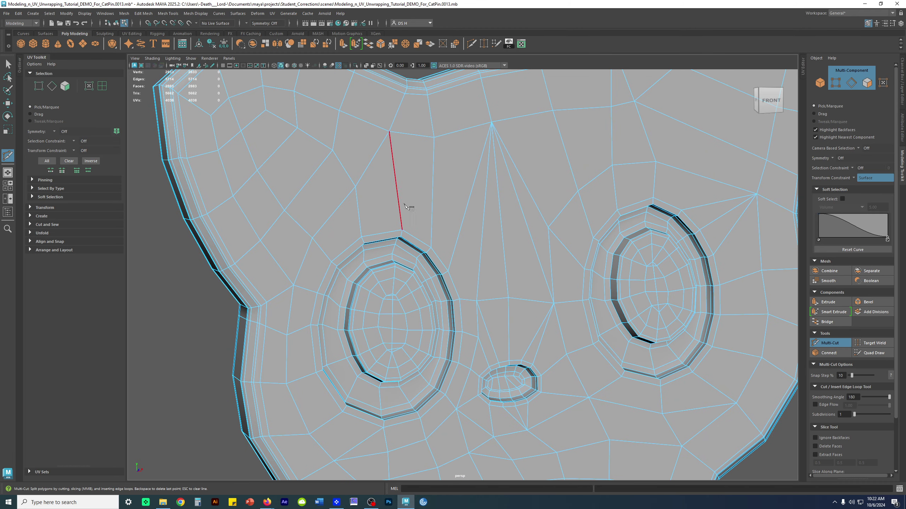
{"action": "key", "text": "w"}
{"action": "right_click", "coordinate": [476, 200], "text": "shift"}
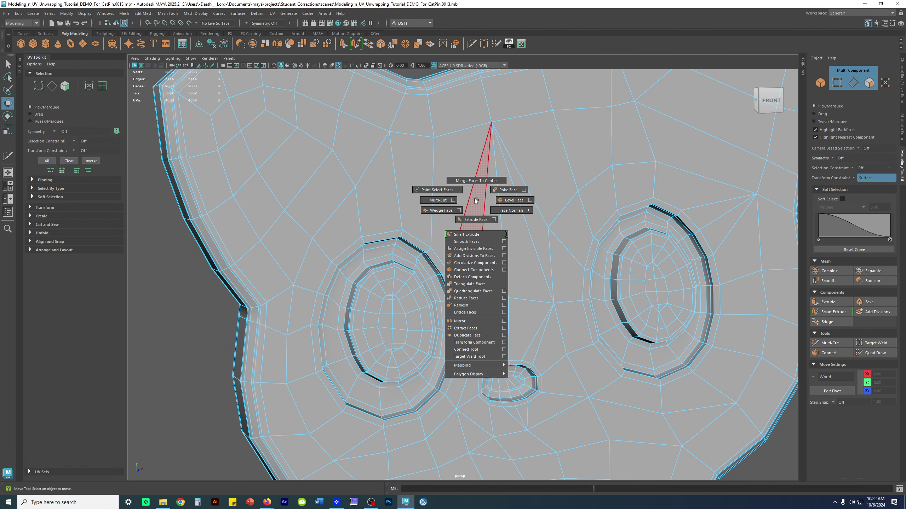
{"action": "right_click_drag", "start_coordinate": [488, 187], "coordinate": [355, 186], "text": "shift"}
{"action": "left_click", "coordinate": [448, 271]}
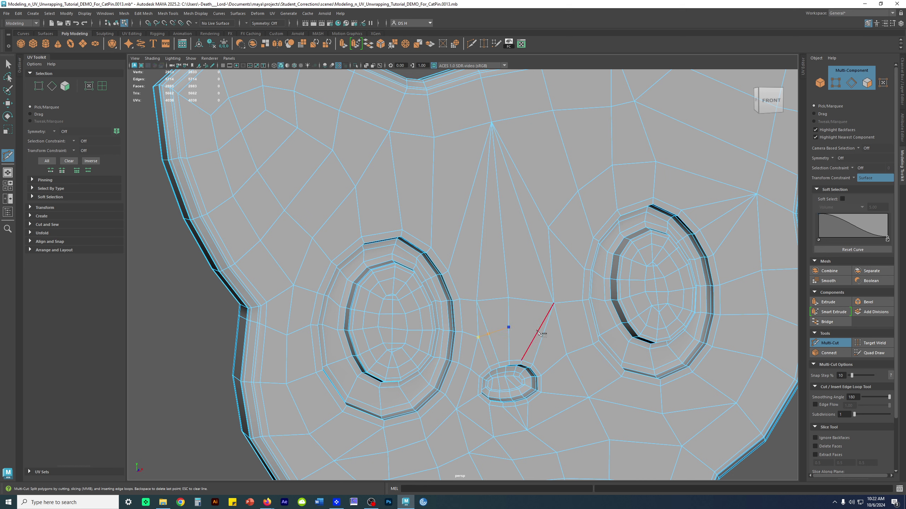
- Merge the two nearly coincident vertices of the new cut above the nose, towards the eye with the fan edges
{"action": "key", "text": "w"}
{"action": "key", "text": "F9"}
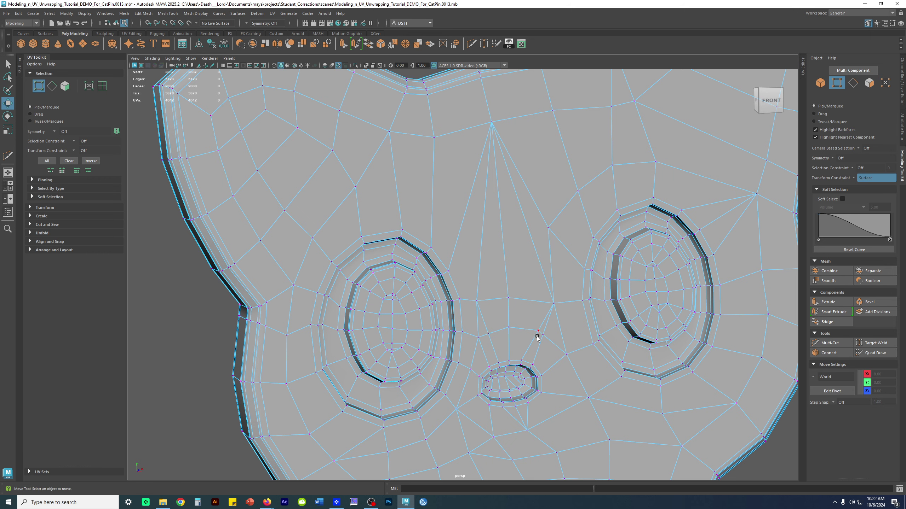
{"action": "left_click", "coordinate": [538, 328]}
{"action": "left_click", "coordinate": [543, 335], "text": "shift"}
{"action": "right_click_drag", "start_coordinate": [540, 277], "coordinate": [538, 216], "text": "shift"}
{"action": "right_click_drag", "start_coordinate": [512, 304], "coordinate": [551, 348], "text": "alt"}
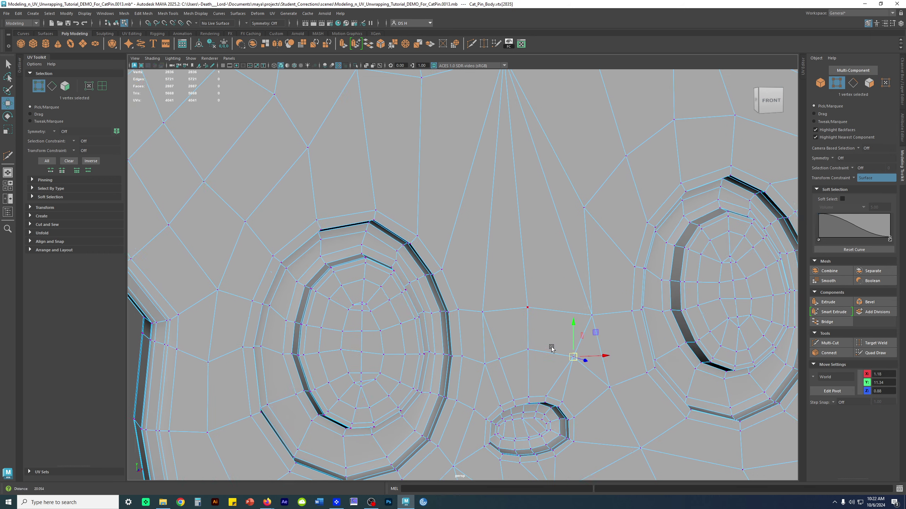
- Even out the vertices in the rows above the nose, including the end of the leftmost fan edge
{"action": "left_click", "coordinate": [503, 360]}
{"action": "left_click", "coordinate": [530, 308]}
{"action": "left_click", "coordinate": [482, 313]}
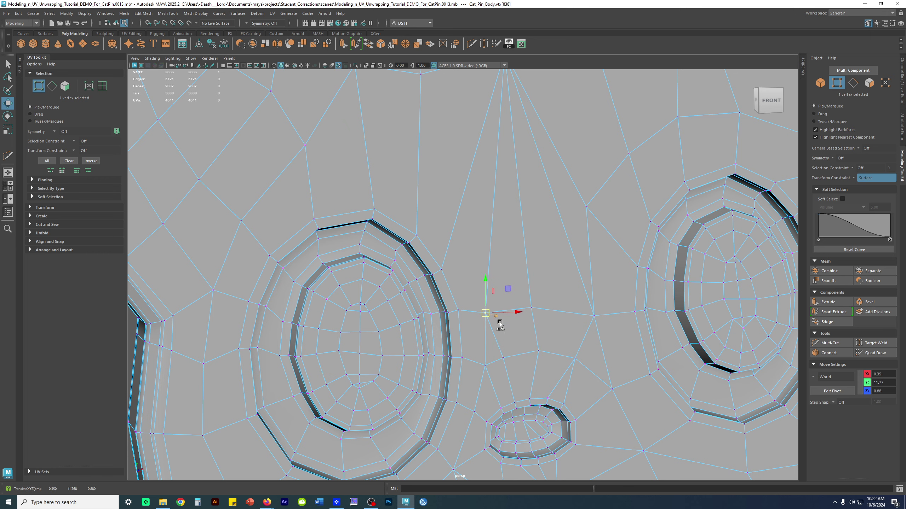
{"action": "middle_click_drag", "start_coordinate": [528, 390], "coordinate": [502, 281], "text": "alt"}
{"action": "left_click_drag", "start_coordinate": [476, 249], "coordinate": [482, 246]}
{"action": "left_click", "coordinate": [524, 227]}
- Reposition the middle vertices between the eyes where the forehead's fan edges end, balancing the surrounding faces
{"action": "left_click_drag", "start_coordinate": [606, 282], "coordinate": [503, 231], "text": "alt"}
{"action": "middle_click_drag", "start_coordinate": [463, 210], "coordinate": [535, 339], "text": "alt"}
{"action": "middle_click_drag", "start_coordinate": [516, 221], "coordinate": [527, 303], "text": "alt"}
{"action": "left_click", "coordinate": [480, 347]}
{"action": "left_click_drag", "start_coordinate": [480, 348], "coordinate": [485, 347]}
{"action": "left_click", "coordinate": [457, 304]}
{"action": "left_click_drag", "start_coordinate": [458, 305], "coordinate": [505, 294]}
{"action": "left_click", "coordinate": [503, 301]}
{"action": "middle_click_drag", "start_coordinate": [498, 239], "coordinate": [514, 308], "text": "alt"}
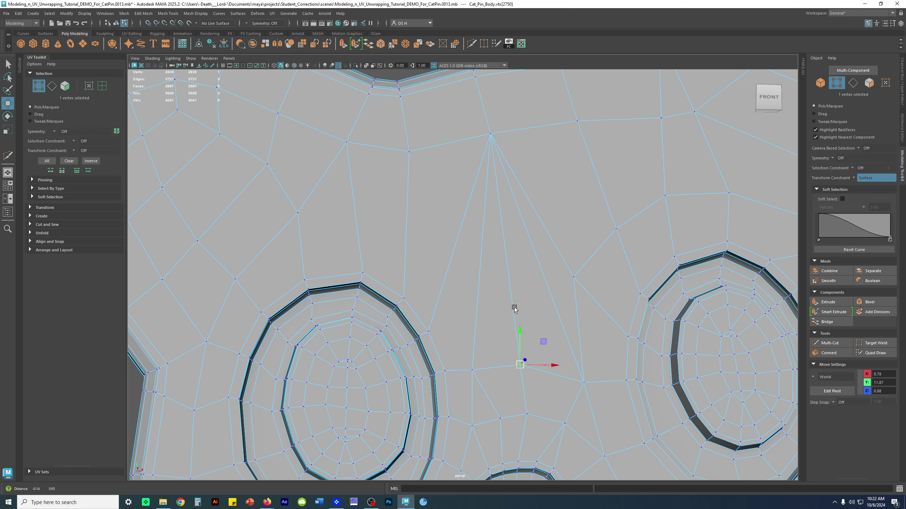
{"action": "scroll", "coordinate": [515, 302], "scroll_direction": "down", "scroll_amount": 2}
{"action": "left_click_drag", "start_coordinate": [514, 354], "coordinate": [515, 356]}
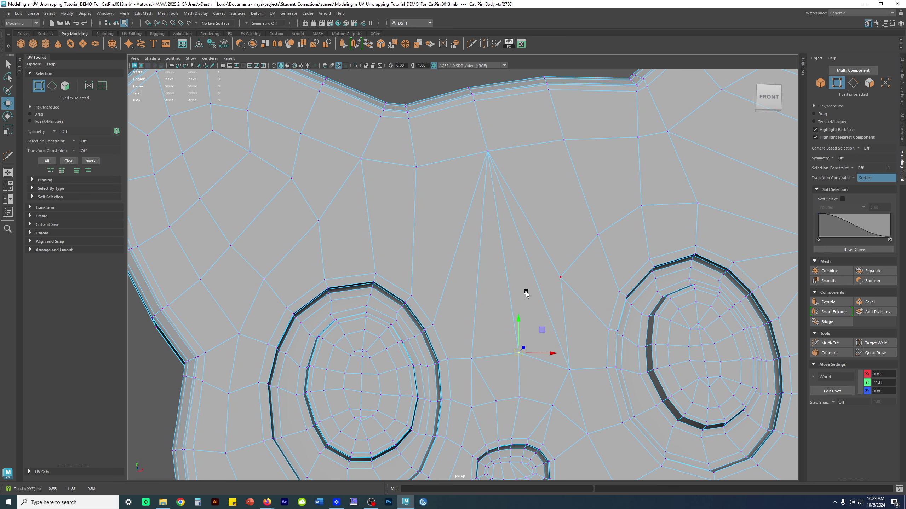
{"action": "scroll", "coordinate": [546, 289], "scroll_direction": "down", "scroll_amount": 2}
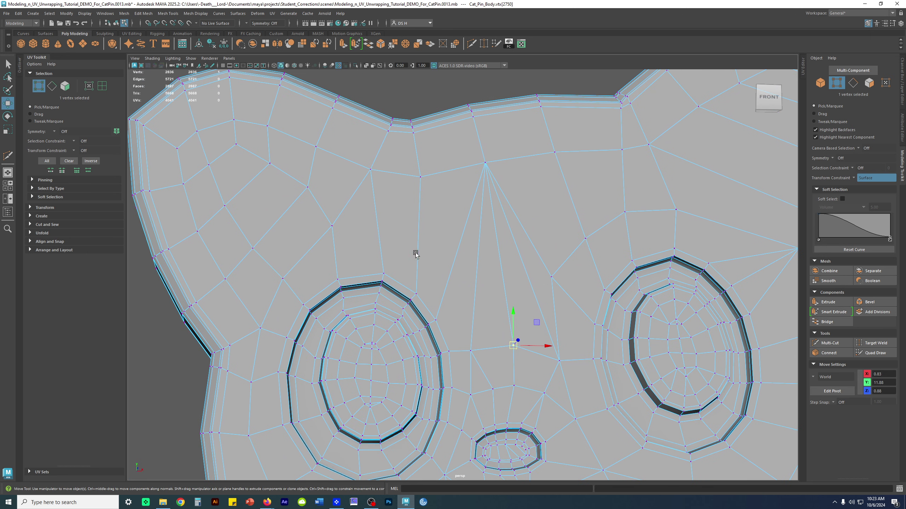
- Turn on smooth preview for the cat body in object mode and examine the face and the head's side
{"action": "right_click_drag", "start_coordinate": [597, 259], "coordinate": [359, 239], "text": "alt"}
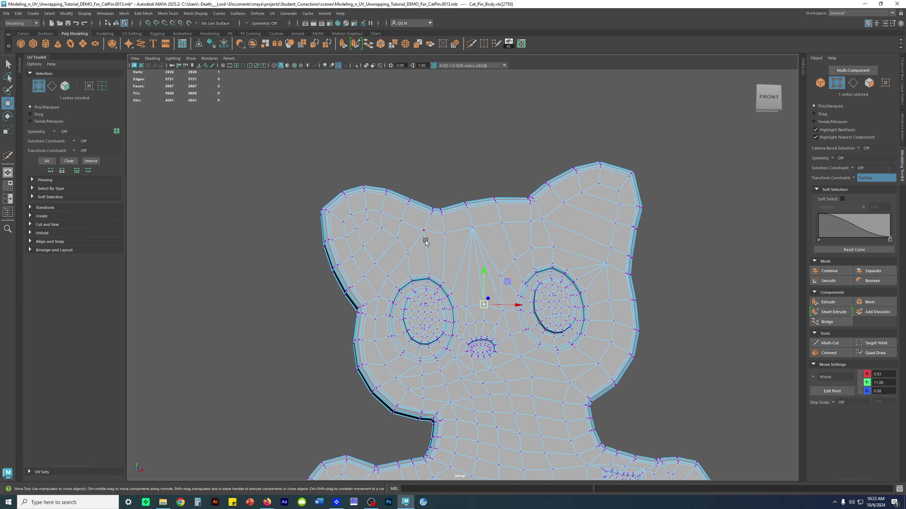
{"action": "right_click_drag", "start_coordinate": [425, 241], "coordinate": [474, 195]}
{"action": "left_click", "coordinate": [478, 189]}
{"action": "left_click", "coordinate": [522, 252]}
{"action": "key", "text": "3"}
{"action": "left_click", "coordinate": [491, 172]}
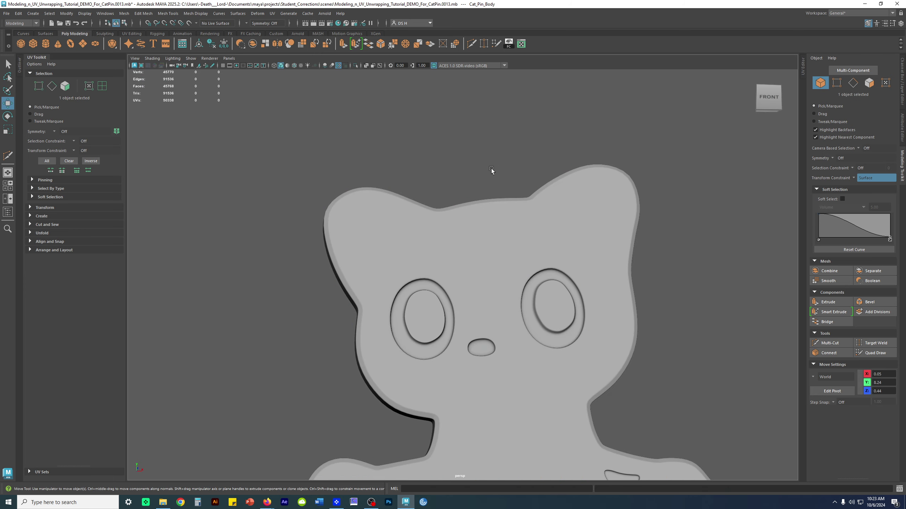
{"action": "left_click", "coordinate": [497, 269]}
{"action": "middle_click_drag", "start_coordinate": [633, 356], "coordinate": [627, 310], "text": "alt"}
{"action": "left_click", "coordinate": [629, 310]}
{"action": "left_click", "coordinate": [595, 305]}
{"action": "left_click_drag", "start_coordinate": [505, 303], "coordinate": [483, 320], "text": "alt"}
{"action": "right_click_drag", "start_coordinate": [483, 320], "coordinate": [552, 320], "text": "alt"}
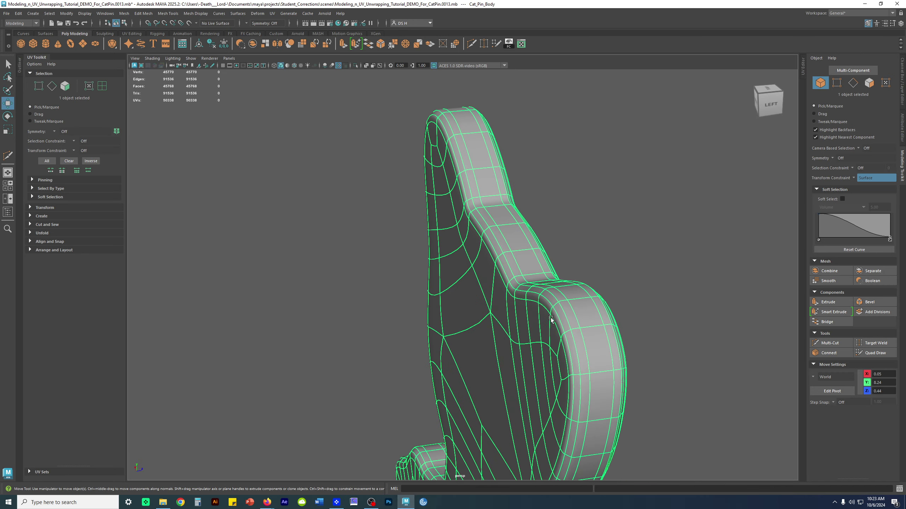
- Turn smooth preview off and, on the back of the taller ear, move the two tip vertices close to the border
{"action": "key", "text": "1"}
{"action": "left_click_drag", "start_coordinate": [552, 320], "coordinate": [592, 305], "text": "alt"}
{"action": "middle_click_drag", "start_coordinate": [593, 306], "coordinate": [359, 259], "text": "alt"}
{"action": "right_click_drag", "start_coordinate": [360, 258], "coordinate": [528, 291], "text": "alt"}
{"action": "left_click_drag", "start_coordinate": [528, 291], "coordinate": [554, 285], "text": "alt"}
{"action": "middle_click_drag", "start_coordinate": [428, 278], "coordinate": [715, 299], "text": "alt"}
{"action": "middle_click_drag", "start_coordinate": [410, 262], "coordinate": [529, 271], "text": "alt"}
{"action": "left_click_drag", "start_coordinate": [530, 271], "coordinate": [554, 290], "text": "alt"}
{"action": "right_click_drag", "start_coordinate": [554, 291], "coordinate": [581, 282], "text": "alt"}
{"action": "middle_click_drag", "start_coordinate": [581, 282], "coordinate": [489, 230], "text": "alt"}
{"action": "right_click_drag", "start_coordinate": [517, 290], "coordinate": [492, 291]}
{"action": "left_click", "coordinate": [503, 288]}
{"action": "left_click_drag", "start_coordinate": [503, 287], "coordinate": [455, 213]}
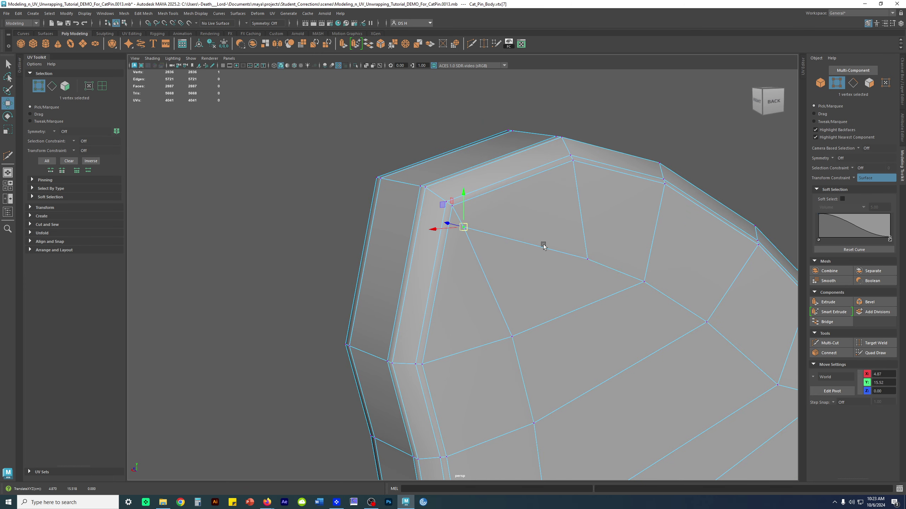
{"action": "left_click", "coordinate": [588, 259]}
{"action": "left_click_drag", "start_coordinate": [589, 259], "coordinate": [579, 184]}
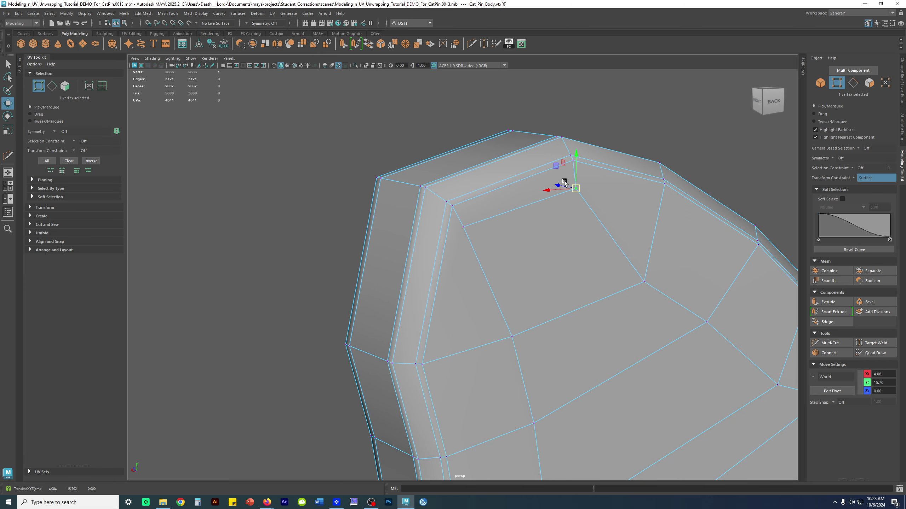
- Move the next vertex on either side of the taller ear's tip close to the border on the back
{"action": "left_click", "coordinate": [646, 287]}
{"action": "left_click", "coordinate": [643, 282]}
{"action": "left_click_drag", "start_coordinate": [643, 282], "coordinate": [656, 205]}
{"action": "left_click", "coordinate": [506, 337]}
{"action": "left_click", "coordinate": [511, 337]}
{"action": "left_click_drag", "start_coordinate": [512, 337], "coordinate": [446, 356]}
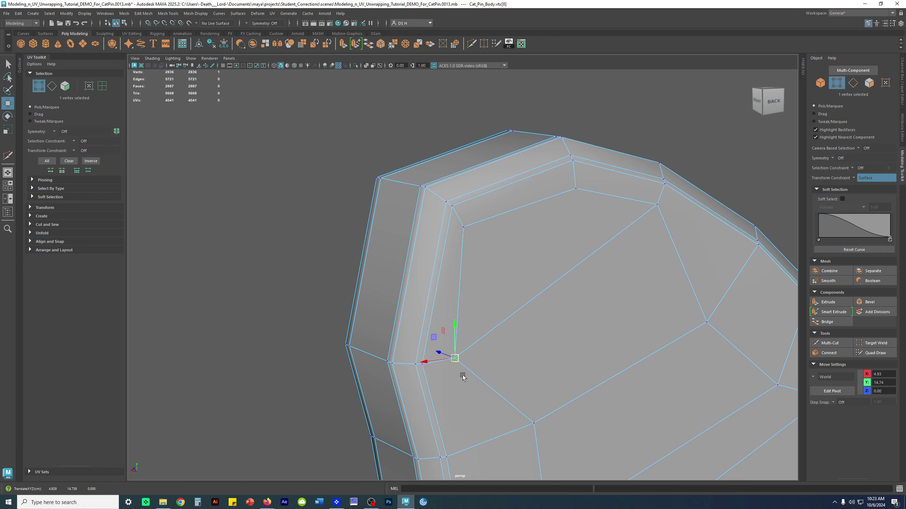
- Move the back-face vertices below the ear tip along the outer side of the head close to the border
{"action": "middle_click_drag", "start_coordinate": [517, 423], "coordinate": [485, 254], "text": "alt"}
{"action": "left_click_drag", "start_coordinate": [502, 254], "coordinate": [431, 269]}
{"action": "left_click", "coordinate": [514, 364]}
{"action": "left_click_drag", "start_coordinate": [514, 365], "coordinate": [462, 401]}
{"action": "middle_click_drag", "start_coordinate": [492, 429], "coordinate": [471, 221], "text": "alt"}
{"action": "left_click", "coordinate": [499, 234]}
{"action": "left_click_drag", "start_coordinate": [496, 236], "coordinate": [439, 272]}
- Check the ear's back in smooth preview, turn it off, and nudge two outer-side vertices nearer the border
{"action": "key", "text": "3"}
{"action": "middle_click_drag", "start_coordinate": [395, 143], "coordinate": [390, 254], "text": "alt"}
{"action": "key", "text": "1"}
{"action": "left_click_drag", "start_coordinate": [390, 255], "coordinate": [378, 208], "text": "alt"}
{"action": "middle_click_drag", "start_coordinate": [387, 152], "coordinate": [458, 297], "text": "alt"}
{"action": "left_click", "coordinate": [465, 271]}
{"action": "left_click", "coordinate": [465, 273]}
{"action": "left_click_drag", "start_coordinate": [465, 273], "coordinate": [447, 266]}
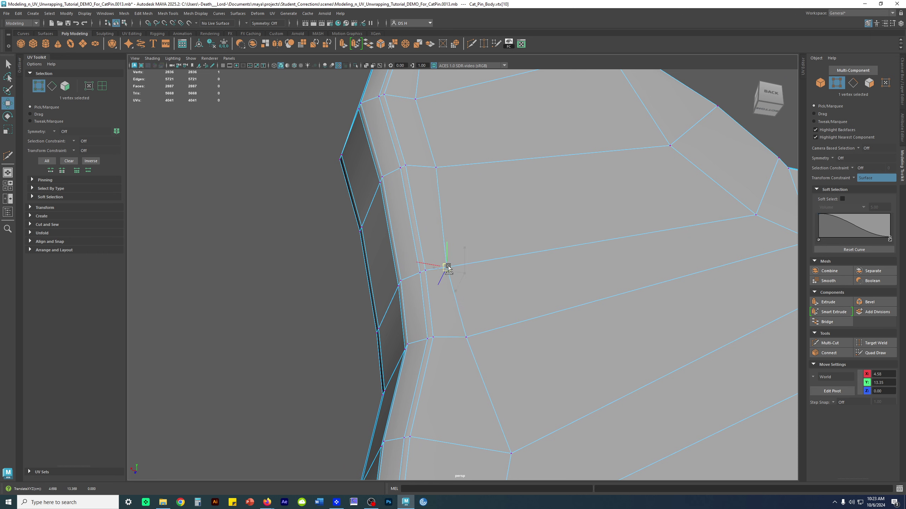
{"action": "left_click", "coordinate": [436, 168]}
{"action": "left_click_drag", "start_coordinate": [436, 168], "coordinate": [424, 164]}
- Move the back-face vertices along the ear's inner slope up towards the border, down to the ear's base
{"action": "middle_click_drag", "start_coordinate": [425, 164], "coordinate": [445, 311], "text": "alt"}
{"action": "left_click", "coordinate": [434, 243]}
{"action": "left_click_drag", "start_coordinate": [434, 243], "coordinate": [516, 305]}
{"action": "left_click", "coordinate": [546, 274]}
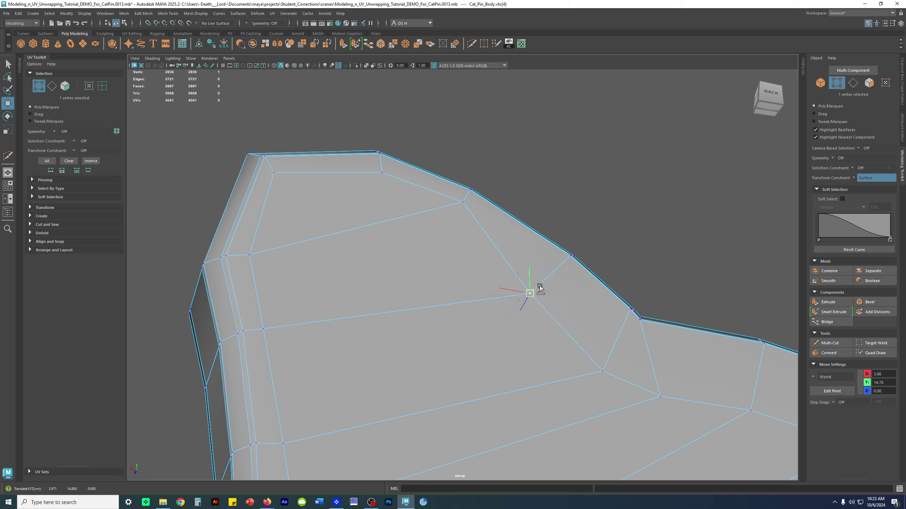
{"action": "left_click", "coordinate": [602, 371]}
{"action": "left_click_drag", "start_coordinate": [601, 376], "coordinate": [618, 349]}
{"action": "left_click", "coordinate": [660, 396]}
{"action": "left_click_drag", "start_coordinate": [661, 397], "coordinate": [662, 382]}
- Move the back-face vertices along the top of the head, between the ears, up close to the border
{"action": "middle_click_drag", "start_coordinate": [687, 376], "coordinate": [345, 288], "text": "alt"}
{"action": "left_click", "coordinate": [403, 321]}
{"action": "left_click_drag", "start_coordinate": [402, 321], "coordinate": [420, 288]}
{"action": "left_click", "coordinate": [511, 355]}
{"action": "left_click_drag", "start_coordinate": [510, 355], "coordinate": [529, 297]}
{"action": "left_click", "coordinate": [603, 384]}
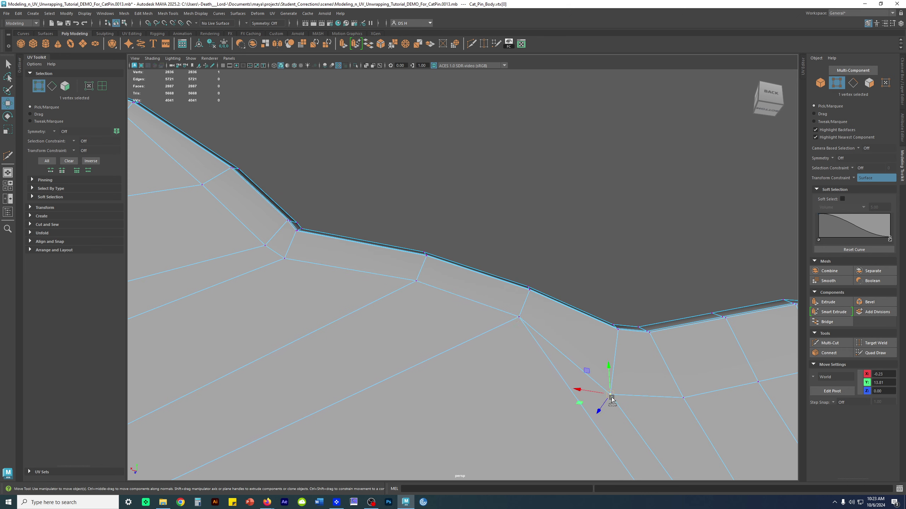
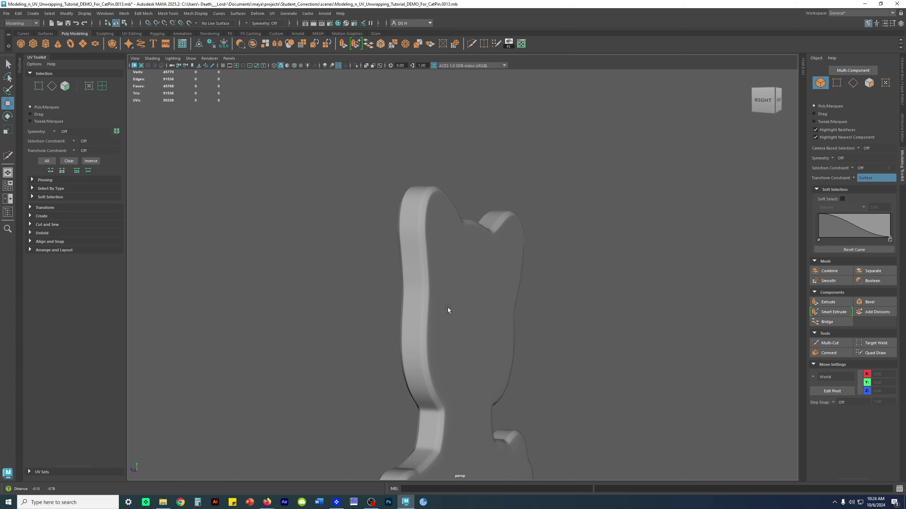
- Select the smoothed cat body and examine the edge flow across its back and tail
{"action": "left_click", "coordinate": [425, 262]}
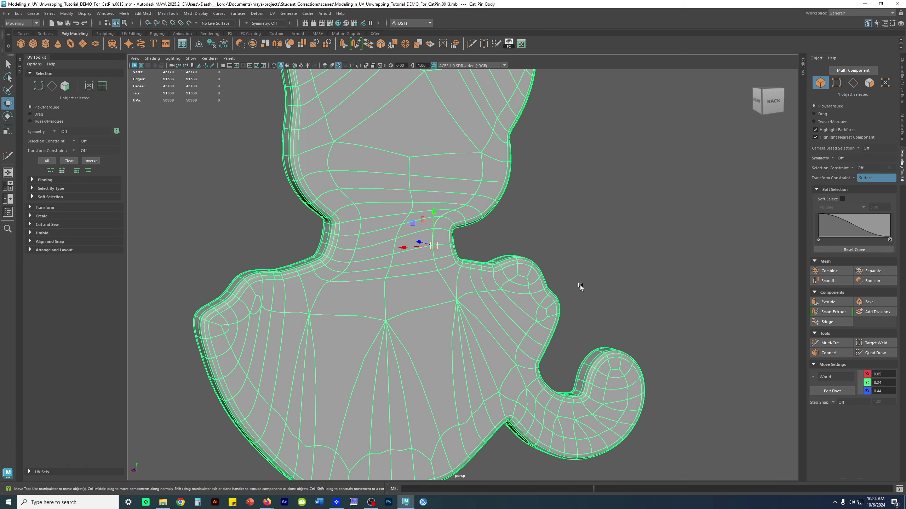
- Check the smoothed cat body from the back without its wireframe, then select it and examine the front's edge flow
{"action": "key", "text": "2"}
{"action": "scroll", "coordinate": [603, 293], "scroll_direction": "down", "scroll_amount": 5}
{"action": "left_click", "coordinate": [573, 214]}
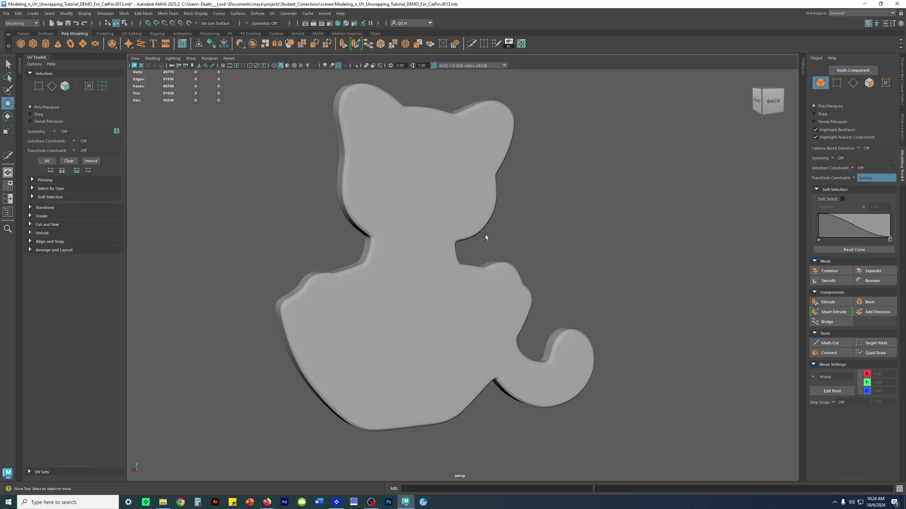
{"action": "left_click_drag", "start_coordinate": [517, 263], "coordinate": [529, 224], "text": "alt"}
{"action": "scroll", "coordinate": [529, 224], "scroll_direction": "up", "scroll_amount": 4}
{"action": "left_click", "coordinate": [602, 310]}
{"action": "middle_click_drag", "start_coordinate": [602, 310], "coordinate": [538, 181], "text": "alt"}
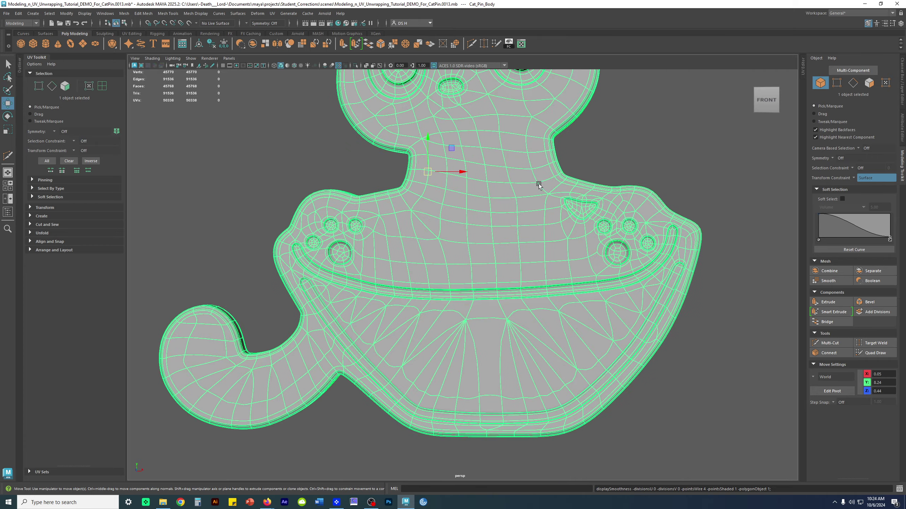
- Compare the unsmoothed and smoothed body around the front paw's toe recesses and the curved rim grooves
{"action": "left_click_drag", "start_coordinate": [538, 182], "coordinate": [556, 245], "text": "alt"}
{"action": "key", "text": "1"}
{"action": "key", "text": "5"}
{"action": "middle_click_drag", "start_coordinate": [540, 221], "coordinate": [559, 198], "text": "alt"}
{"action": "middle_click_drag", "start_coordinate": [560, 268], "coordinate": [627, 267], "text": "alt"}
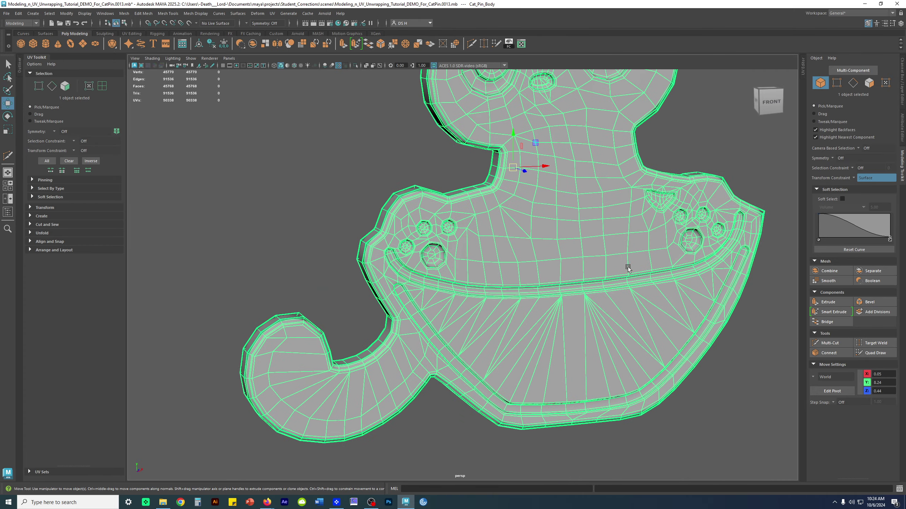
{"action": "scroll", "coordinate": [624, 271], "scroll_direction": "up", "scroll_amount": 5}
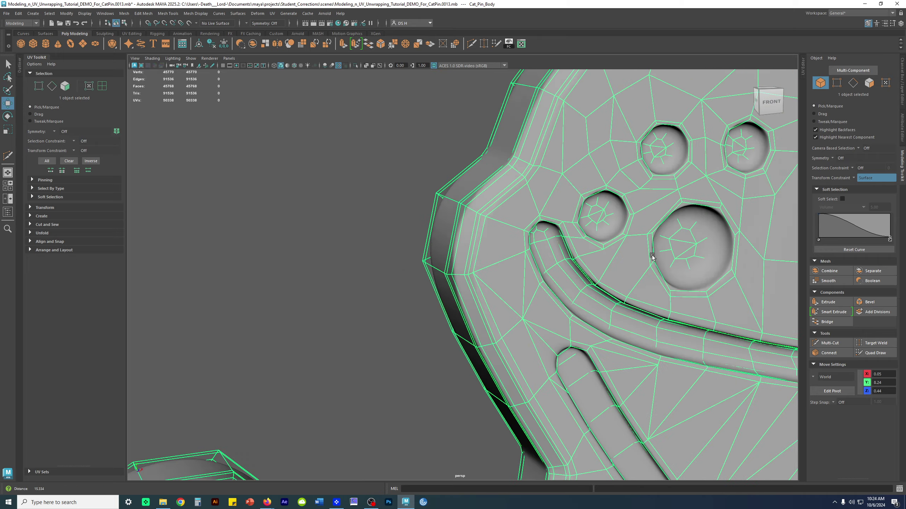
{"action": "key", "text": "1"}
{"action": "key", "text": "3"}
{"action": "key", "text": "1"}
{"action": "left_click_drag", "start_coordinate": [580, 243], "coordinate": [524, 241], "text": "alt"}
{"action": "middle_click_drag", "start_coordinate": [524, 241], "coordinate": [570, 307], "text": "alt"}
{"action": "right_click_drag", "start_coordinate": [570, 308], "coordinate": [605, 311], "text": "alt"}
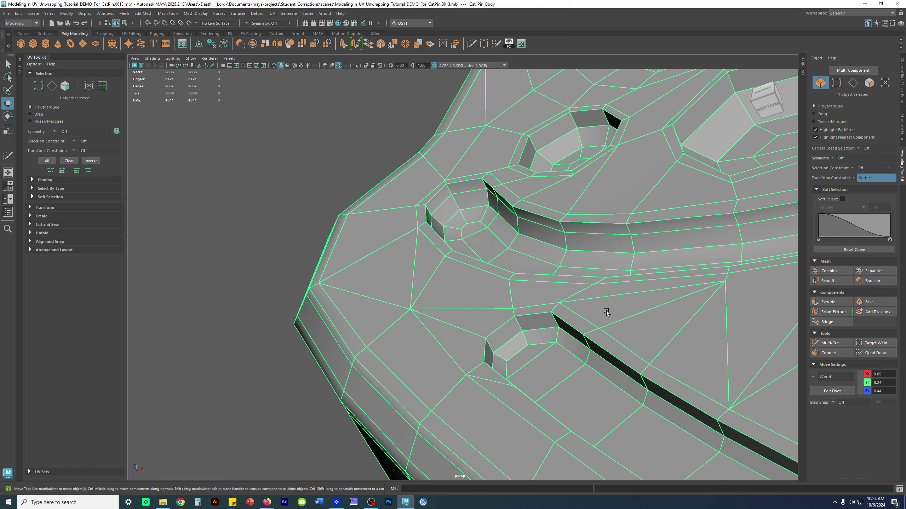
- Inspect the smooth preview at the body's outer side corner below the grooves, with the mesh deselected and selected
{"action": "key", "text": "3"}
{"action": "left_click", "coordinate": [288, 216]}
{"action": "left_click_drag", "start_coordinate": [357, 190], "coordinate": [552, 269], "text": "alt"}
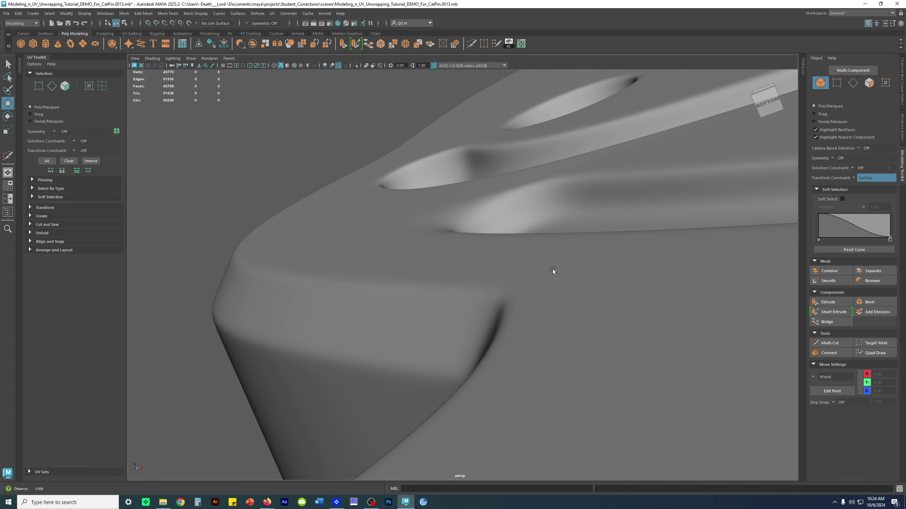
{"action": "left_click", "coordinate": [519, 216]}
{"action": "left_click", "coordinate": [316, 130]}
{"action": "left_click", "coordinate": [368, 184]}
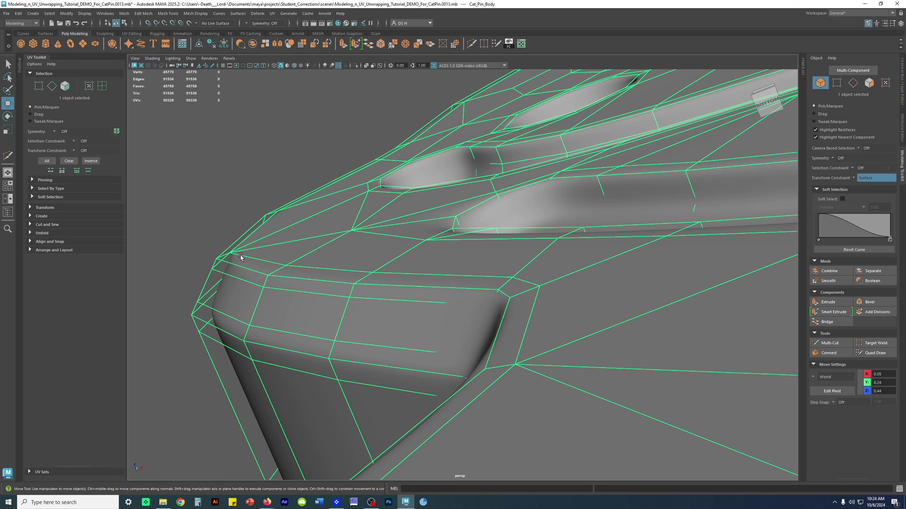
{"action": "key", "text": "1"}
{"action": "key", "text": "3"}
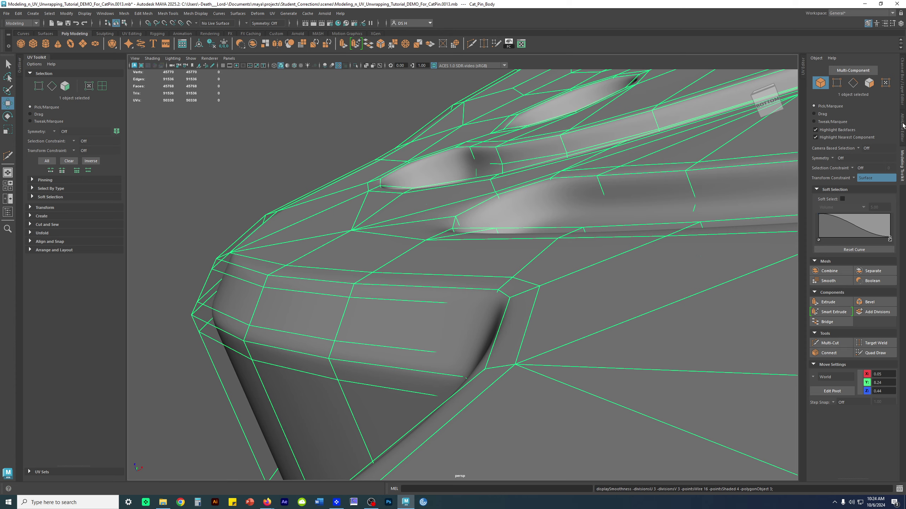
- Show the cat body's shape attributes and examine how far the cage sits from the smoothed outer corner
{"action": "key", "text": "ctrl+a"}
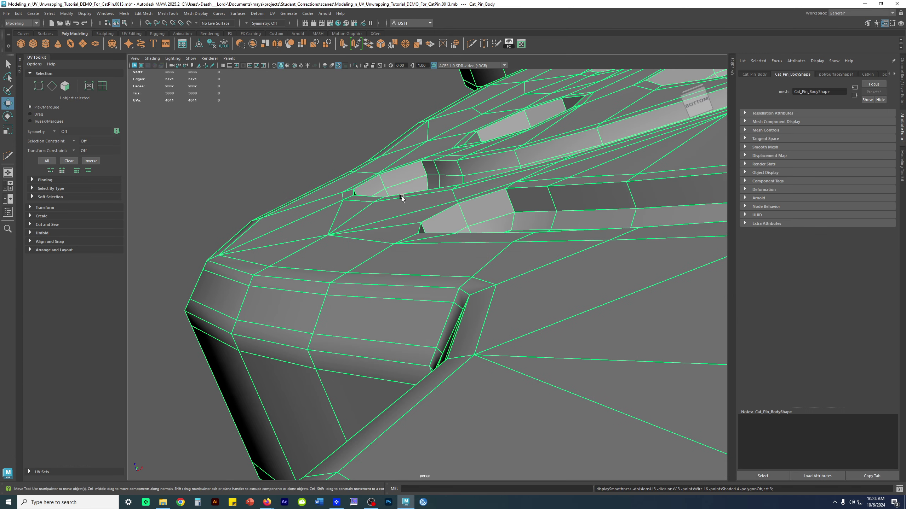
{"action": "middle_click_drag", "start_coordinate": [201, 295], "coordinate": [436, 239], "text": "alt"}
{"action": "right_click_drag", "start_coordinate": [436, 239], "coordinate": [571, 303], "text": "alt"}
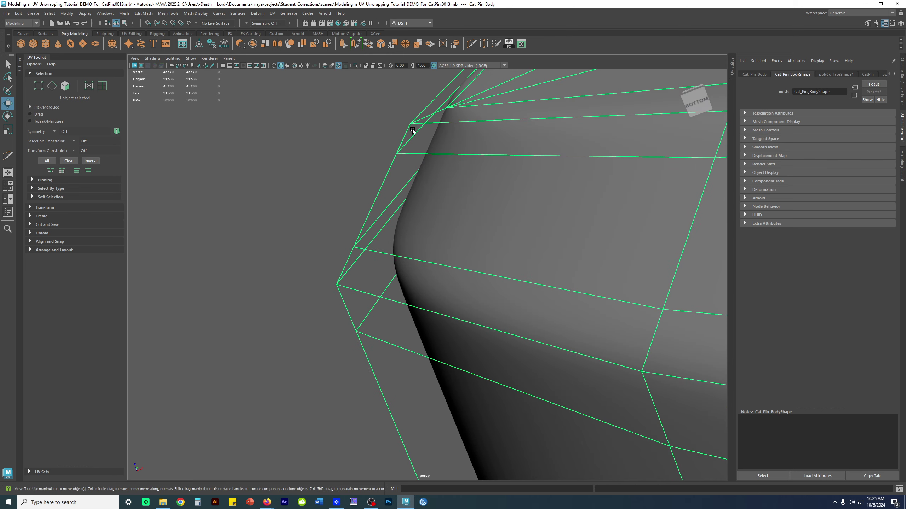
{"action": "scroll", "coordinate": [428, 199], "scroll_direction": "down", "scroll_amount": 1}
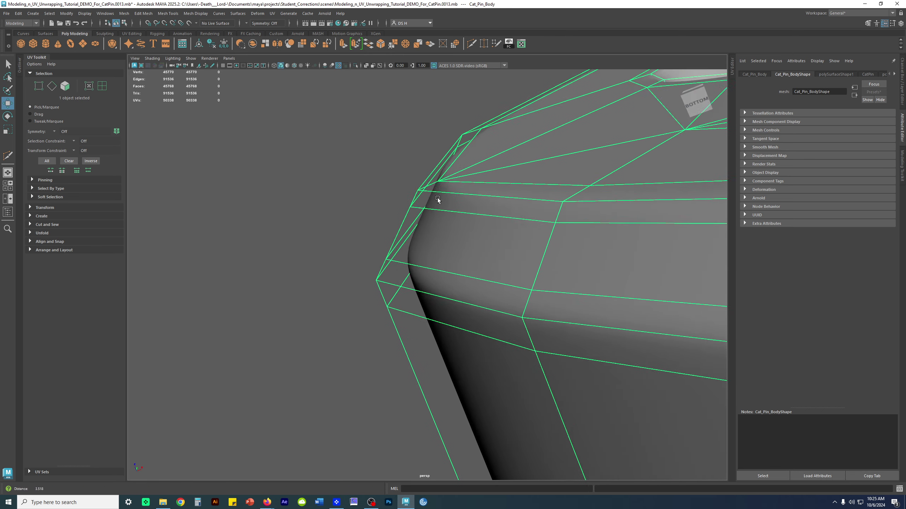
{"action": "scroll", "coordinate": [429, 198], "scroll_direction": "down", "scroll_amount": 5}
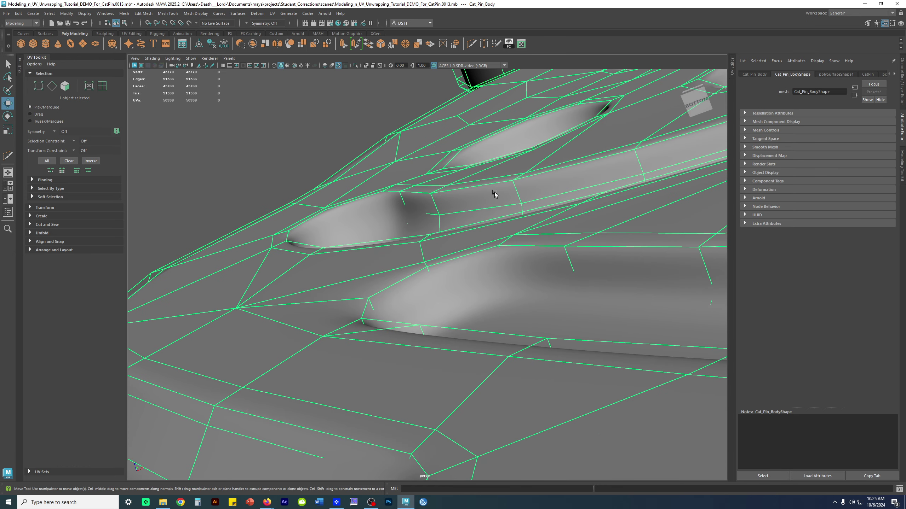
- Expand the Smooth Mesh attributes of Cat_Pin_BodyShape and look through its OpenSubdiv and Catmull-Clark controls
{"action": "left_click", "coordinate": [760, 131]}
{"action": "left_click", "coordinate": [762, 129]}
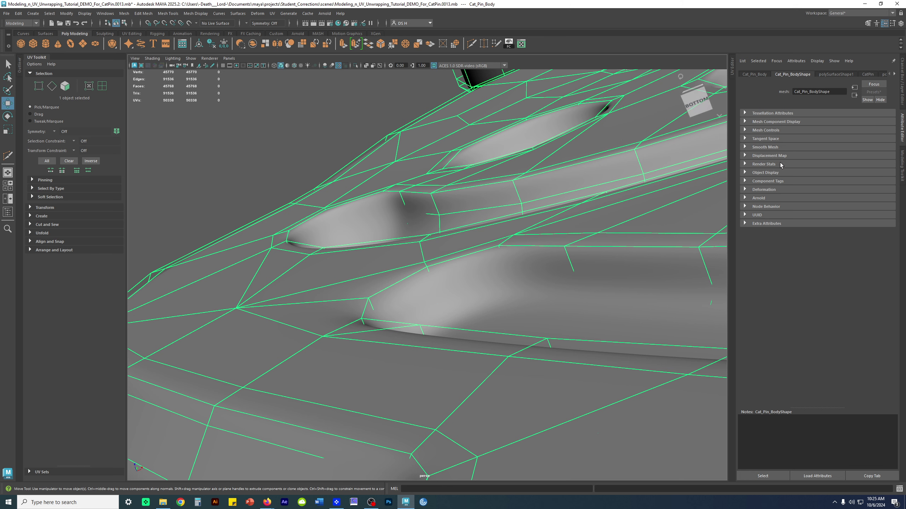
{"action": "left_click", "coordinate": [766, 147]}
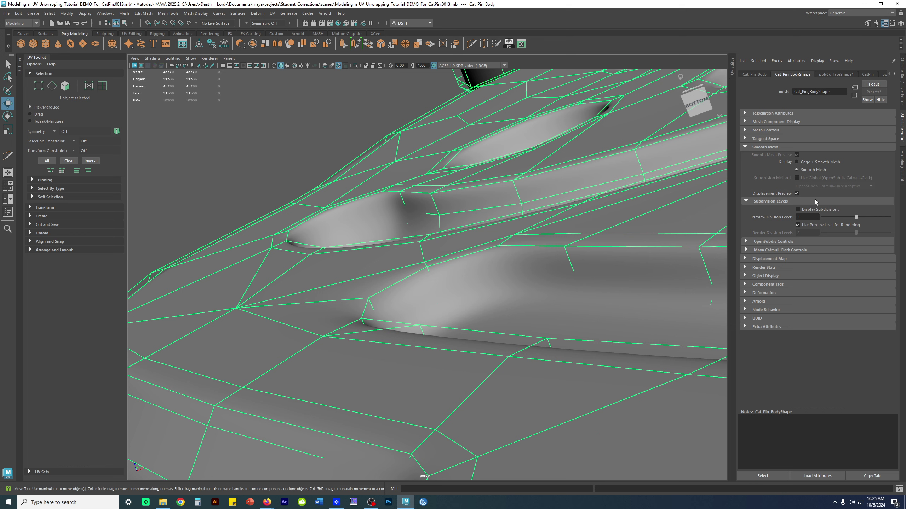
{"action": "left_click", "coordinate": [763, 242]}
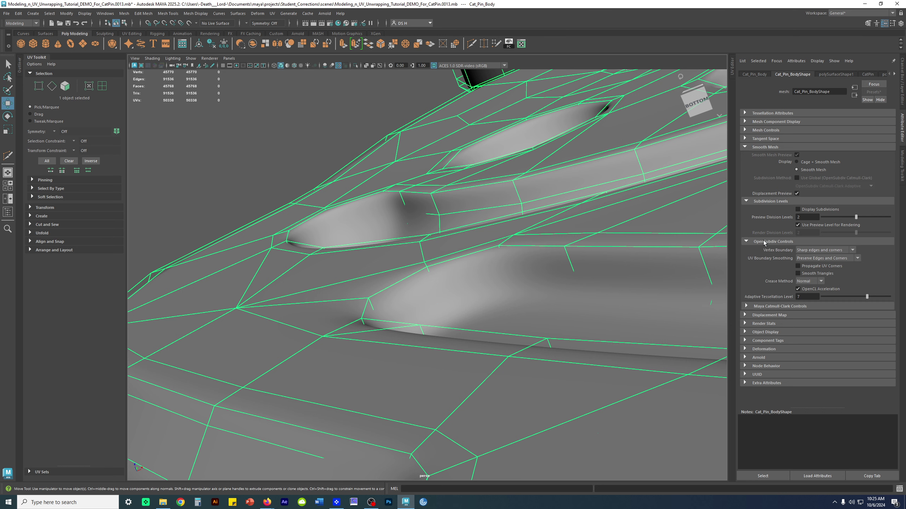
{"action": "left_click", "coordinate": [763, 242]}
{"action": "left_click", "coordinate": [774, 251]}
{"action": "left_click", "coordinate": [774, 250]}
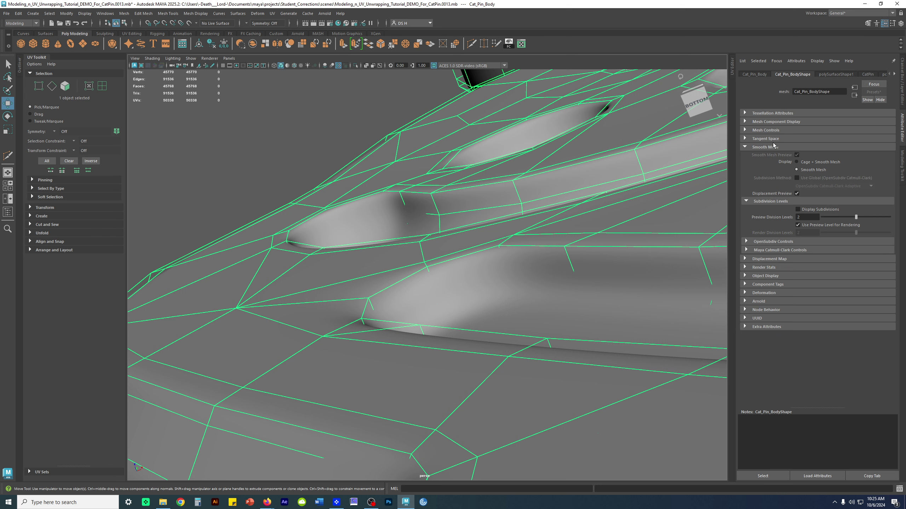
{"action": "left_click", "coordinate": [765, 131]}
{"action": "left_click", "coordinate": [773, 131]}
{"action": "left_click", "coordinate": [770, 139]}
{"action": "left_click", "coordinate": [770, 139]}
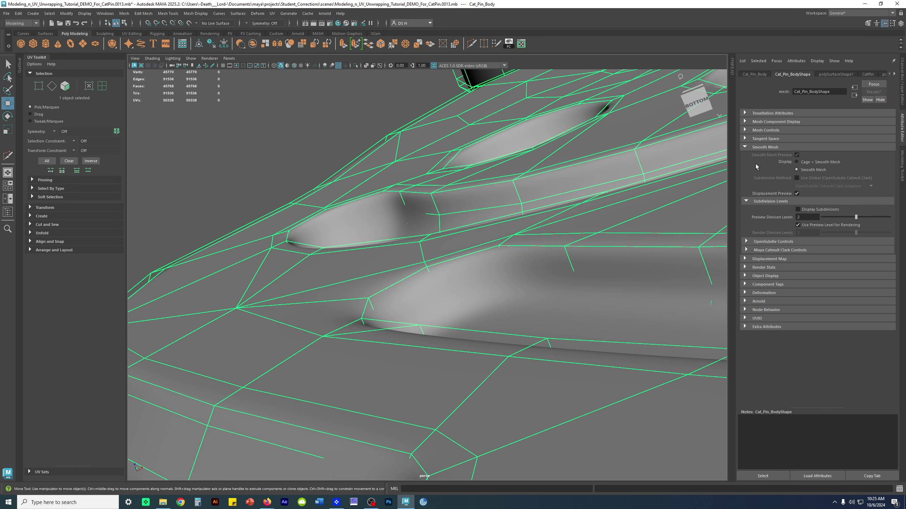
- Turn off Displacement Preview and enable Use Global (OpenSubdiv Catmull-Clark) as the body's subdivision method
{"action": "left_click", "coordinate": [797, 193]}
{"action": "left_click", "coordinate": [797, 193]}
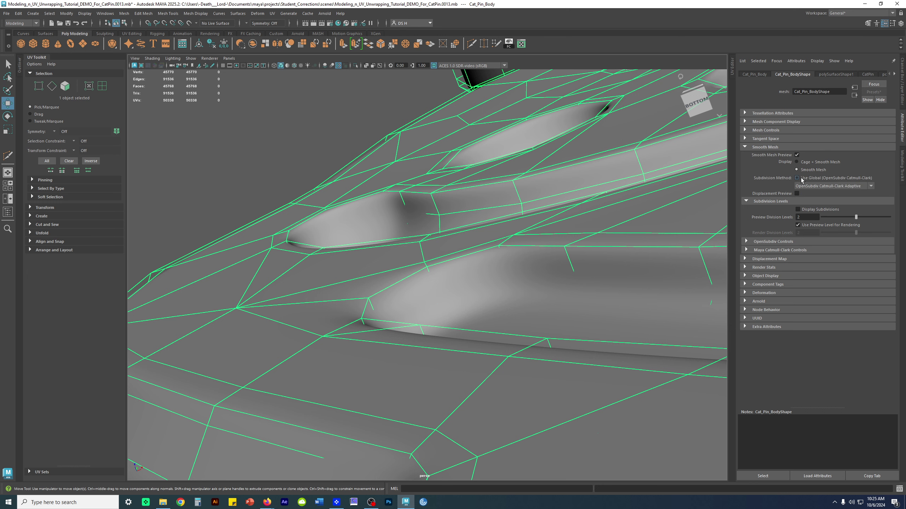
{"action": "left_click", "coordinate": [797, 178]}
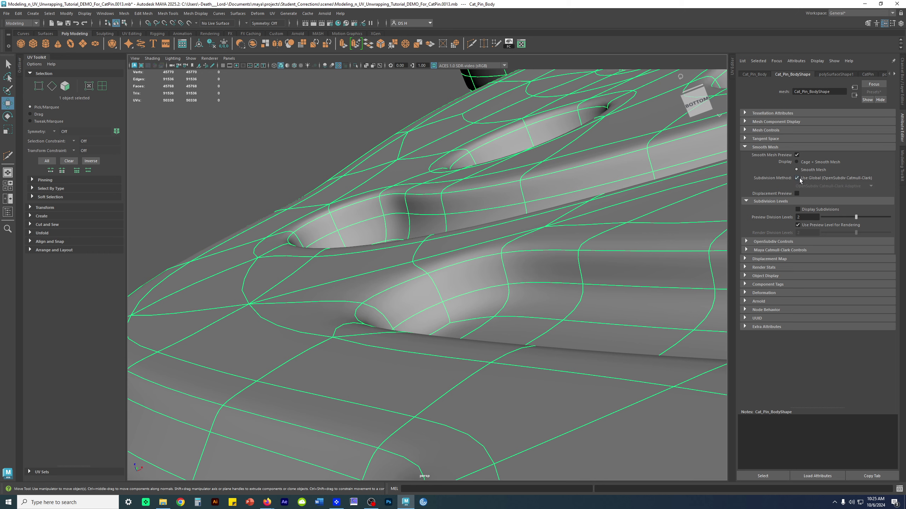
{"action": "left_click", "coordinate": [797, 194]}
{"action": "left_click", "coordinate": [797, 194]}
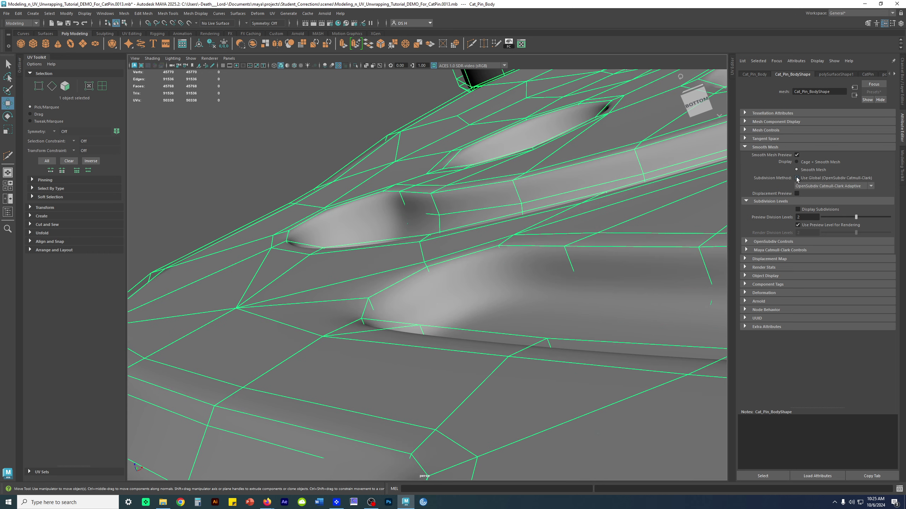
{"action": "left_click", "coordinate": [797, 178]}
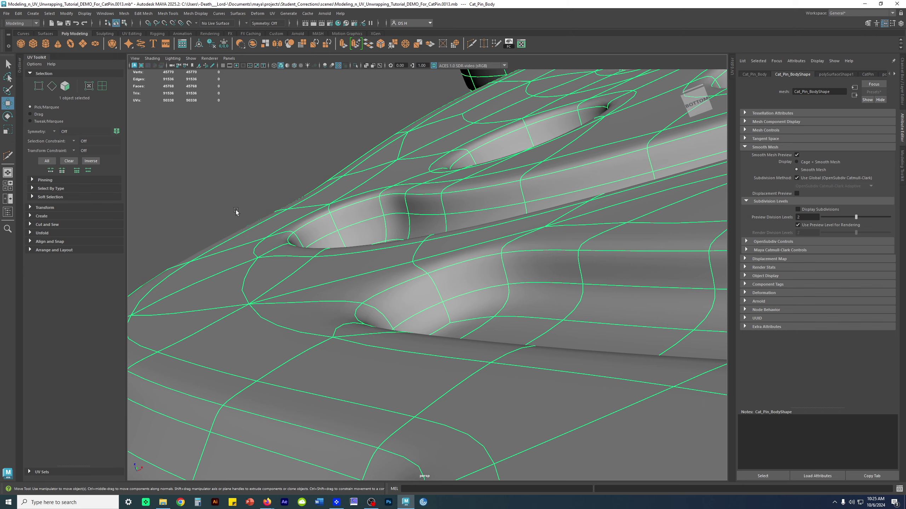
- Review the cat body under the global subdivision method, comparing its smoothed and unsmoothed shape
{"action": "scroll", "coordinate": [552, 229], "scroll_direction": "down", "scroll_amount": 5}
{"action": "left_click_drag", "start_coordinate": [539, 230], "coordinate": [496, 240], "text": "alt"}
{"action": "middle_click_drag", "start_coordinate": [495, 240], "coordinate": [482, 193], "text": "alt"}
{"action": "key", "text": "1"}
{"action": "key", "text": "3"}
{"action": "left_click", "coordinate": [322, 148]}
{"action": "left_click_drag", "start_coordinate": [557, 248], "coordinate": [560, 222], "text": "alt"}
{"action": "left_click", "coordinate": [602, 207]}
{"action": "middle_click_drag", "start_coordinate": [603, 206], "coordinate": [550, 243], "text": "alt"}
{"action": "key", "text": "1"}
- Switch to vertex selection and pick front-face vertices along the inner border above the paw's toe recesses
{"action": "left_click_drag", "start_coordinate": [529, 183], "coordinate": [479, 195], "text": "alt"}
{"action": "scroll", "coordinate": [537, 207], "scroll_direction": "up", "scroll_amount": 3}
{"action": "right_click_drag", "start_coordinate": [479, 195], "coordinate": [445, 175]}
{"action": "left_click", "coordinate": [471, 193]}
{"action": "left_click_drag", "start_coordinate": [473, 193], "coordinate": [477, 194]}
{"action": "left_click", "coordinate": [305, 174]}
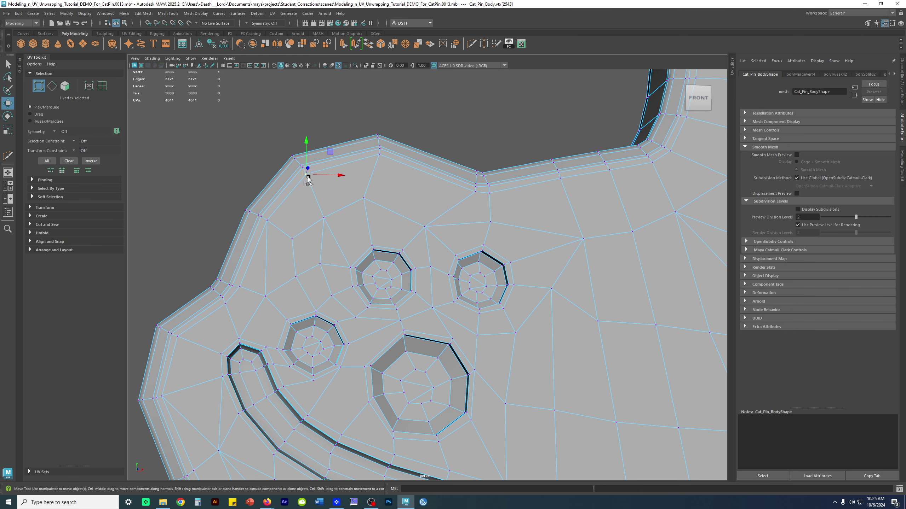
- Turn the smooth preview back on and examine the whole cat body from the front and side
{"action": "key", "text": "3"}
{"action": "left_click", "coordinate": [447, 114]}
{"action": "scroll", "coordinate": [525, 200], "scroll_direction": "down", "scroll_amount": 8}
{"action": "left_click_drag", "start_coordinate": [492, 214], "coordinate": [517, 225], "text": "alt"}
{"action": "middle_click_drag", "start_coordinate": [528, 152], "coordinate": [487, 229], "text": "alt"}
{"action": "scroll", "coordinate": [471, 239], "scroll_direction": "down", "scroll_amount": 5}
{"action": "left_click_drag", "start_coordinate": [457, 251], "coordinate": [498, 239], "text": "alt"}
{"action": "left_click", "coordinate": [453, 256]}
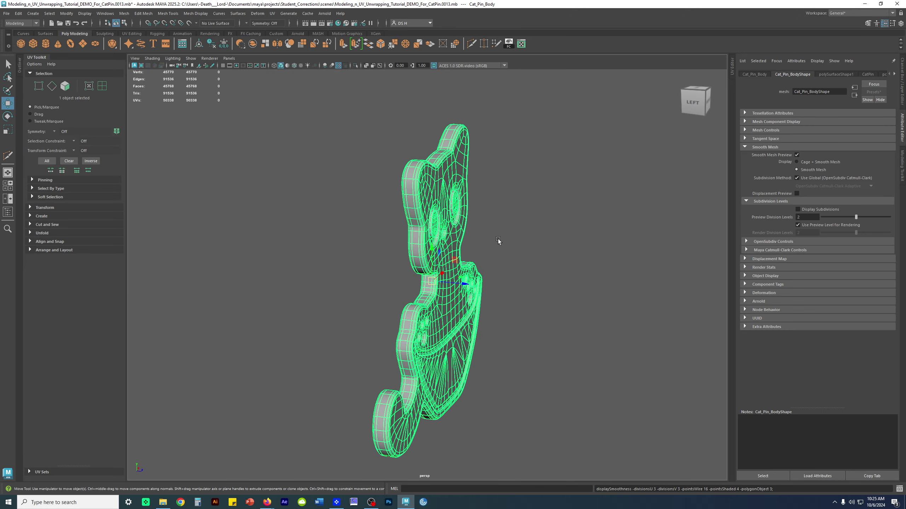
{"action": "left_click_drag", "start_coordinate": [538, 210], "coordinate": [511, 229], "text": "alt"}
- Switch to the multi-view layout, open the UV Editor and frame the cat body's UV shells
{"action": "key", "text": "space"}
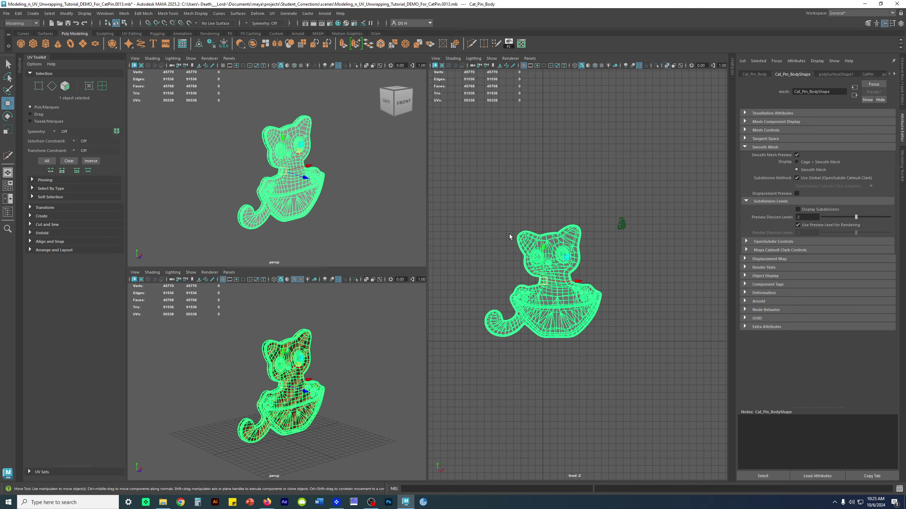
{"action": "left_click", "coordinate": [521, 44]}
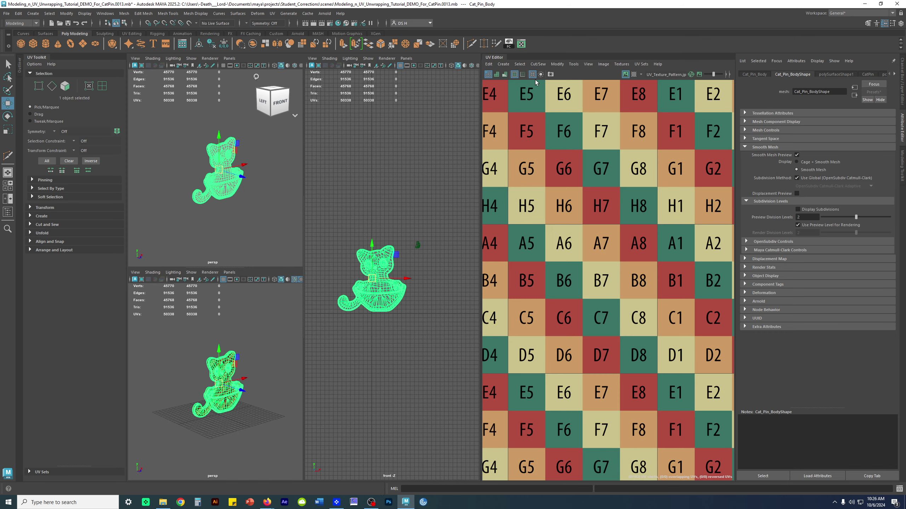
{"action": "key", "text": "f"}
{"action": "scroll", "coordinate": [534, 266], "scroll_direction": "up", "scroll_amount": 5}
{"action": "middle_click_drag", "start_coordinate": [513, 273], "coordinate": [517, 233], "text": "alt"}
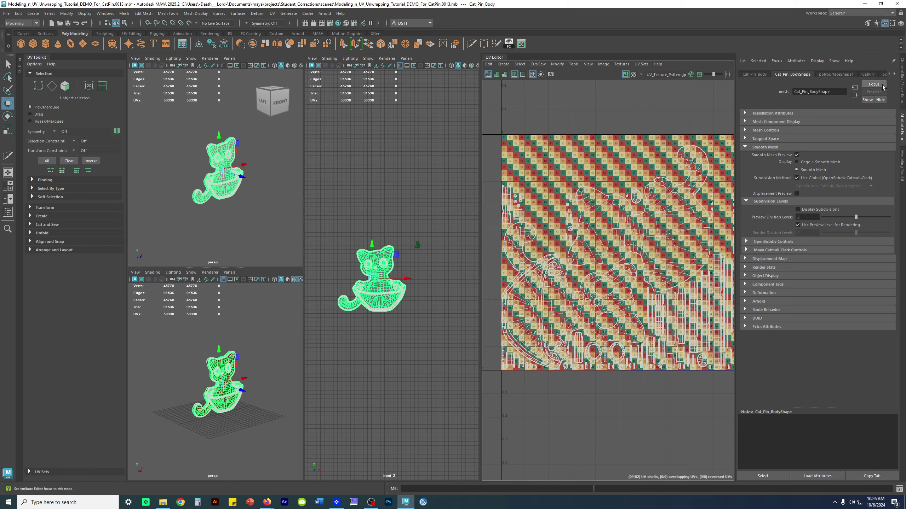
- Hide the attributes and widen the UV Editor to examine the UV layout, including the shells outside the tile
{"action": "left_click", "coordinate": [903, 77]}
{"action": "left_click", "coordinate": [904, 77]}
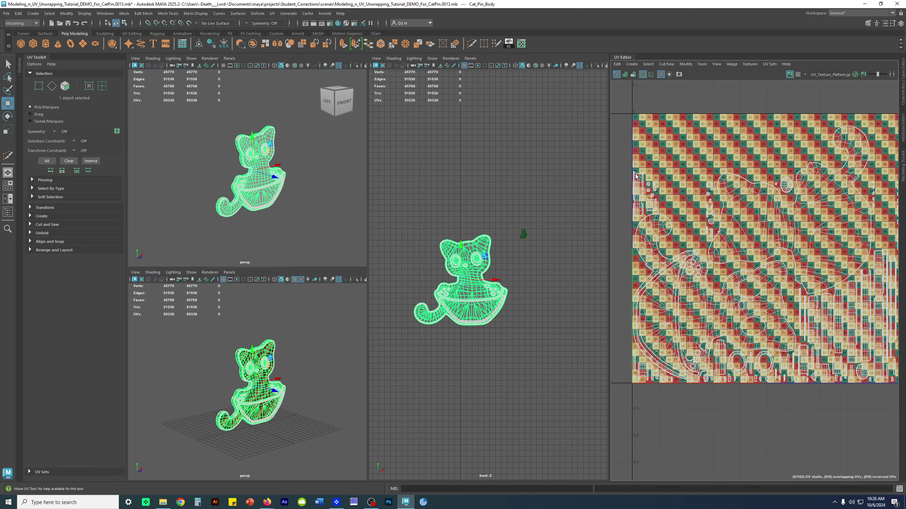
{"action": "left_click_drag", "start_coordinate": [607, 154], "coordinate": [467, 146]}
{"action": "scroll", "coordinate": [795, 125], "scroll_direction": "down", "scroll_amount": 2}
{"action": "middle_click_drag", "start_coordinate": [795, 125], "coordinate": [689, 132], "text": "alt"}
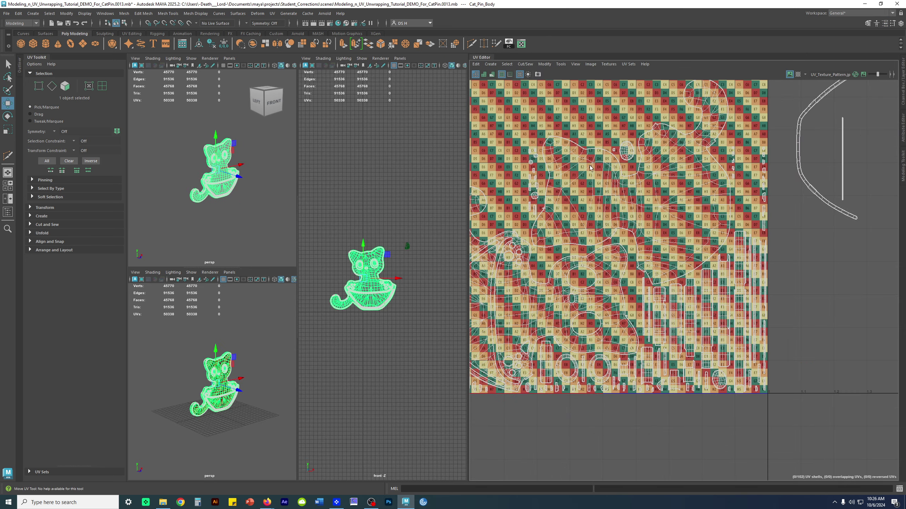
- Show the body's Smooth Mesh attributes again and expand OpenSubdiv Controls to check UV Boundary Smoothing against the UV layout
{"action": "key", "text": "3"}
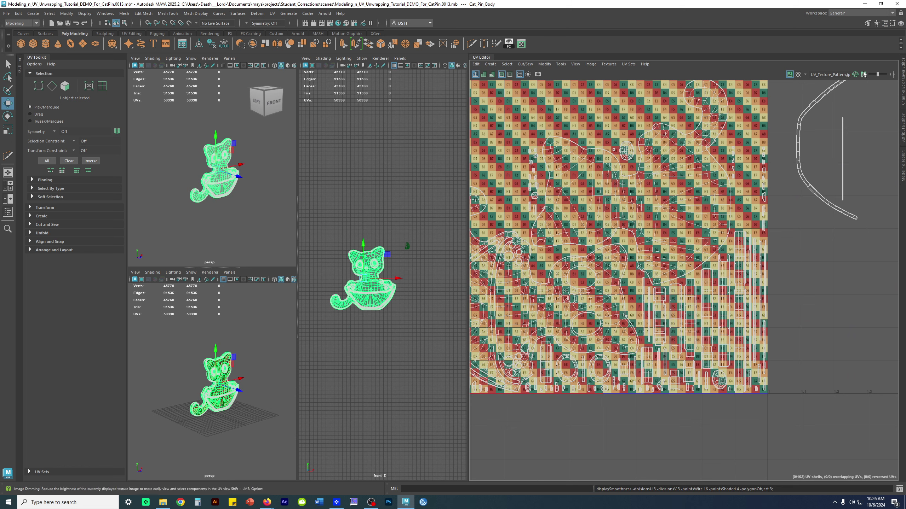
{"action": "left_click", "coordinate": [903, 128]}
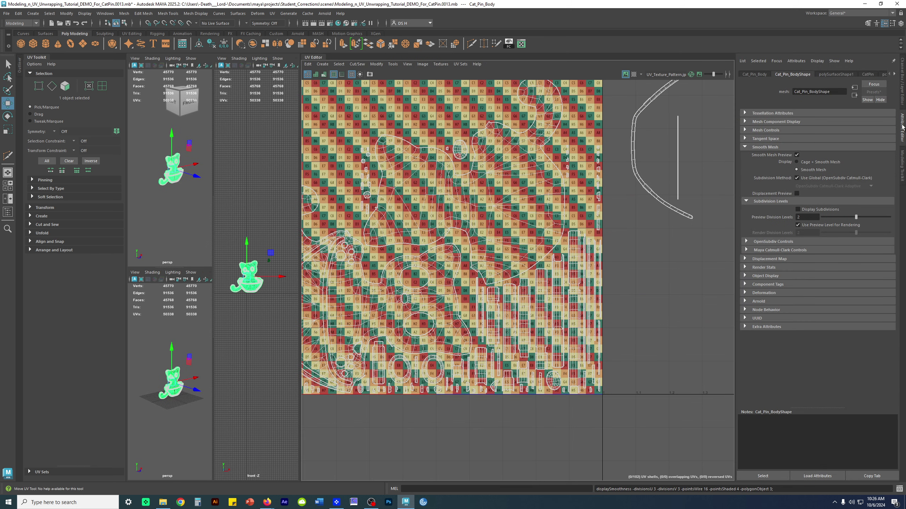
{"action": "left_click", "coordinate": [775, 147]}
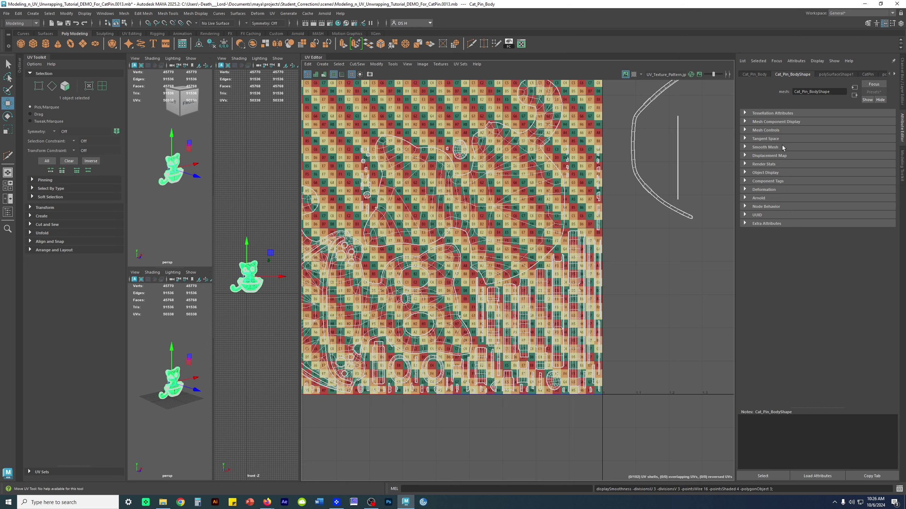
{"action": "left_click", "coordinate": [772, 147]}
{"action": "left_click", "coordinate": [768, 145]}
{"action": "left_click", "coordinate": [767, 147]}
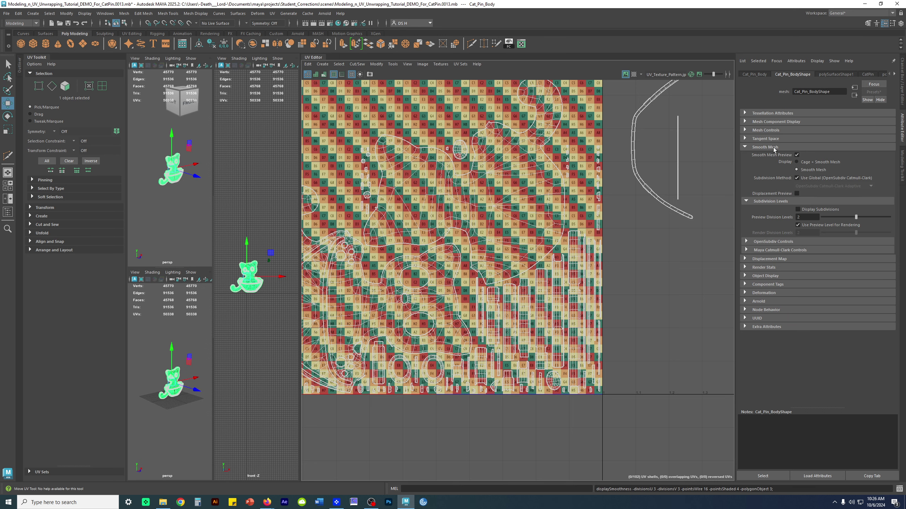
{"action": "left_click", "coordinate": [779, 202]}
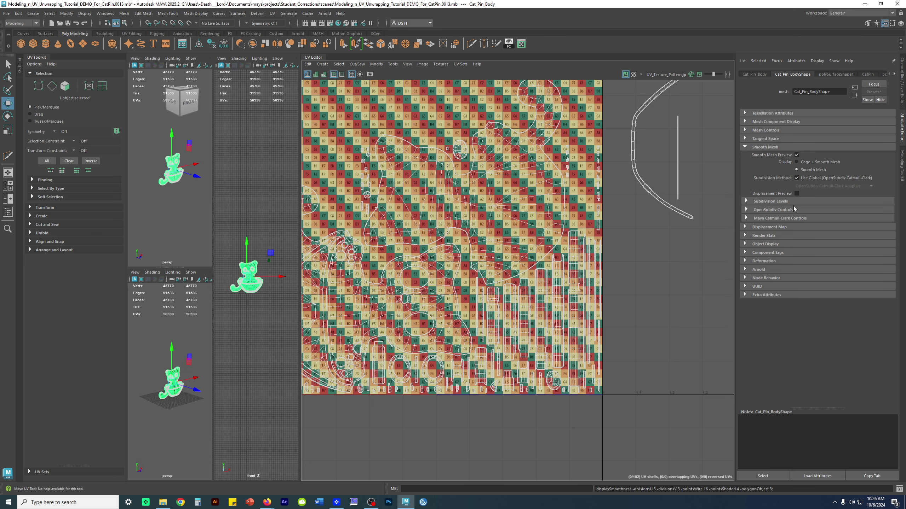
{"action": "left_click", "coordinate": [767, 211]}
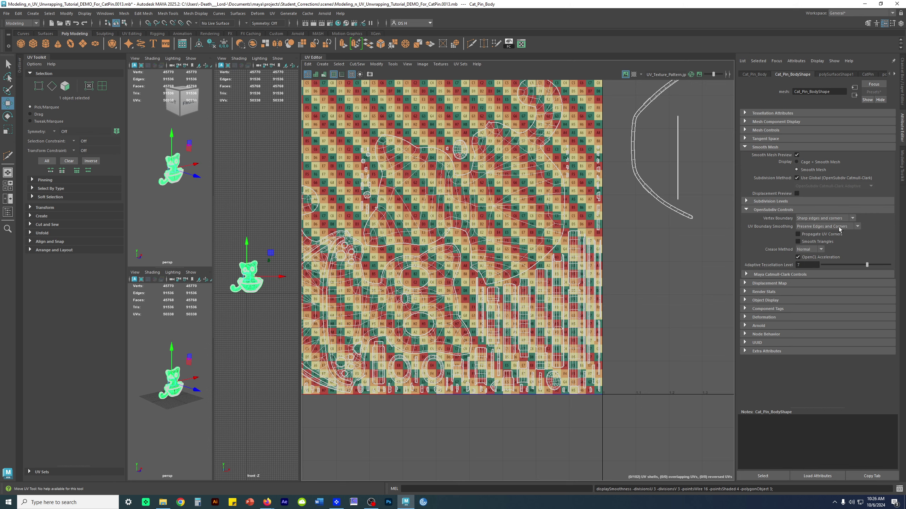
{"action": "scroll", "coordinate": [627, 261], "scroll_direction": "down", "scroll_amount": 1}
{"action": "middle_click_drag", "start_coordinate": [592, 254], "coordinate": [617, 273], "text": "alt"}
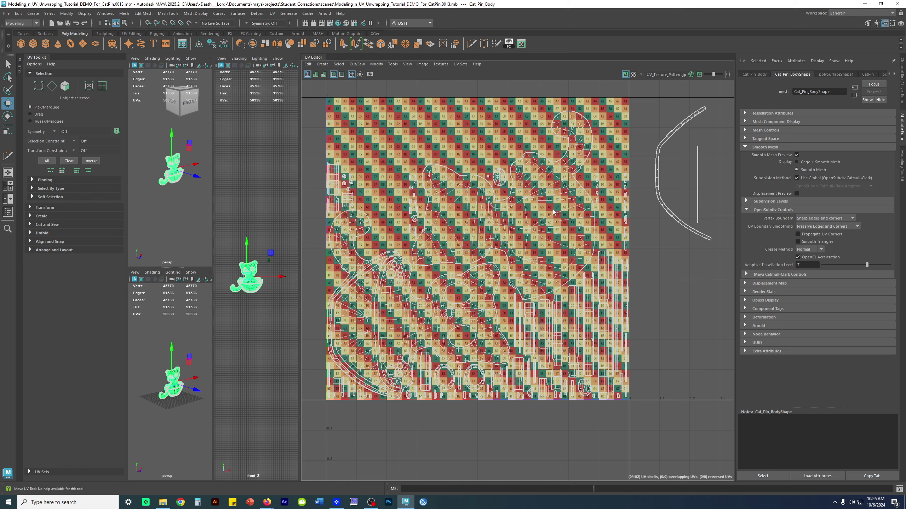
- Toggle the smooth preview off and on while examining closely how the body's UV shell borders respond in the UV Editor
{"action": "middle_click_drag", "start_coordinate": [541, 213], "coordinate": [613, 246], "text": "alt"}
{"action": "right_click_drag", "start_coordinate": [614, 246], "coordinate": [631, 252], "text": "alt"}
{"action": "middle_click_drag", "start_coordinate": [630, 252], "coordinate": [584, 250], "text": "alt"}
{"action": "right_click_drag", "start_coordinate": [584, 250], "coordinate": [399, 222], "text": "alt"}
{"action": "key", "text": "1"}
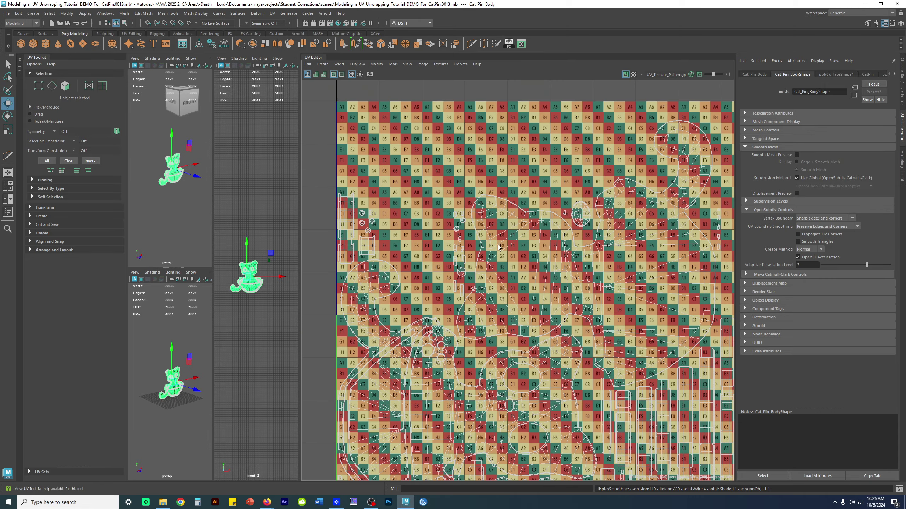
{"action": "key", "text": "3"}
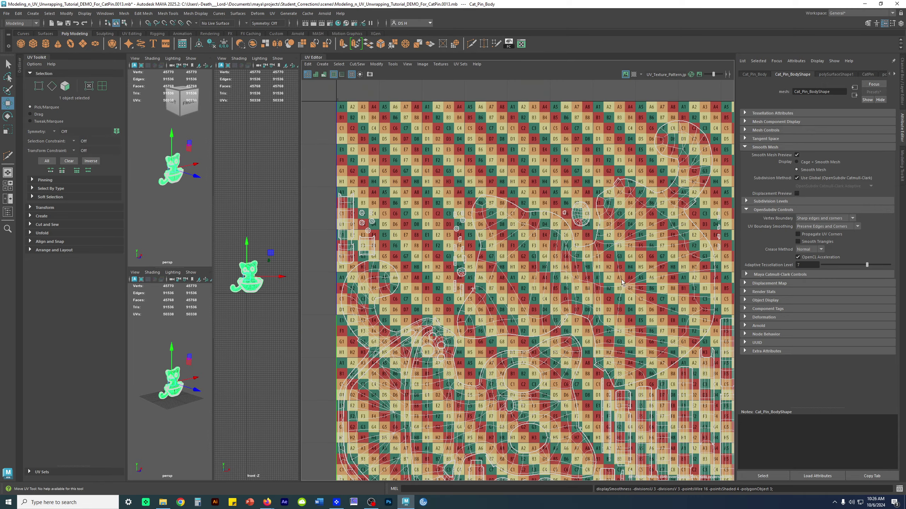
{"action": "right_click_drag", "start_coordinate": [607, 217], "coordinate": [522, 275], "text": "alt"}
{"action": "middle_click_drag", "start_coordinate": [522, 275], "coordinate": [546, 174], "text": "alt"}
{"action": "right_click_drag", "start_coordinate": [489, 218], "coordinate": [668, 277], "text": "alt"}
{"action": "scroll", "coordinate": [671, 293], "scroll_direction": "up", "scroll_amount": 4}
{"action": "key", "text": "1"}
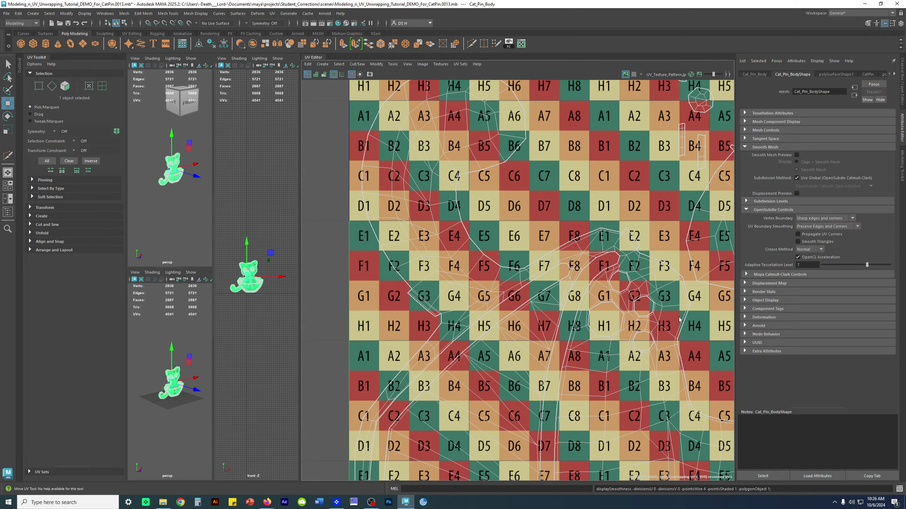
{"action": "scroll", "coordinate": [532, 207], "scroll_direction": "up", "scroll_amount": 5}
{"action": "key", "text": "3"}
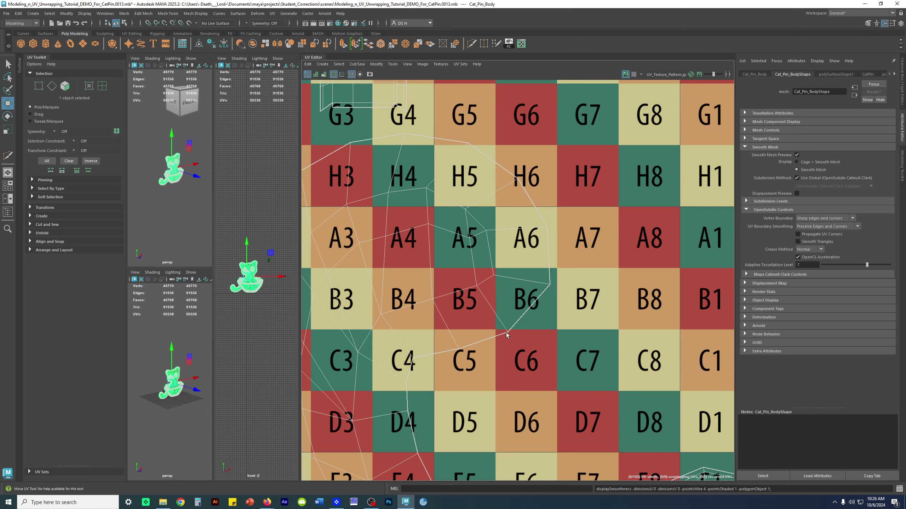
{"action": "scroll", "coordinate": [532, 279], "scroll_direction": "down", "scroll_amount": 5}
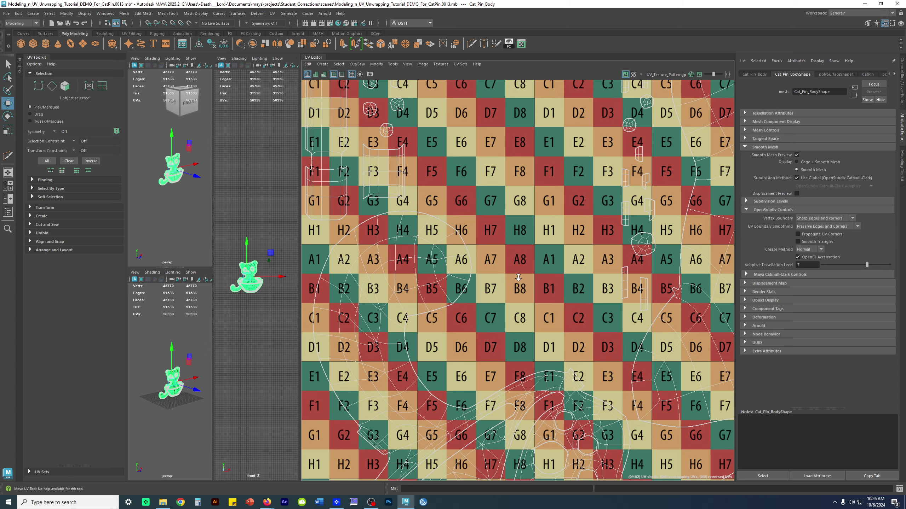
{"action": "scroll", "coordinate": [533, 280], "scroll_direction": "down", "scroll_amount": 1}
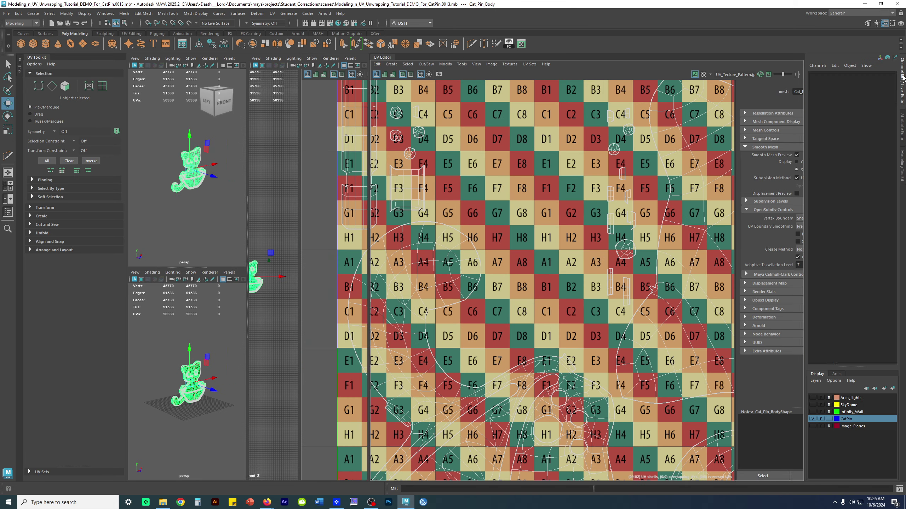
- Show the Channel Box, shrink the UV Editor, and fill the modelling area with the perspective view of the cat's back
{"action": "left_click", "coordinate": [902, 77]}
{"action": "key", "text": "space"}
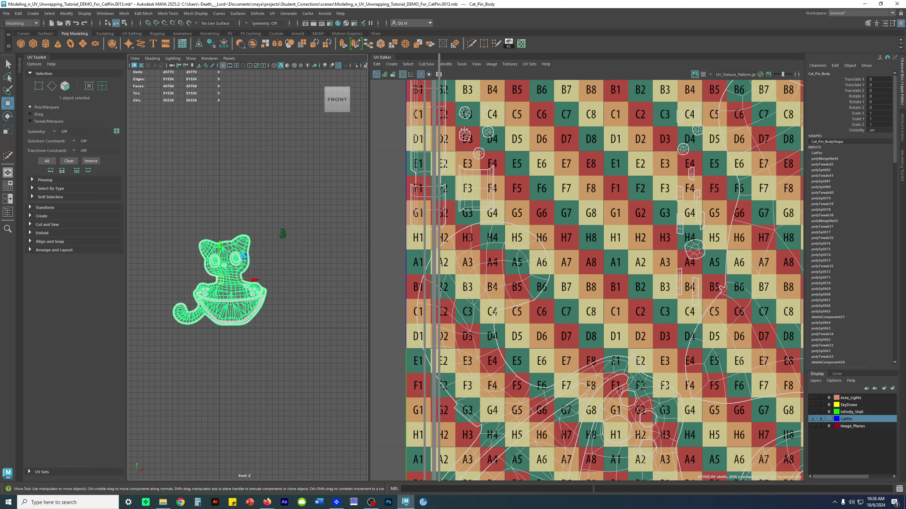
{"action": "left_click_drag", "start_coordinate": [368, 126], "coordinate": [728, 178]}
{"action": "left_click", "coordinate": [444, 226]}
{"action": "key", "text": "space"}
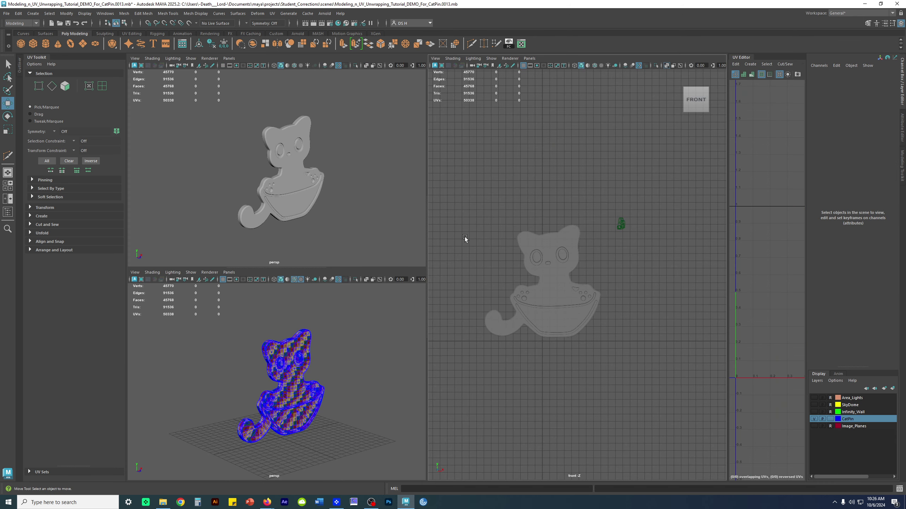
{"action": "key", "text": "space"}
{"action": "left_click_drag", "start_coordinate": [323, 205], "coordinate": [453, 206], "text": "alt"}
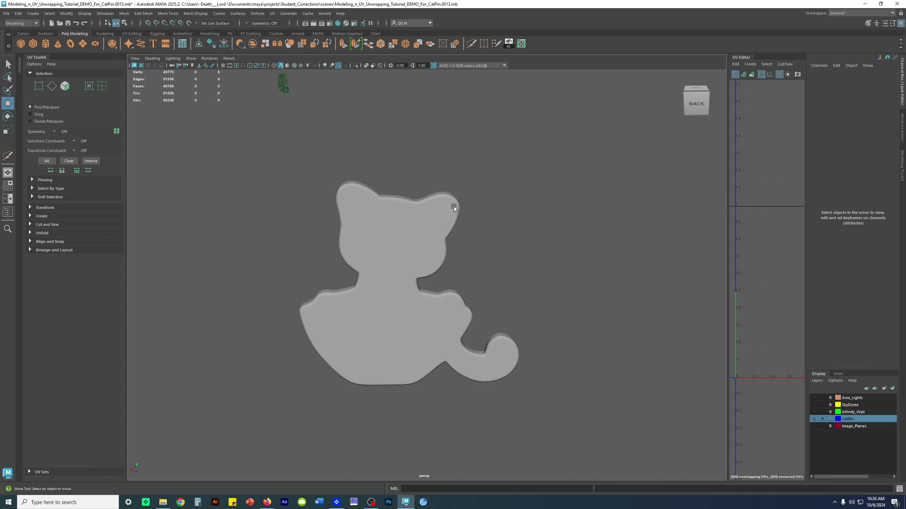
- Turn off the body's smooth preview and Multi-Cut an edge from the central vertex up to the forehead on the head's back
{"action": "left_click", "coordinate": [419, 220]}
{"action": "scroll", "coordinate": [379, 199], "scroll_direction": "up", "scroll_amount": 3}
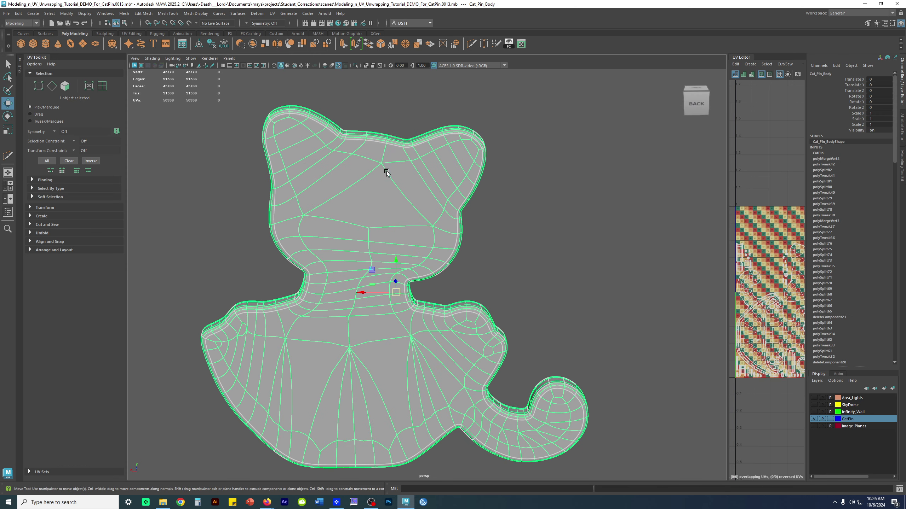
{"action": "key", "text": "1"}
{"action": "middle_click_drag", "start_coordinate": [360, 169], "coordinate": [383, 198], "text": "alt"}
{"action": "key", "text": "ctrl+shift+x"}
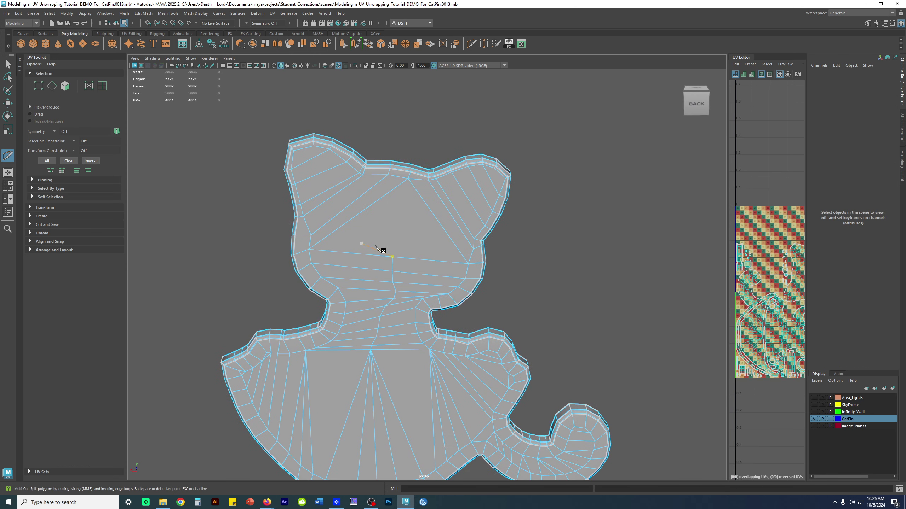
{"action": "key", "text": "Return"}
{"action": "key", "text": "w"}
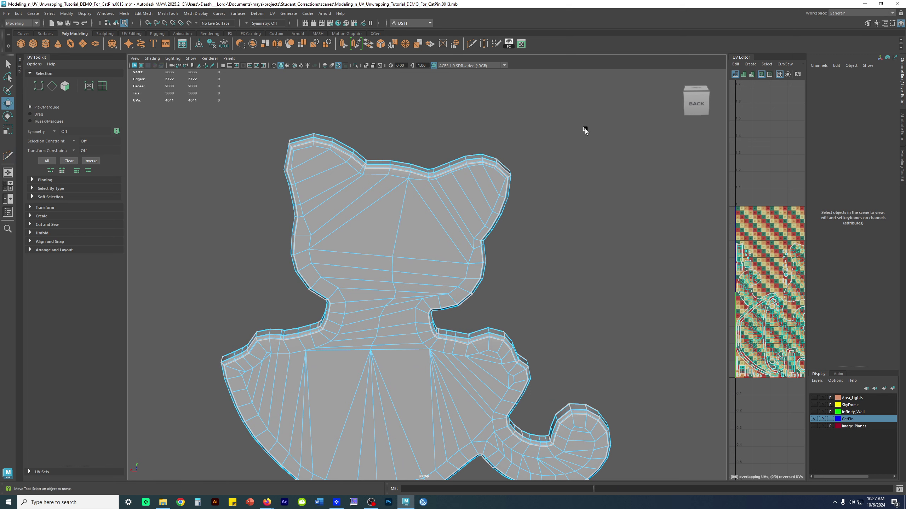
- Multi-Cut an edge across the back of the head from one cheek border to the other
{"action": "right_click_drag", "start_coordinate": [392, 213], "coordinate": [246, 213], "text": "shift"}
{"action": "left_click", "coordinate": [311, 235]}
{"action": "left_click", "coordinate": [474, 249]}
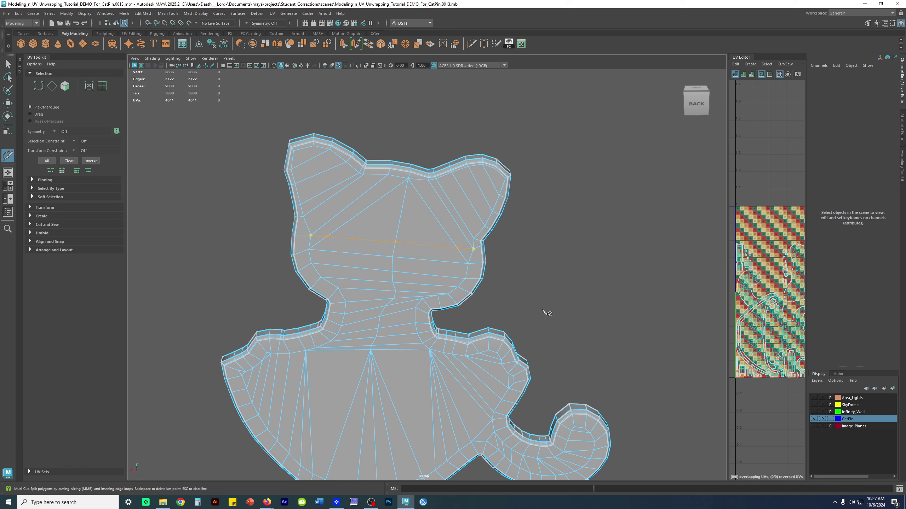
{"action": "key", "text": "Return"}
{"action": "key", "text": "w"}
{"action": "middle_click_drag", "start_coordinate": [432, 207], "coordinate": [518, 219], "text": "alt"}
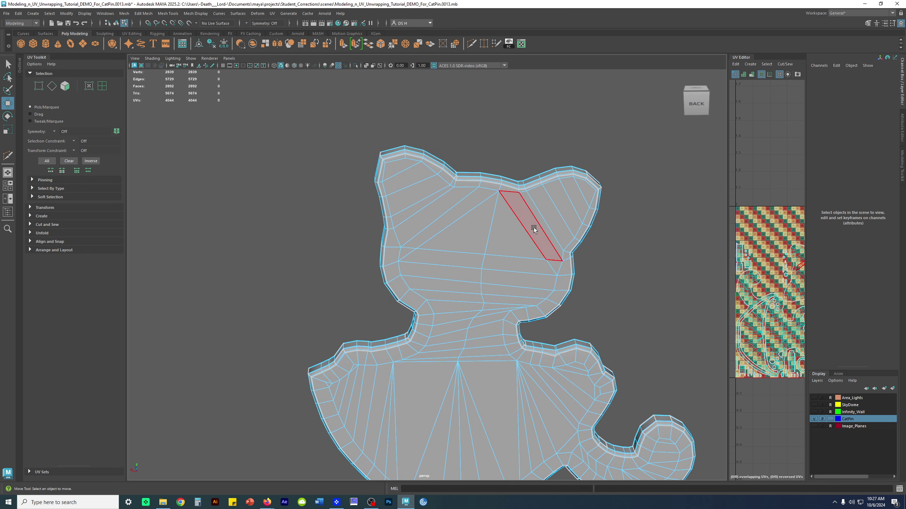
- Move four inner vertices along one cheek on the head's back outward, closer to the rim
{"action": "middle_click_drag", "start_coordinate": [455, 264], "coordinate": [499, 228], "text": "alt"}
{"action": "right_click_drag", "start_coordinate": [498, 227], "coordinate": [321, 213], "text": "shift"}
{"action": "right_click_drag", "start_coordinate": [389, 186], "coordinate": [561, 249], "text": "alt"}
{"action": "left_click", "coordinate": [546, 213]}
{"action": "left_click_drag", "start_coordinate": [546, 213], "coordinate": [505, 209]}
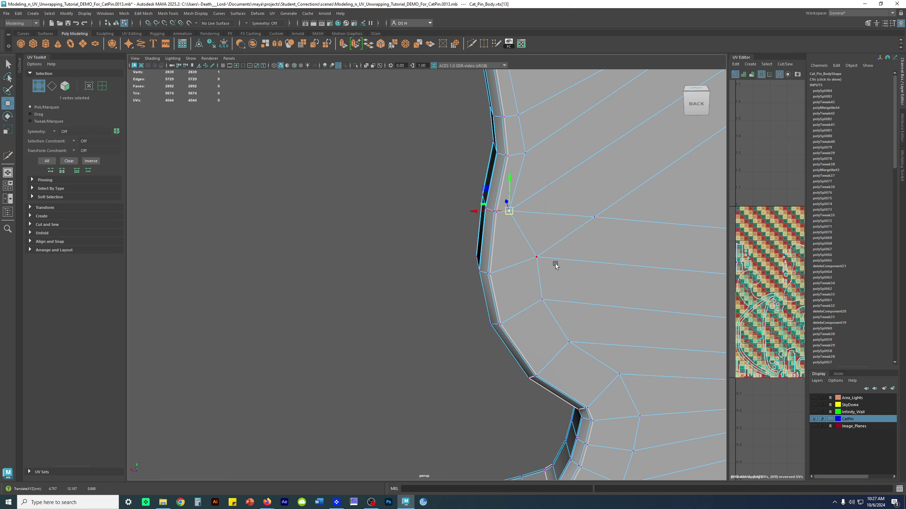
{"action": "left_click", "coordinate": [538, 255]}
{"action": "left_click_drag", "start_coordinate": [538, 256], "coordinate": [492, 263]}
{"action": "left_click", "coordinate": [542, 299]}
{"action": "left_click_drag", "start_coordinate": [542, 299], "coordinate": [508, 320]}
{"action": "left_click", "coordinate": [569, 342]}
{"action": "left_click_drag", "start_coordinate": [569, 342], "coordinate": [542, 369]}
{"action": "scroll", "coordinate": [609, 280], "scroll_direction": "down", "scroll_amount": 3}
{"action": "middle_click_drag", "start_coordinate": [609, 280], "coordinate": [506, 269], "text": "alt"}
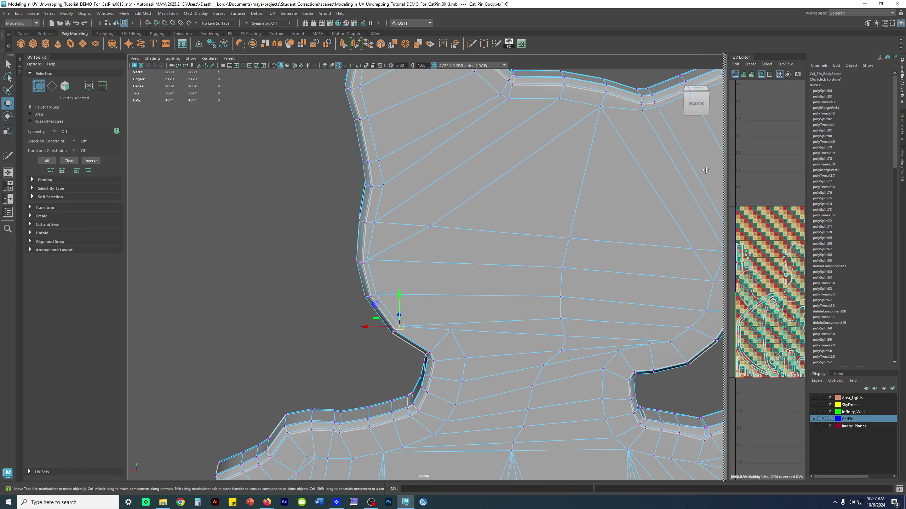
- Widen the UV Editor again and return the cat body to object selection
{"action": "left_click_drag", "start_coordinate": [728, 175], "coordinate": [529, 174]}
{"action": "left_click_drag", "start_coordinate": [412, 136], "coordinate": [442, 157], "text": "alt"}
{"action": "right_click_drag", "start_coordinate": [345, 186], "coordinate": [442, 185], "text": "alt"}
{"action": "key", "text": "F8"}
- Insert an edge loop along the bevelled back rim of the cat body
{"action": "middle_click_drag", "start_coordinate": [369, 114], "coordinate": [377, 291], "text": "alt"}
{"action": "right_click_drag", "start_coordinate": [376, 291], "coordinate": [348, 265], "text": "alt"}
{"action": "left_click_drag", "start_coordinate": [348, 265], "coordinate": [380, 273], "text": "alt"}
{"action": "right_click_drag", "start_coordinate": [379, 272], "coordinate": [425, 257], "text": "alt"}
{"action": "middle_click_drag", "start_coordinate": [424, 257], "coordinate": [353, 264], "text": "alt"}
{"action": "left_click_drag", "start_coordinate": [354, 264], "coordinate": [384, 217], "text": "alt"}
{"action": "middle_click_drag", "start_coordinate": [383, 218], "coordinate": [314, 271], "text": "alt"}
{"action": "left_click_drag", "start_coordinate": [313, 271], "coordinate": [338, 258], "text": "alt"}
{"action": "right_click_drag", "start_coordinate": [339, 258], "coordinate": [403, 221], "text": "alt"}
{"action": "middle_click_drag", "start_coordinate": [403, 221], "coordinate": [357, 259], "text": "alt"}
{"action": "left_click_drag", "start_coordinate": [357, 259], "coordinate": [364, 336], "text": "alt"}
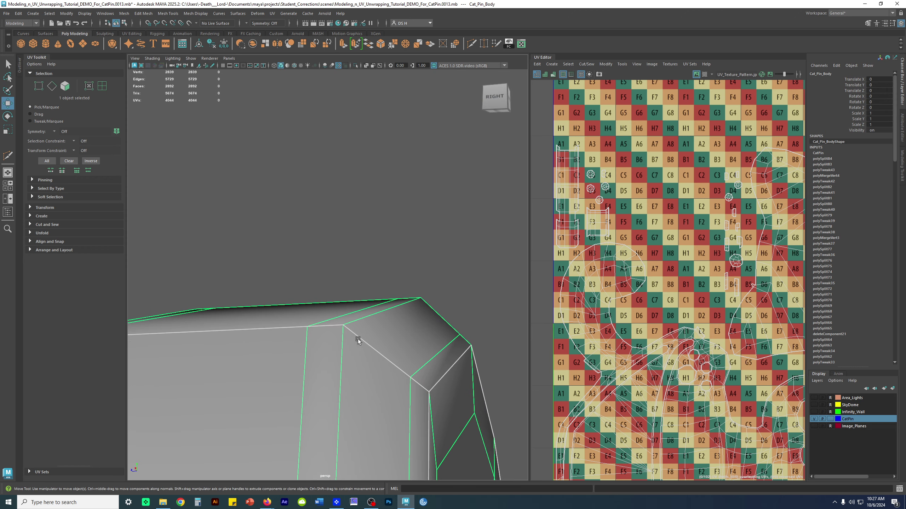
{"action": "right_click_drag", "start_coordinate": [384, 319], "coordinate": [398, 351], "text": "shift"}
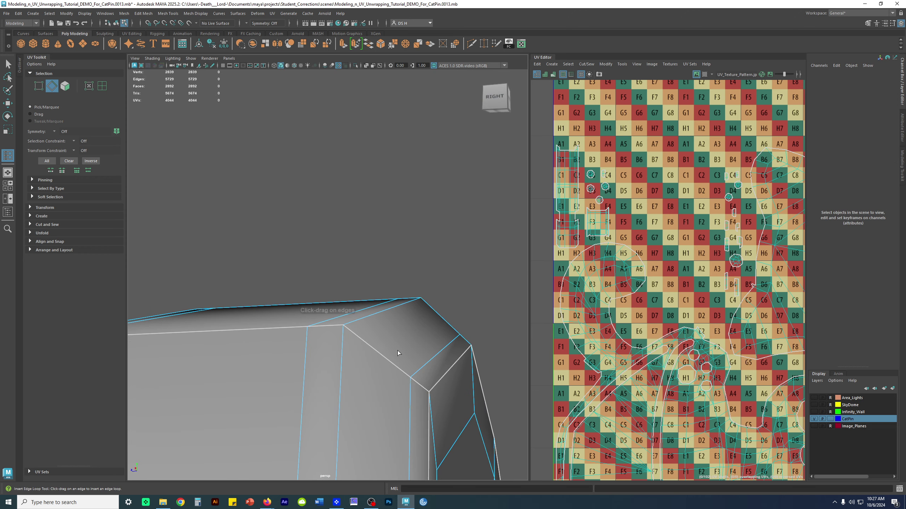
{"action": "left_click_drag", "start_coordinate": [357, 336], "coordinate": [369, 339]}
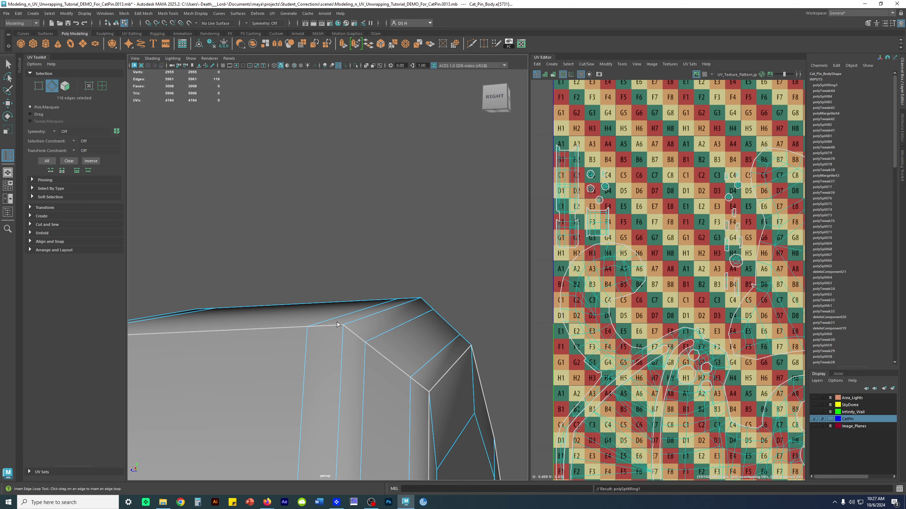
{"action": "key", "text": "w"}
- Toggle the smooth preview on and off to examine the rim around the ear and the body's whole back silhouette
{"action": "key", "text": "3"}
{"action": "right_click_drag", "start_coordinate": [325, 348], "coordinate": [368, 311]}
{"action": "left_click", "coordinate": [405, 281]}
{"action": "left_click_drag", "start_coordinate": [368, 311], "coordinate": [266, 324], "text": "alt"}
{"action": "middle_click_drag", "start_coordinate": [266, 324], "coordinate": [398, 305], "text": "alt"}
{"action": "right_click_drag", "start_coordinate": [398, 305], "coordinate": [454, 371], "text": "alt"}
{"action": "middle_click_drag", "start_coordinate": [452, 332], "coordinate": [343, 245], "text": "alt"}
{"action": "right_click_drag", "start_coordinate": [343, 245], "coordinate": [370, 265], "text": "alt"}
{"action": "left_click", "coordinate": [370, 265]}
{"action": "key", "text": "1"}
{"action": "key", "text": "3"}
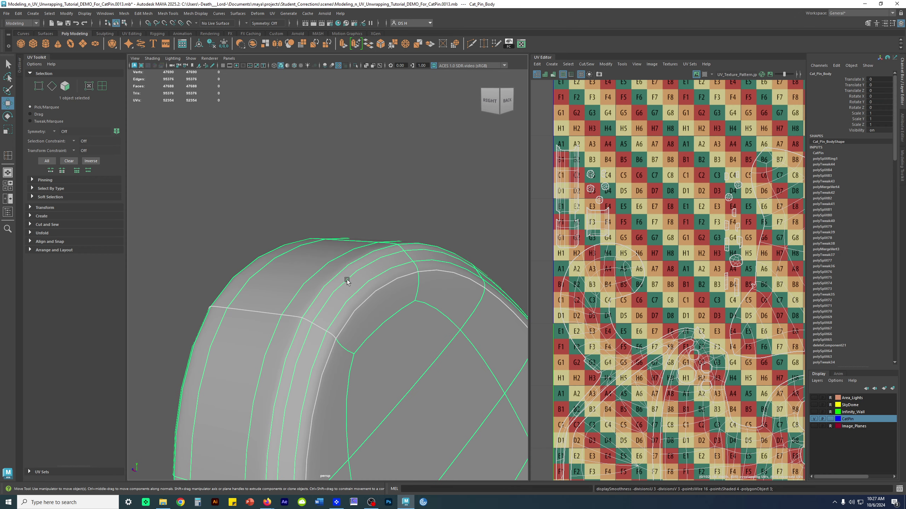
{"action": "left_click", "coordinate": [340, 249]}
{"action": "left_click", "coordinate": [355, 291]}
{"action": "key", "text": "1"}
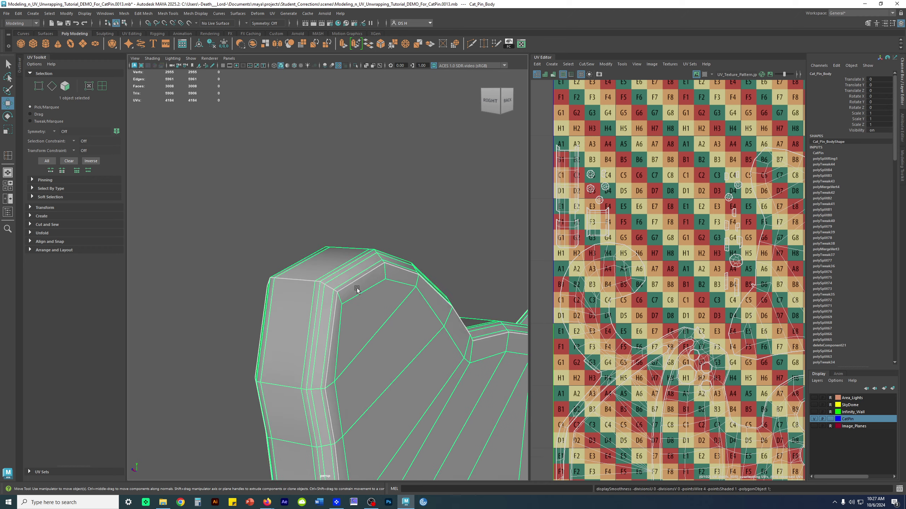
{"action": "left_click_drag", "start_coordinate": [355, 289], "coordinate": [372, 303], "text": "alt"}
{"action": "key", "text": "3"}
{"action": "left_click", "coordinate": [348, 241]}
{"action": "left_click_drag", "start_coordinate": [348, 242], "coordinate": [337, 314], "text": "alt"}
{"action": "right_click_drag", "start_coordinate": [337, 314], "coordinate": [254, 293], "text": "alt"}
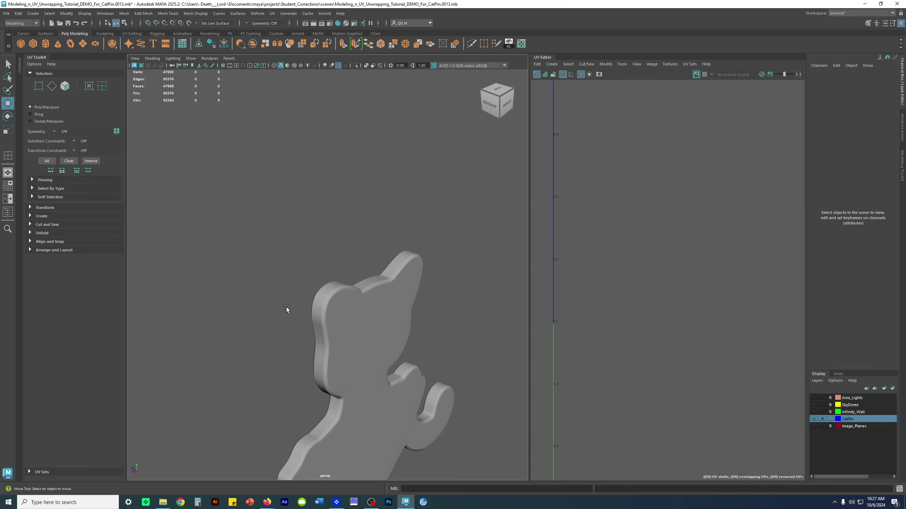
{"action": "middle_click_drag", "start_coordinate": [254, 293], "coordinate": [249, 172], "text": "alt"}
- Select the body with smooth preview off, widen the UV Editor and dock the UV Toolkit on its other side
{"action": "left_click", "coordinate": [367, 209]}
{"action": "key", "text": "1"}
{"action": "right_click_drag", "start_coordinate": [602, 250], "coordinate": [529, 246], "text": "alt"}
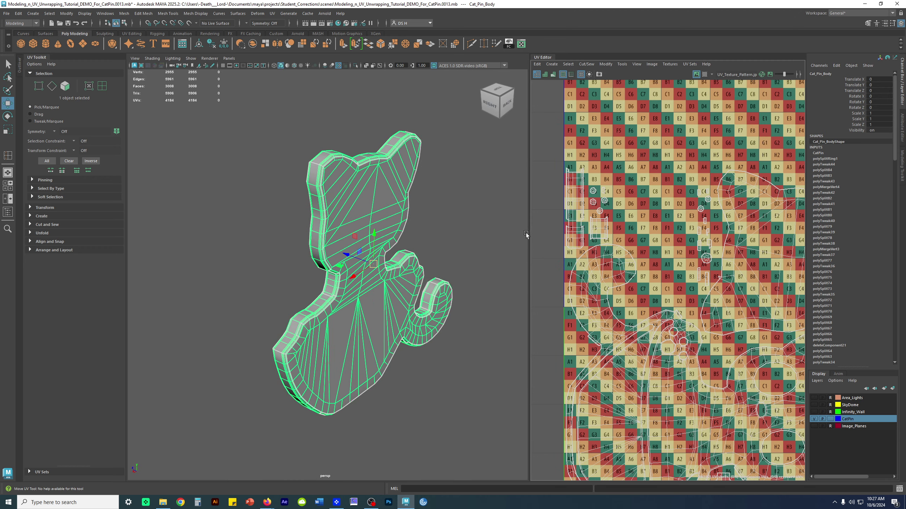
{"action": "left_click_drag", "start_coordinate": [530, 228], "coordinate": [478, 224]}
{"action": "right_click_drag", "start_coordinate": [625, 245], "coordinate": [538, 247], "text": "alt"}
{"action": "middle_click_drag", "start_coordinate": [566, 286], "coordinate": [497, 281], "text": "alt"}
{"action": "left_click_drag", "start_coordinate": [38, 57], "coordinate": [801, 133]}
- Switch to UV shell selection and move the cat's back shell out above the UV tile
{"action": "left_click", "coordinate": [782, 86]}
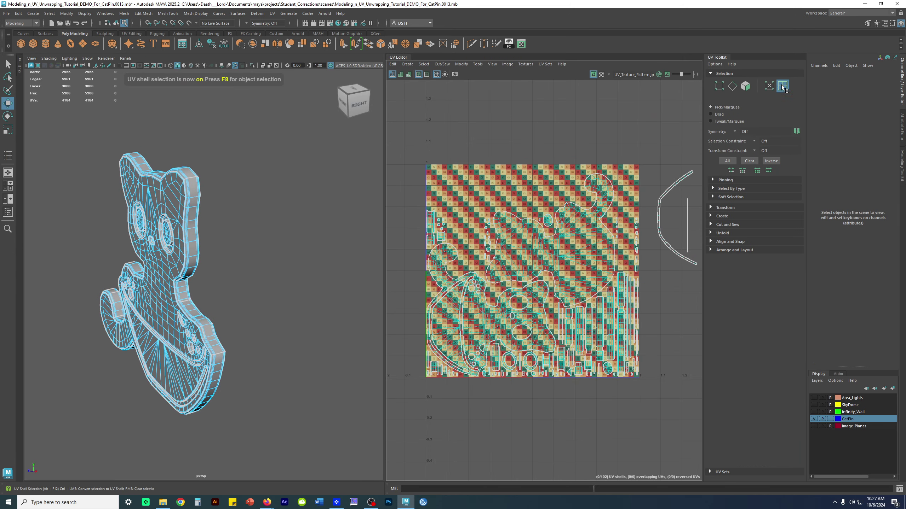
{"action": "left_click", "coordinate": [565, 237]}
{"action": "left_click_drag", "start_coordinate": [565, 237], "coordinate": [596, 152]}
{"action": "right_click_drag", "start_coordinate": [649, 179], "coordinate": [593, 163], "text": "alt"}
{"action": "middle_click_drag", "start_coordinate": [593, 164], "coordinate": [547, 249], "text": "alt"}
{"action": "left_click_drag", "start_coordinate": [555, 247], "coordinate": [524, 172]}
- Examine in the 3D view where the selected back shell's border runs along the body's rim
{"action": "left_click_drag", "start_coordinate": [254, 266], "coordinate": [207, 253], "text": "alt"}
{"action": "middle_click_drag", "start_coordinate": [207, 253], "coordinate": [192, 244], "text": "alt"}
{"action": "right_click_drag", "start_coordinate": [193, 244], "coordinate": [242, 228], "text": "alt"}
{"action": "middle_click_drag", "start_coordinate": [242, 229], "coordinate": [229, 356], "text": "alt"}
{"action": "right_click_drag", "start_coordinate": [228, 356], "coordinate": [176, 343], "text": "alt"}
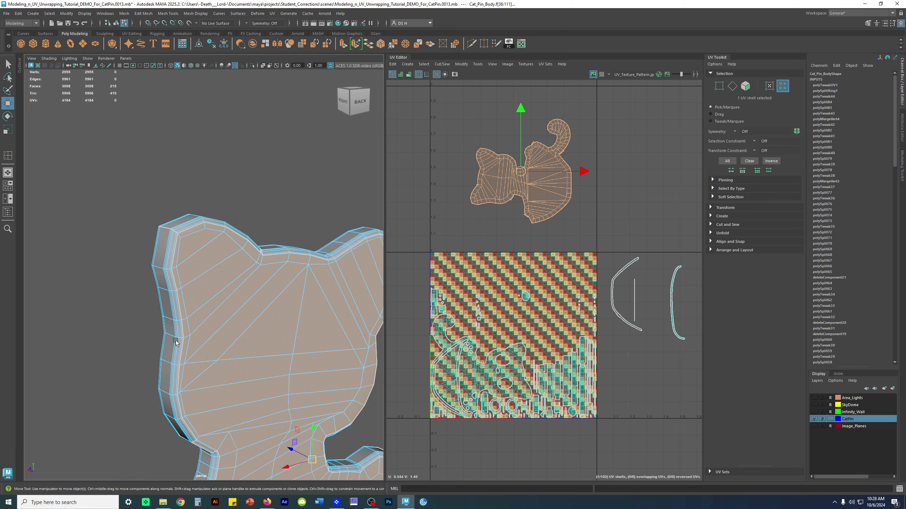
{"action": "middle_click_drag", "start_coordinate": [176, 343], "coordinate": [170, 170], "text": "alt"}
{"action": "left_click_drag", "start_coordinate": [170, 170], "coordinate": [198, 200], "text": "alt"}
{"action": "middle_click_drag", "start_coordinate": [278, 218], "coordinate": [221, 180], "text": "alt"}
{"action": "left_click_drag", "start_coordinate": [202, 231], "coordinate": [253, 223], "text": "alt"}
{"action": "middle_click_drag", "start_coordinate": [253, 222], "coordinate": [200, 250], "text": "alt"}
{"action": "right_click_drag", "start_coordinate": [200, 250], "coordinate": [299, 295], "text": "alt"}
{"action": "middle_click_drag", "start_coordinate": [335, 182], "coordinate": [255, 262], "text": "alt"}
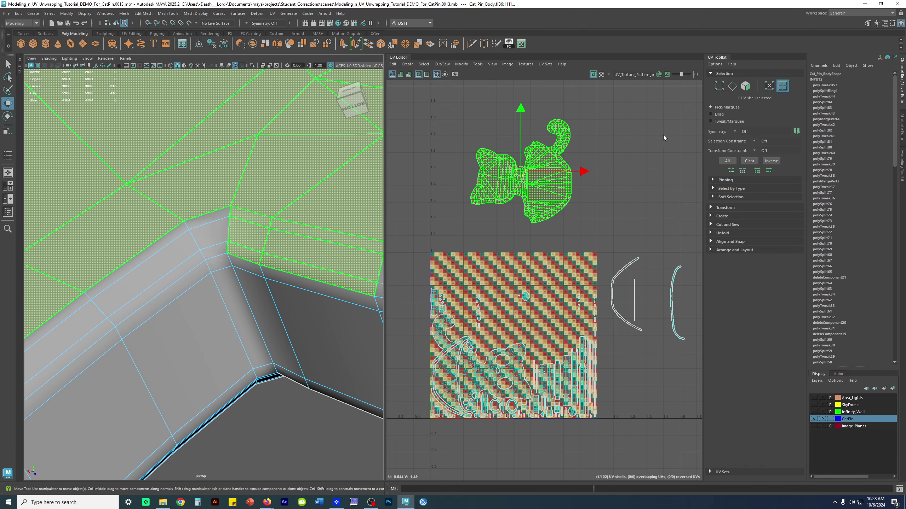
- Switch the back shell to face selection and deselect the extra rim faces where the tail meets the body
{"action": "right_click", "coordinate": [287, 147]}
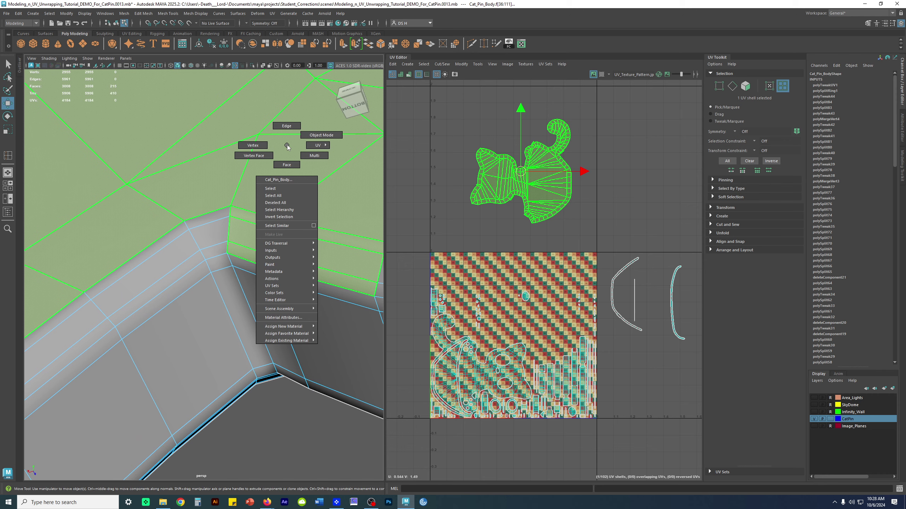
{"action": "left_click", "coordinate": [287, 164]}
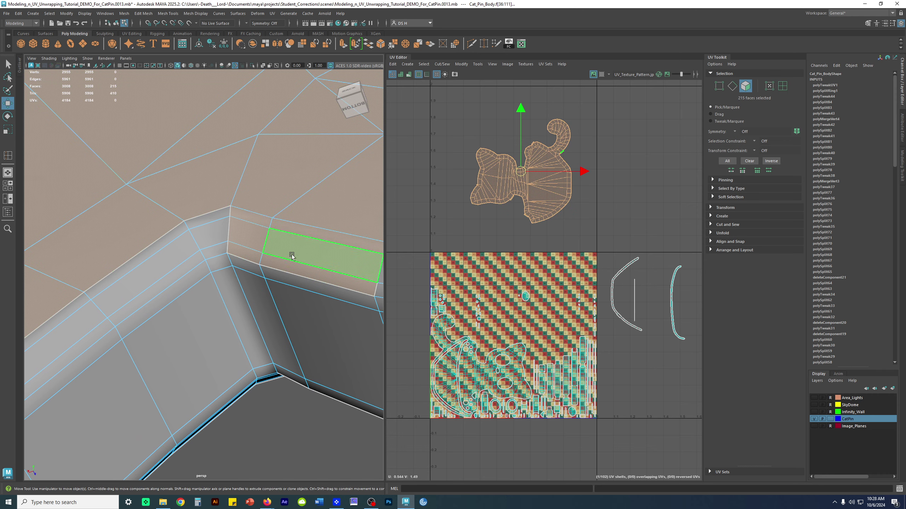
{"action": "left_click", "coordinate": [258, 219], "text": "ctrl"}
{"action": "left_click", "coordinate": [248, 252], "text": "ctrl"}
{"action": "left_click", "coordinate": [273, 259], "text": "ctrl"}
{"action": "left_click", "coordinate": [277, 243], "text": "ctrl"}
{"action": "left_click", "coordinate": [291, 227], "text": "ctrl"}
- Deselect the extra rim faces at the cat's shoulder from the back face selection
{"action": "right_click_drag", "start_coordinate": [291, 227], "coordinate": [257, 266], "text": "alt"}
{"action": "left_click_drag", "start_coordinate": [259, 282], "coordinate": [259, 340], "text": "alt"}
{"action": "middle_click_drag", "start_coordinate": [117, 328], "coordinate": [279, 242], "text": "alt"}
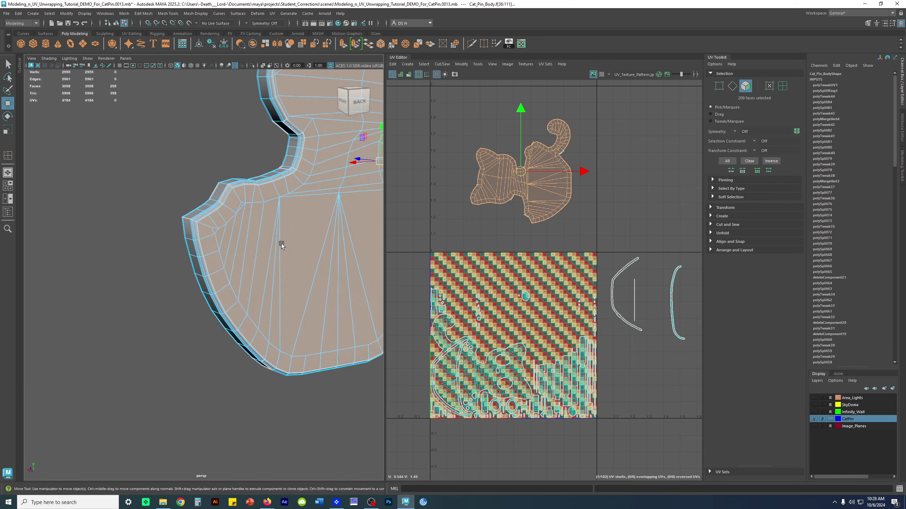
{"action": "left_click_drag", "start_coordinate": [279, 243], "coordinate": [279, 256], "text": "alt"}
{"action": "right_click_drag", "start_coordinate": [279, 255], "coordinate": [355, 282], "text": "alt"}
{"action": "scroll", "coordinate": [265, 229], "scroll_direction": "up", "scroll_amount": 5}
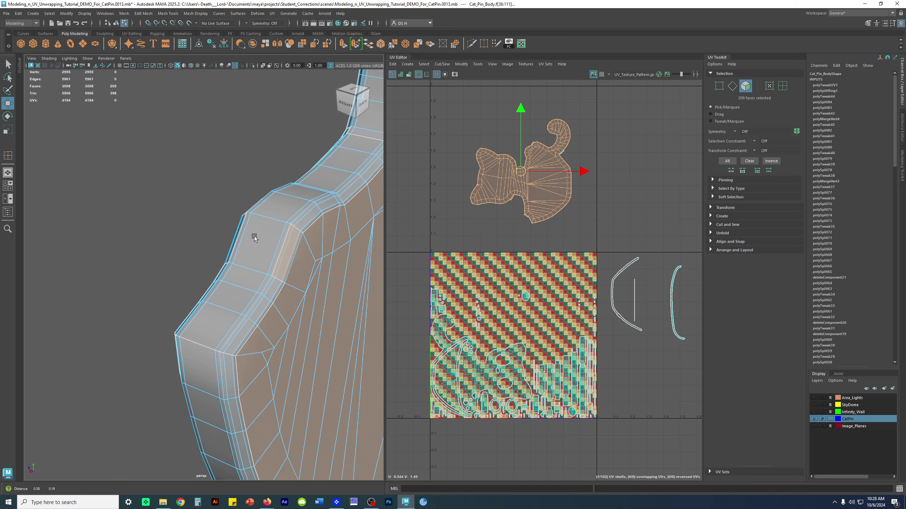
{"action": "left_click", "coordinate": [249, 231], "text": "ctrl"}
{"action": "left_click", "coordinate": [273, 237], "text": "ctrl"}
{"action": "left_click", "coordinate": [283, 239], "text": "ctrl"}
{"action": "scroll", "coordinate": [272, 247], "scroll_direction": "down", "scroll_amount": 5}
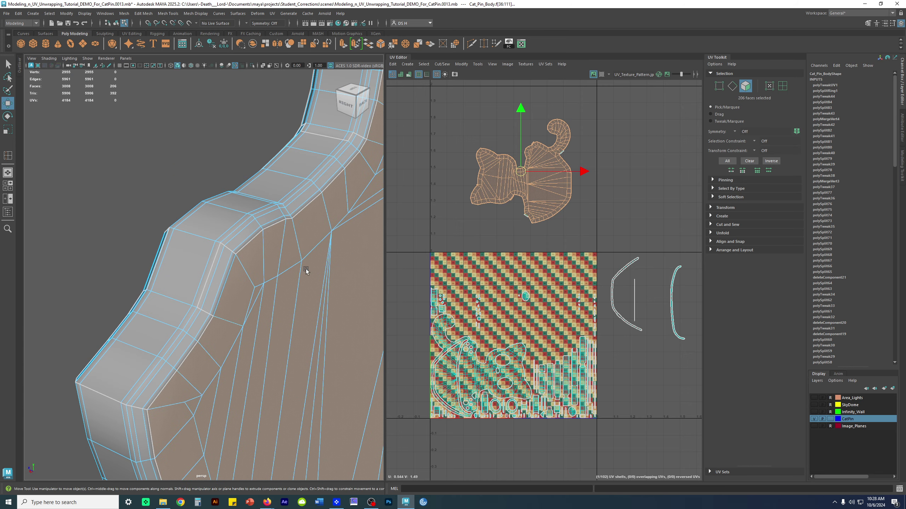
- Deselect the extra rim faces at the corner where the head meets the neck
{"action": "left_click_drag", "start_coordinate": [309, 275], "coordinate": [269, 246], "text": "alt"}
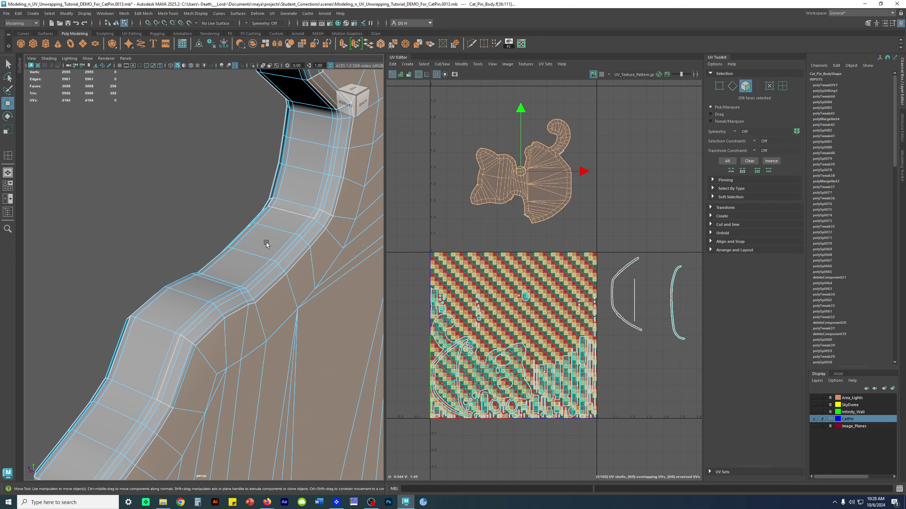
{"action": "left_click_drag", "start_coordinate": [295, 185], "coordinate": [262, 230], "text": "alt"}
{"action": "middle_click_drag", "start_coordinate": [262, 230], "coordinate": [265, 234], "text": "alt"}
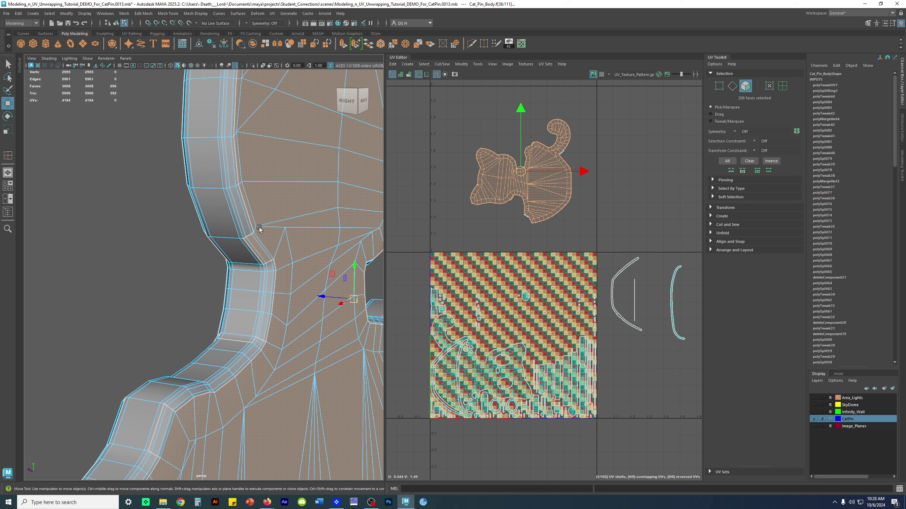
{"action": "scroll", "coordinate": [252, 230], "scroll_direction": "up", "scroll_amount": 5}
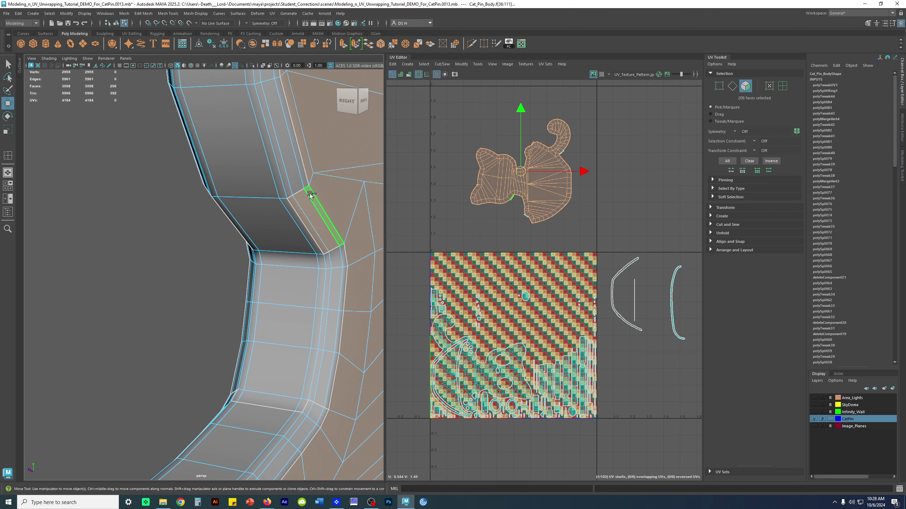
{"action": "scroll", "coordinate": [318, 210], "scroll_direction": "down", "scroll_amount": 5}
{"action": "middle_click_drag", "start_coordinate": [319, 210], "coordinate": [202, 265], "text": "alt"}
{"action": "scroll", "coordinate": [202, 265], "scroll_direction": "down", "scroll_amount": 3}
{"action": "left_click_drag", "start_coordinate": [209, 263], "coordinate": [246, 271], "text": "alt"}
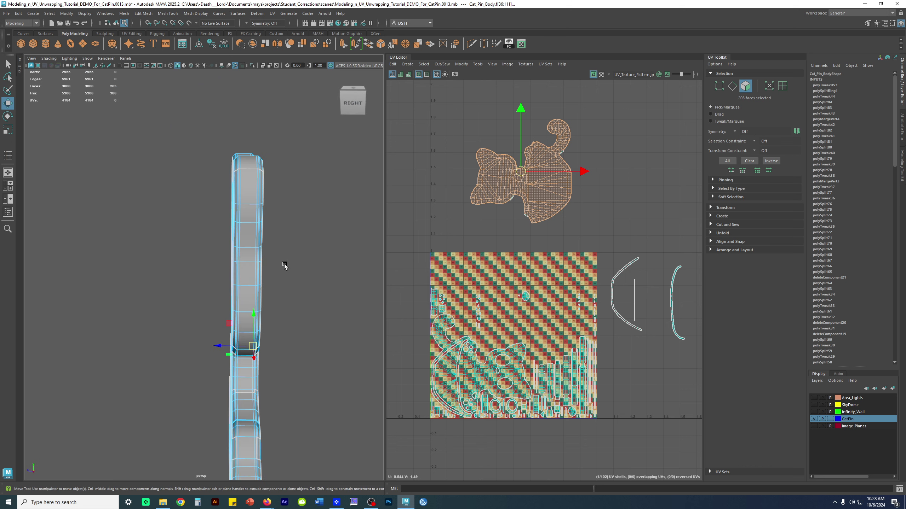
- Select every face of the back shell in the UV layout and move the shell slightly up and to the right
{"action": "middle_click_drag", "start_coordinate": [285, 265], "coordinate": [321, 207], "text": "alt"}
{"action": "left_click_drag", "start_coordinate": [329, 206], "coordinate": [301, 195], "text": "alt"}
{"action": "middle_click_drag", "start_coordinate": [298, 256], "coordinate": [290, 200], "text": "alt"}
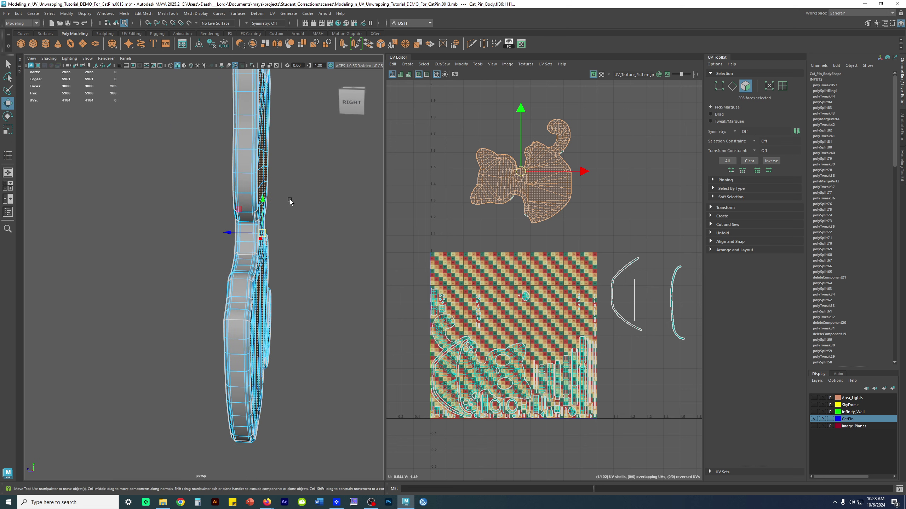
{"action": "left_click_drag", "start_coordinate": [285, 209], "coordinate": [337, 201], "text": "alt"}
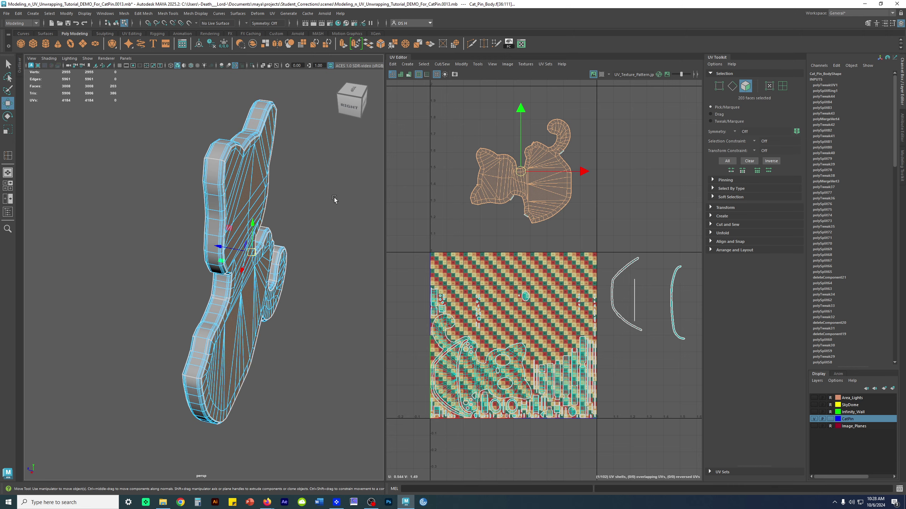
{"action": "left_click_drag", "start_coordinate": [435, 95], "coordinate": [634, 242]}
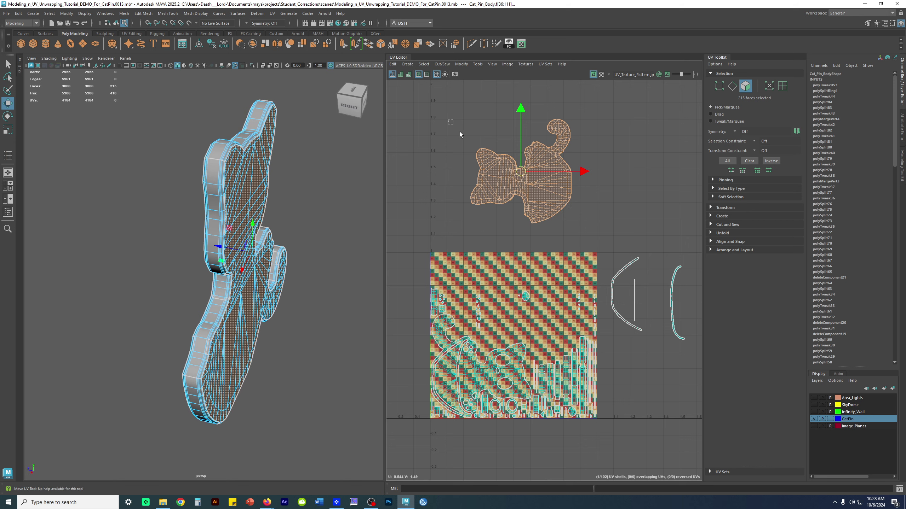
{"action": "left_click_drag", "start_coordinate": [443, 88], "coordinate": [607, 241]}
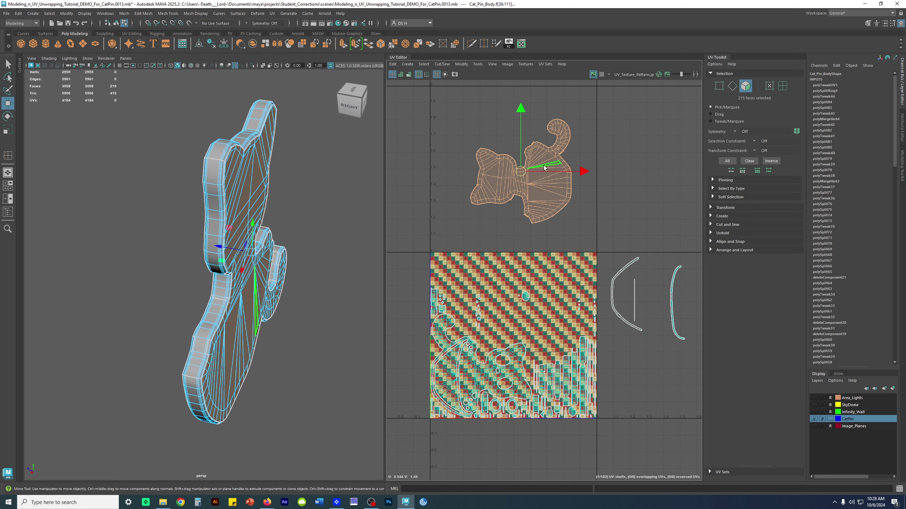
{"action": "left_click_drag", "start_coordinate": [522, 167], "coordinate": [507, 153]}
{"action": "key", "text": "ctrl+z"}
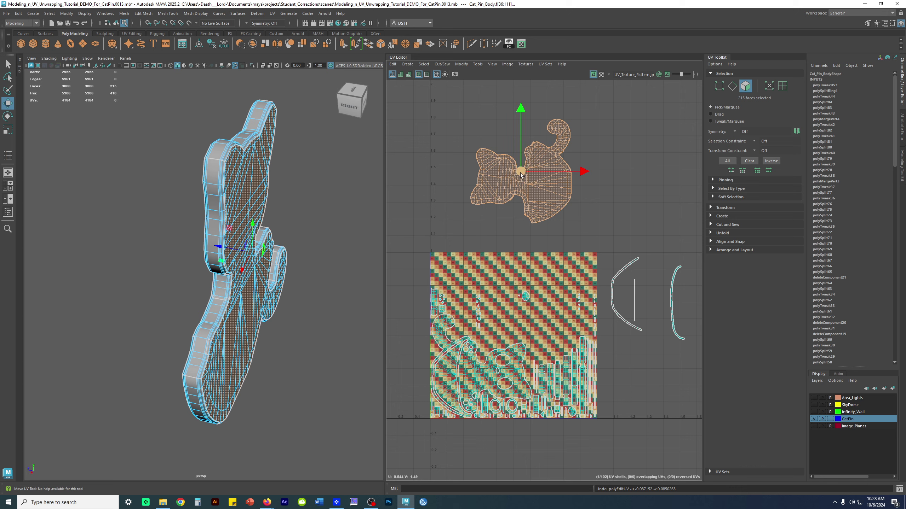
{"action": "mouse_move", "coordinate": [520, 171]}
{"action": "left_mouse_down"}
{"action": "mouse_move", "coordinate": [526, 180]}
{"action": "mouse_move", "coordinate": [528, 161]}
{"action": "left_mouse_up"}
- Switch to the multi-view layout, widen the viewports, and show the orthographic view from the left side in wireframe
{"action": "left_click_drag", "start_coordinate": [206, 209], "coordinate": [284, 263], "text": "alt"}
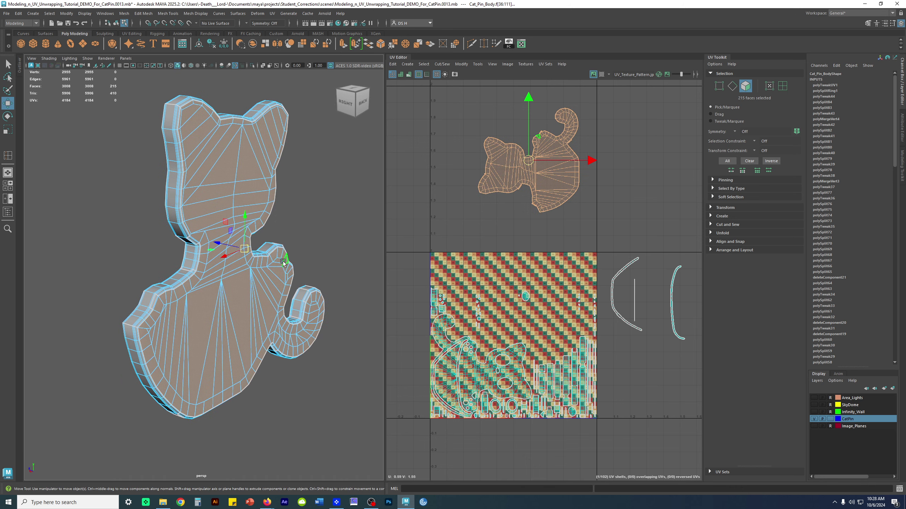
{"action": "key", "text": "space"}
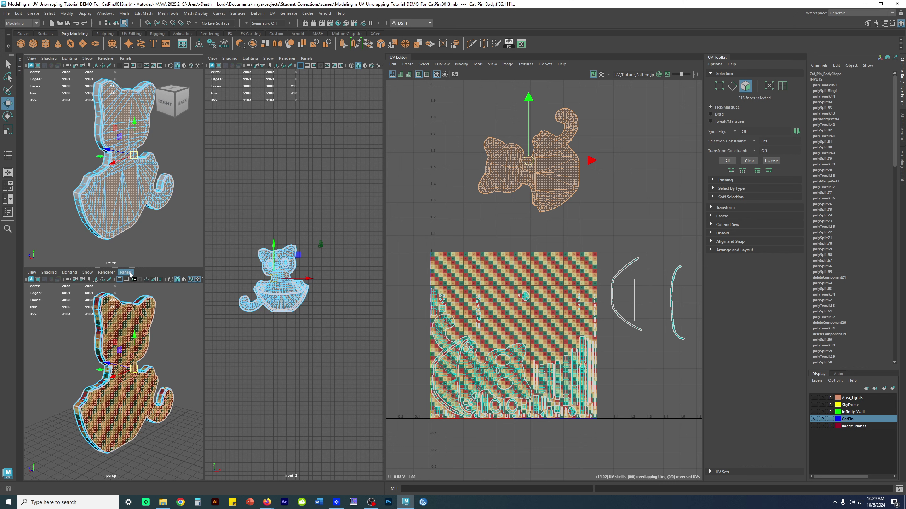
{"action": "middle_click_drag", "start_coordinate": [306, 162], "coordinate": [304, 175], "text": "alt"}
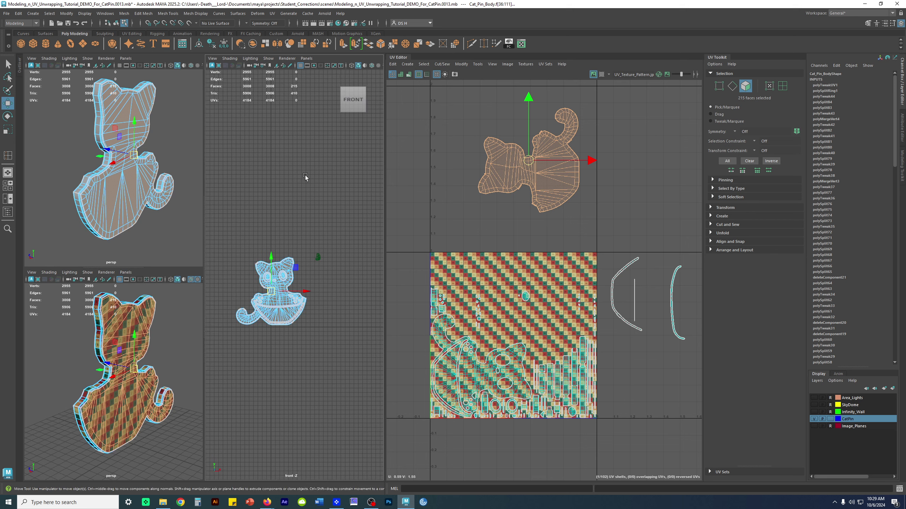
{"action": "left_click", "coordinate": [360, 101]}
{"action": "right_click_drag", "start_coordinate": [324, 195], "coordinate": [331, 242], "text": "alt"}
{"action": "key", "text": "f"}
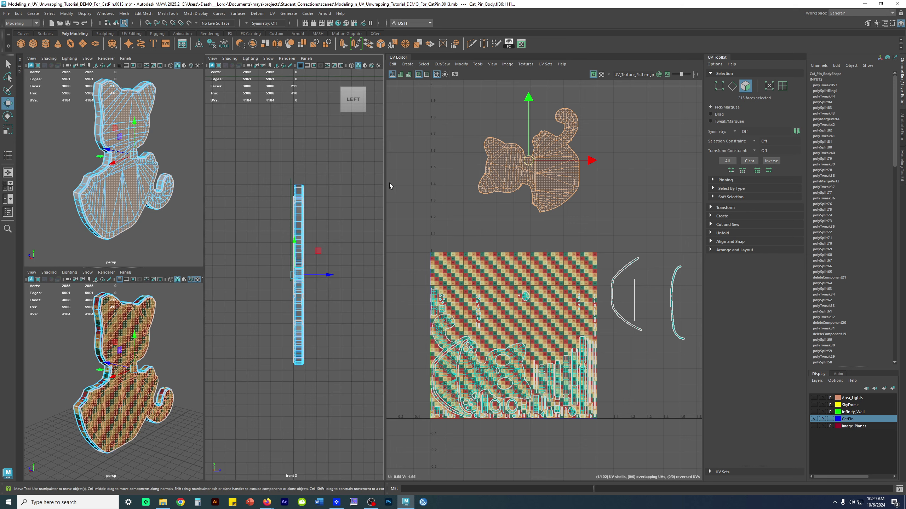
{"action": "left_click_drag", "start_coordinate": [386, 178], "coordinate": [564, 174]}
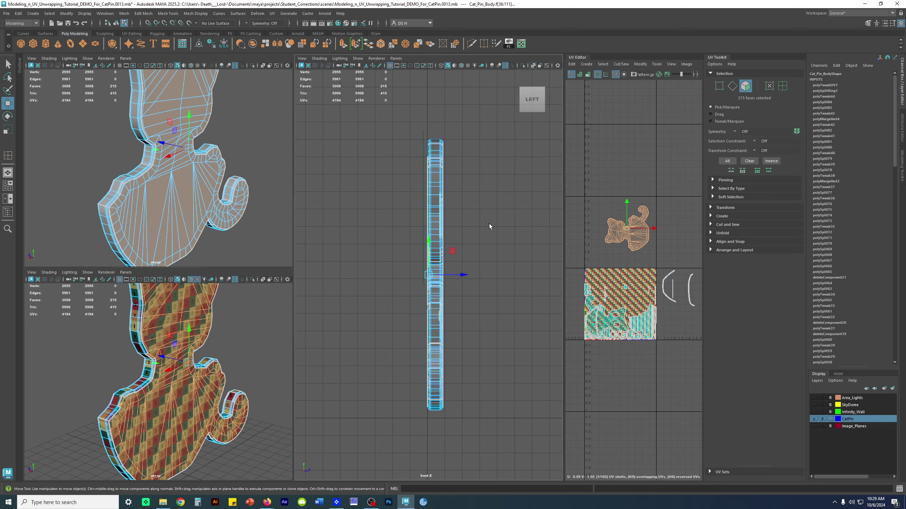
{"action": "key", "text": "4"}
- Add the faces along the body's back bevel, from the ears down to the base, to the back face selection
{"action": "scroll", "coordinate": [489, 232], "scroll_direction": "up", "scroll_amount": 8}
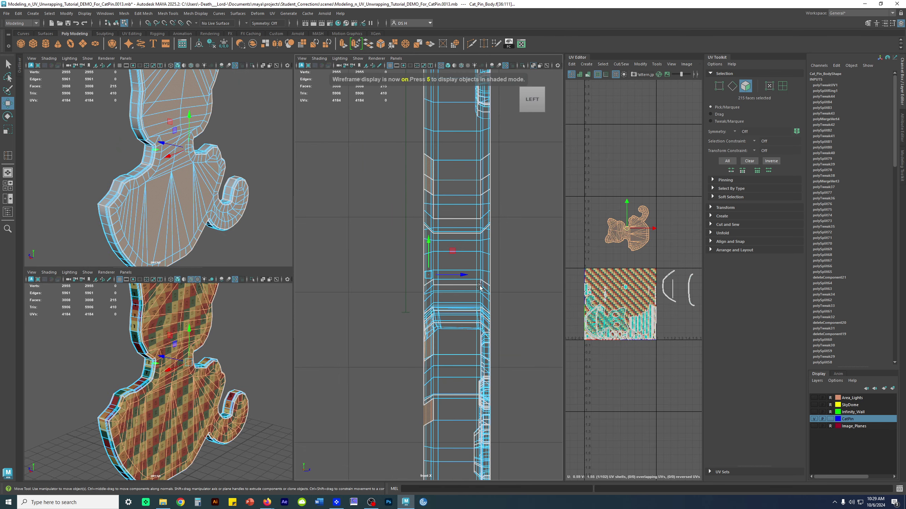
{"action": "scroll", "coordinate": [387, 173], "scroll_direction": "down", "scroll_amount": 6}
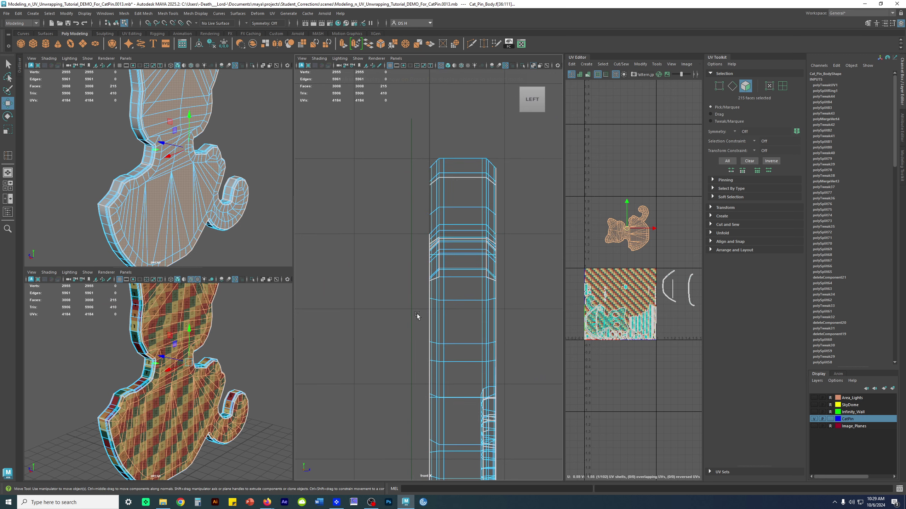
{"action": "scroll", "coordinate": [387, 174], "scroll_direction": "up", "scroll_amount": 1}
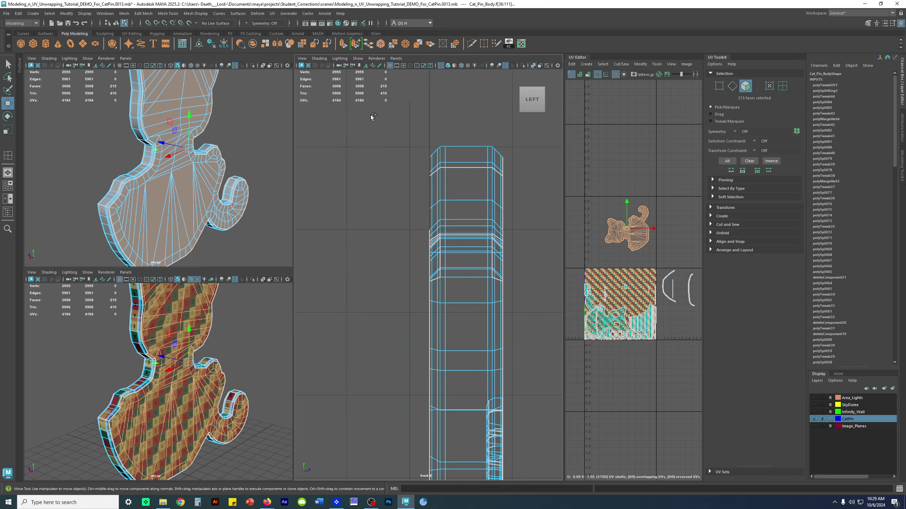
{"action": "left_click_drag", "start_coordinate": [371, 113], "coordinate": [438, 493]}
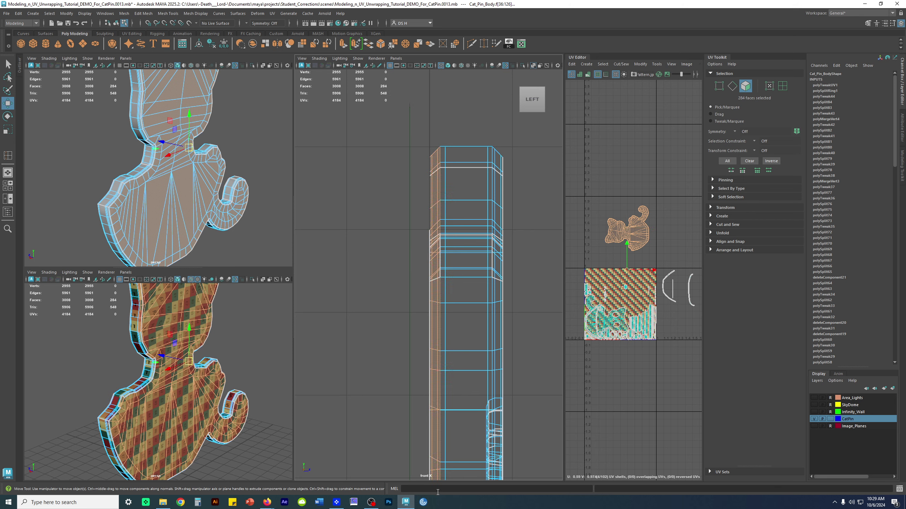
{"action": "middle_click_drag", "start_coordinate": [444, 414], "coordinate": [447, 200], "text": "alt"}
{"action": "middle_click_drag", "start_coordinate": [445, 375], "coordinate": [394, 257], "text": "alt"}
{"action": "left_click_drag", "start_coordinate": [350, 150], "coordinate": [433, 503]}
{"action": "middle_click_drag", "start_coordinate": [448, 430], "coordinate": [398, 197], "text": "alt"}
{"action": "left_click_drag", "start_coordinate": [332, 159], "coordinate": [406, 506]}
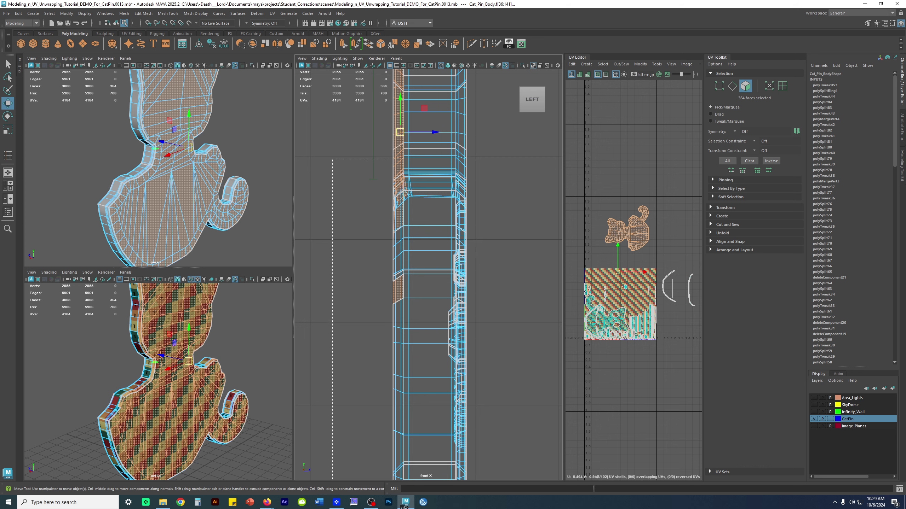
{"action": "middle_click_drag", "start_coordinate": [416, 288], "coordinate": [429, 113], "text": "alt"}
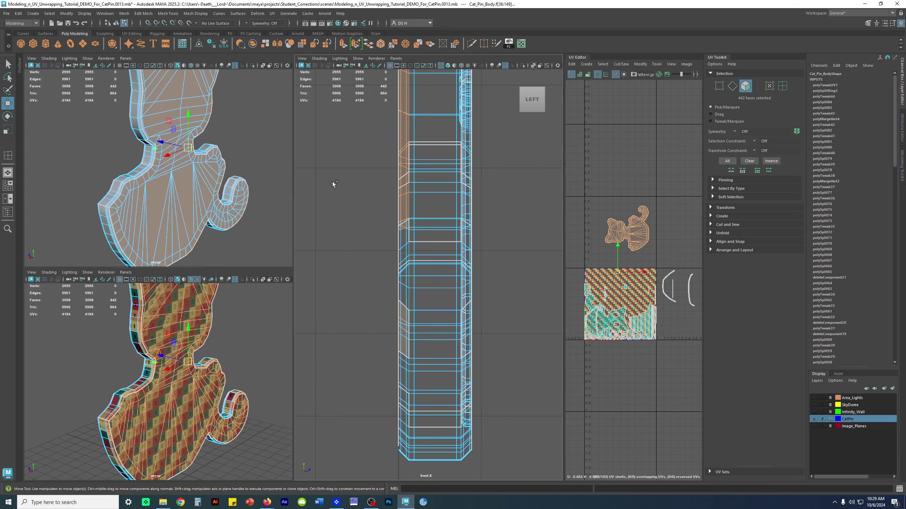
{"action": "left_click_drag", "start_coordinate": [406, 503], "coordinate": [402, 496], "text": "shift"}
- Examine the extended selection around the ears, rim and back of the body in the full perspective view
{"action": "middle_click_drag", "start_coordinate": [457, 353], "coordinate": [440, 332], "text": "alt"}
{"action": "mouse_move", "coordinate": [459, 338]}
{"action": "middle_mouse_down", "text": "alt"}
{"action": "mouse_move", "coordinate": [504, 343]}
{"action": "mouse_move", "coordinate": [444, 331]}
{"action": "middle_mouse_up", "text": "alt"}
{"action": "key", "text": "space"}
{"action": "left_click_drag", "start_coordinate": [228, 193], "coordinate": [343, 328], "text": "alt"}
{"action": "right_click_drag", "start_coordinate": [344, 327], "coordinate": [436, 318], "text": "alt"}
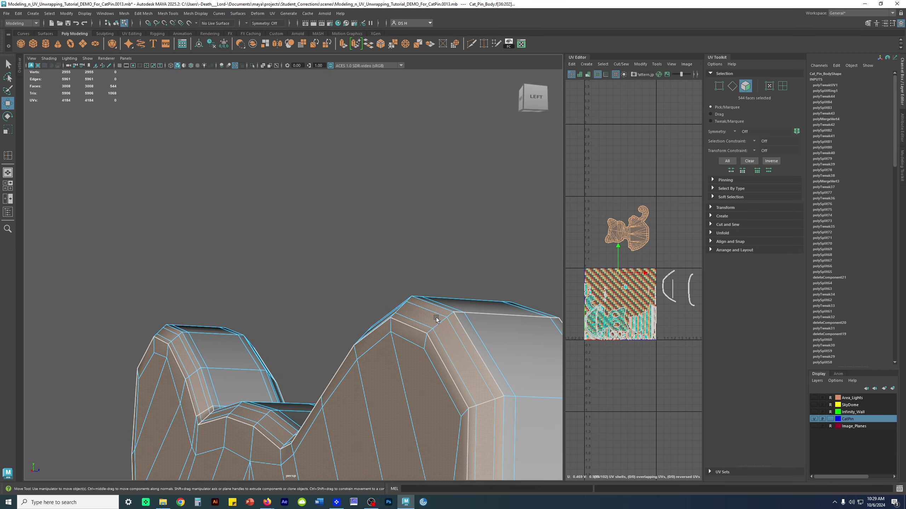
{"action": "left_click_drag", "start_coordinate": [425, 312], "coordinate": [350, 236], "text": "alt"}
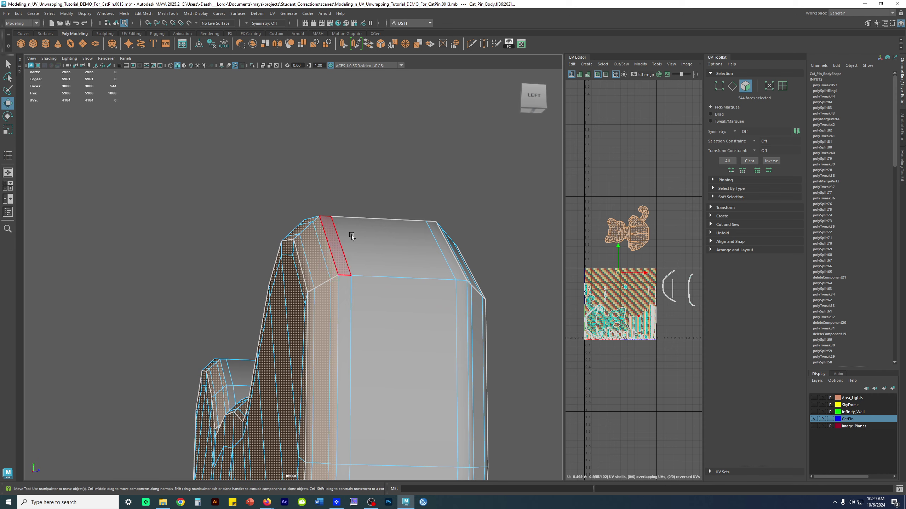
{"action": "right_click_drag", "start_coordinate": [455, 246], "coordinate": [371, 261], "text": "alt"}
{"action": "left_click_drag", "start_coordinate": [226, 273], "coordinate": [381, 285], "text": "alt"}
{"action": "right_click_drag", "start_coordinate": [381, 285], "coordinate": [216, 356], "text": "alt"}
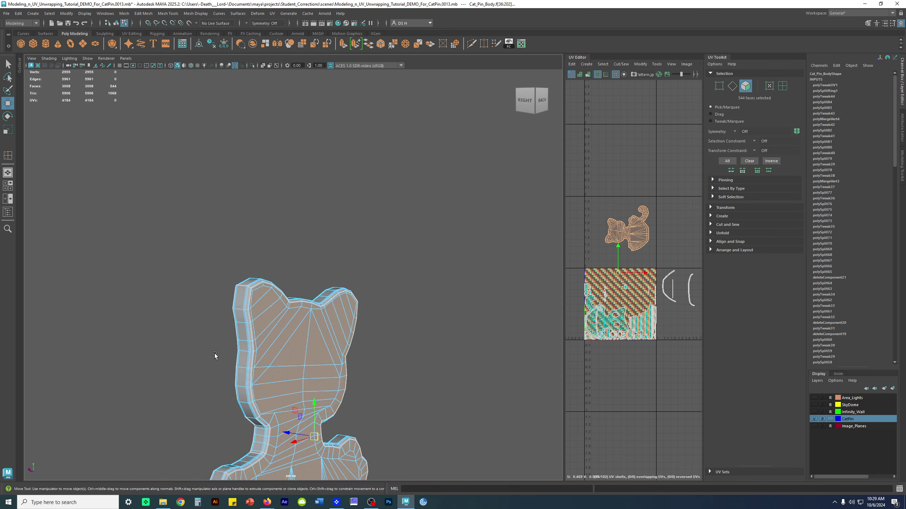
{"action": "middle_click_drag", "start_coordinate": [305, 439], "coordinate": [319, 285], "text": "alt"}
{"action": "right_click_drag", "start_coordinate": [319, 286], "coordinate": [383, 253], "text": "alt"}
{"action": "left_click_drag", "start_coordinate": [383, 253], "coordinate": [333, 305], "text": "alt"}
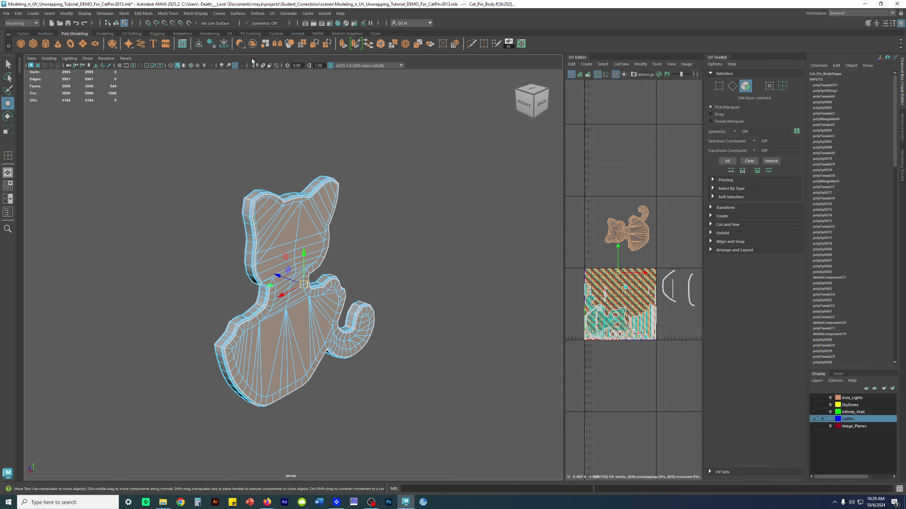
- Open the planar mapping options and set projection from the Z axis with the image width/height ratio kept
{"action": "left_click", "coordinate": [272, 13]}
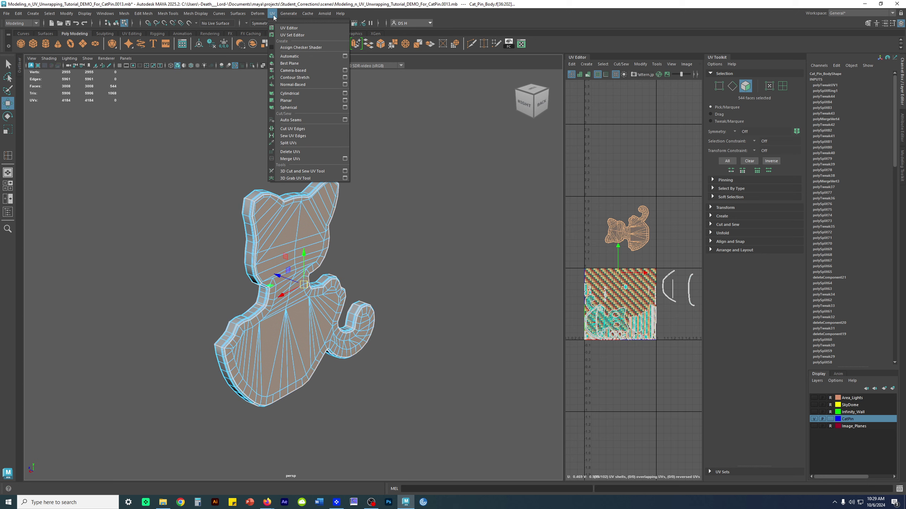
{"action": "left_click", "coordinate": [345, 101]}
{"action": "left_click_drag", "start_coordinate": [366, 171], "coordinate": [583, 147]}
{"action": "left_click_drag", "start_coordinate": [364, 219], "coordinate": [264, 280], "text": "alt"}
{"action": "scroll", "coordinate": [321, 218], "scroll_direction": "down", "scroll_amount": 3}
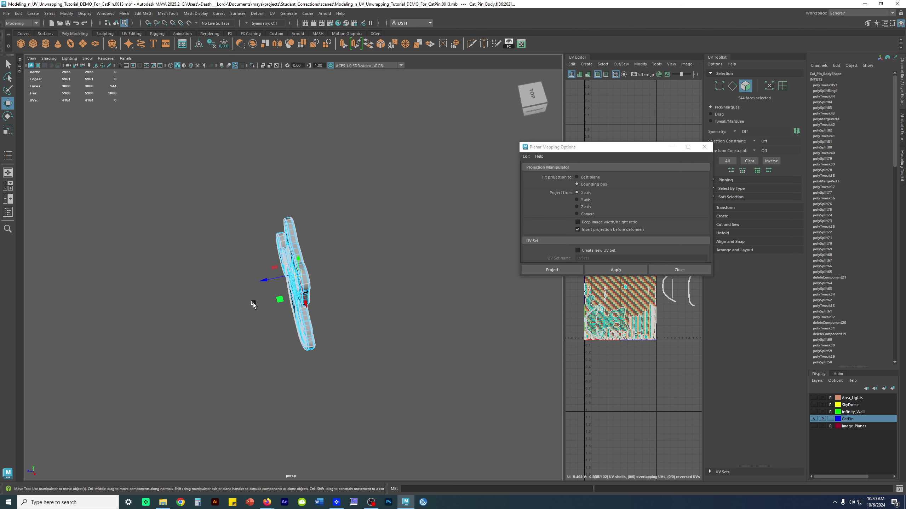
{"action": "left_click_drag", "start_coordinate": [278, 284], "coordinate": [429, 322], "text": "alt"}
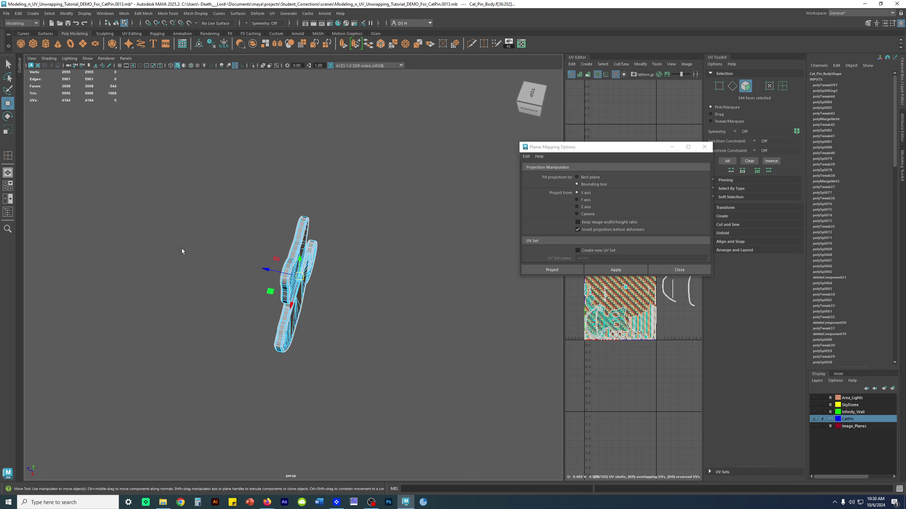
{"action": "left_click", "coordinate": [583, 207]}
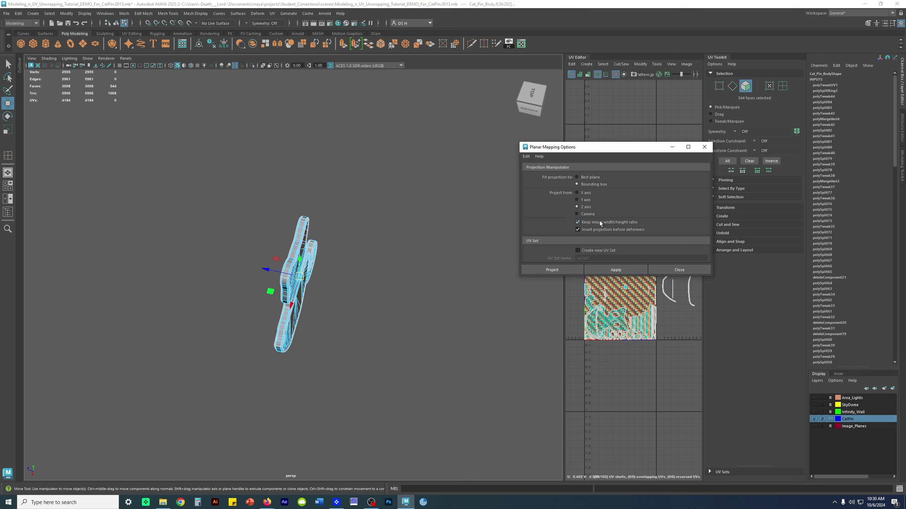
{"action": "left_click_drag", "start_coordinate": [528, 142], "coordinate": [529, 104]}
{"action": "left_click_drag", "start_coordinate": [618, 113], "coordinate": [529, 94]}
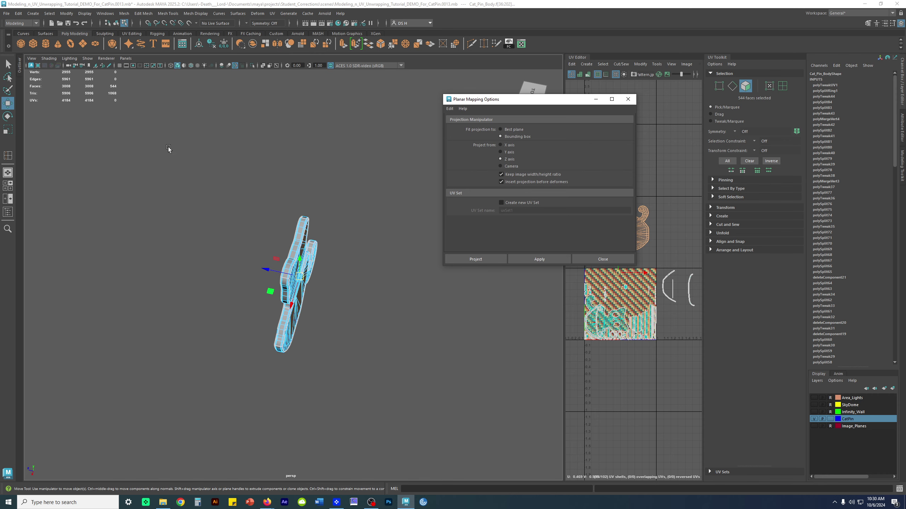
- Apply the planar projection to the selected back faces and close the mapping options
{"action": "key", "text": "f"}
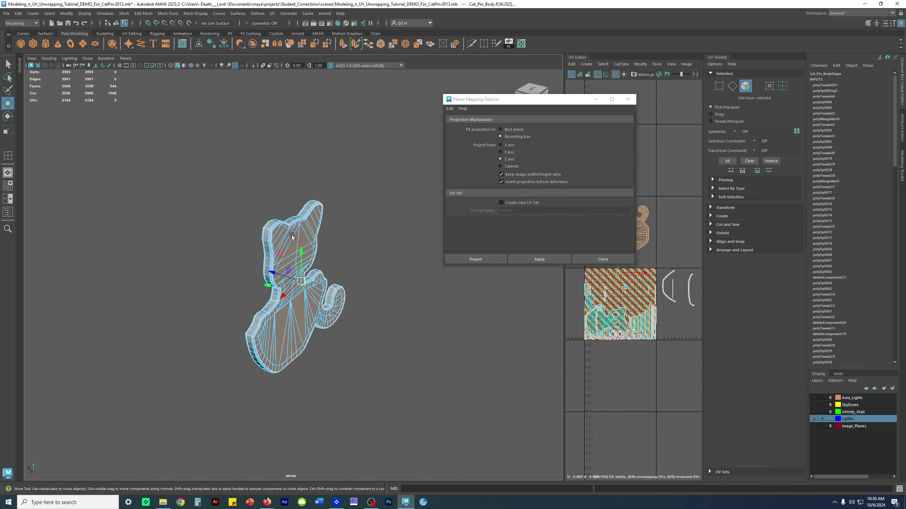
{"action": "key", "text": "f"}
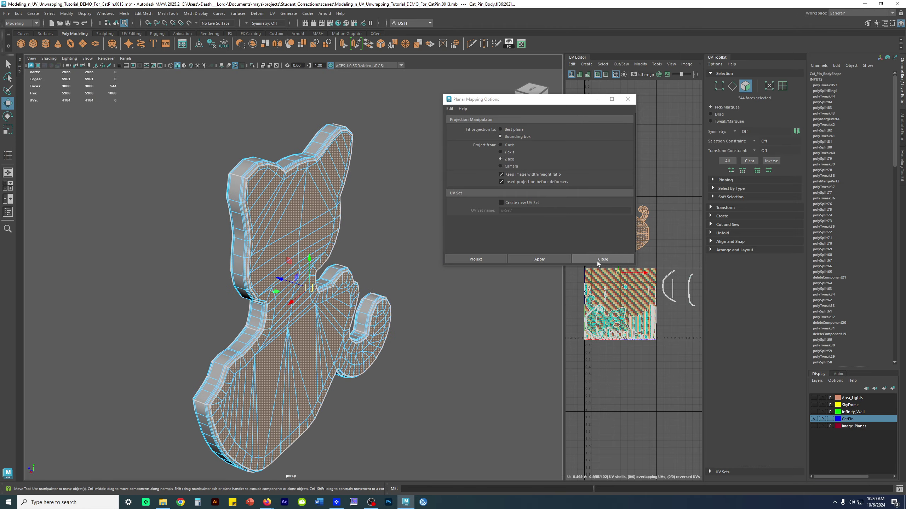
{"action": "left_click", "coordinate": [550, 259]}
{"action": "left_click", "coordinate": [585, 259]}
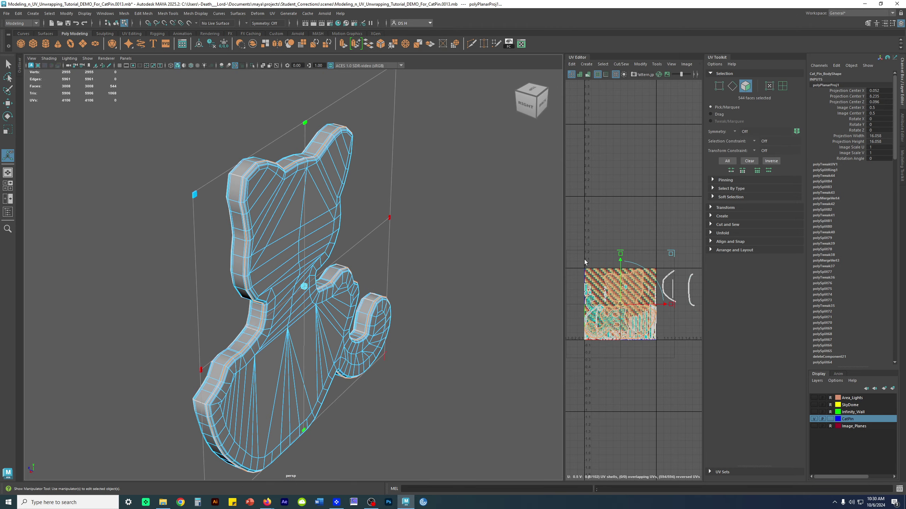
- Move the newly projected back shell out of the texture tile, beyond the two curved strip shells, and clear the selection
{"action": "left_click_drag", "start_coordinate": [563, 245], "coordinate": [404, 246]}
{"action": "scroll", "coordinate": [461, 295], "scroll_direction": "down", "scroll_amount": 3}
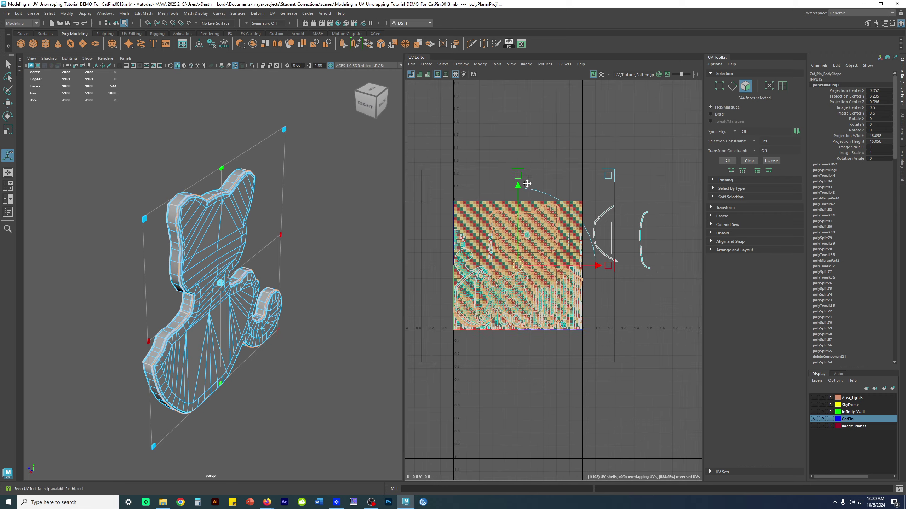
{"action": "left_click_drag", "start_coordinate": [464, 287], "coordinate": [651, 268]}
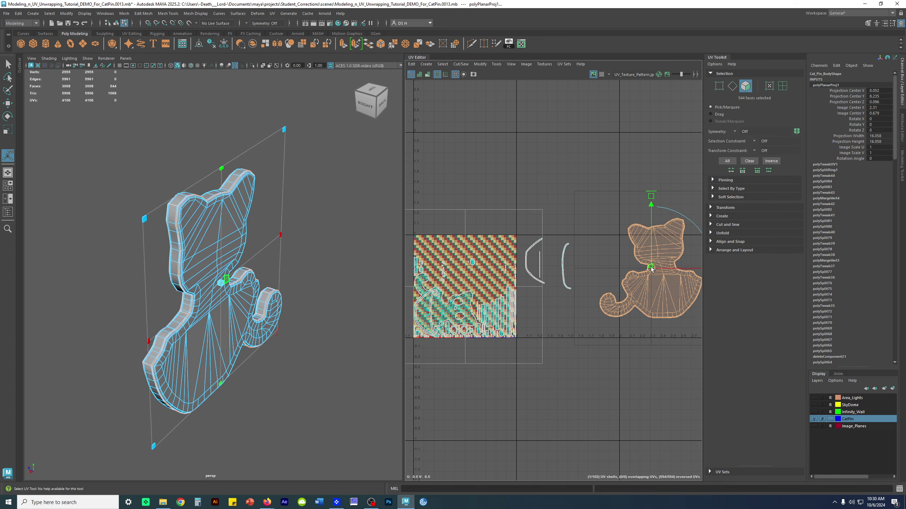
{"action": "middle_click_drag", "start_coordinate": [655, 268], "coordinate": [578, 255], "text": "alt"}
{"action": "left_click", "coordinate": [582, 352]}
- Examine the projected back shell's faces and border in the UV layout around the body, tail, neck and head
{"action": "scroll", "coordinate": [573, 263], "scroll_direction": "up", "scroll_amount": 5}
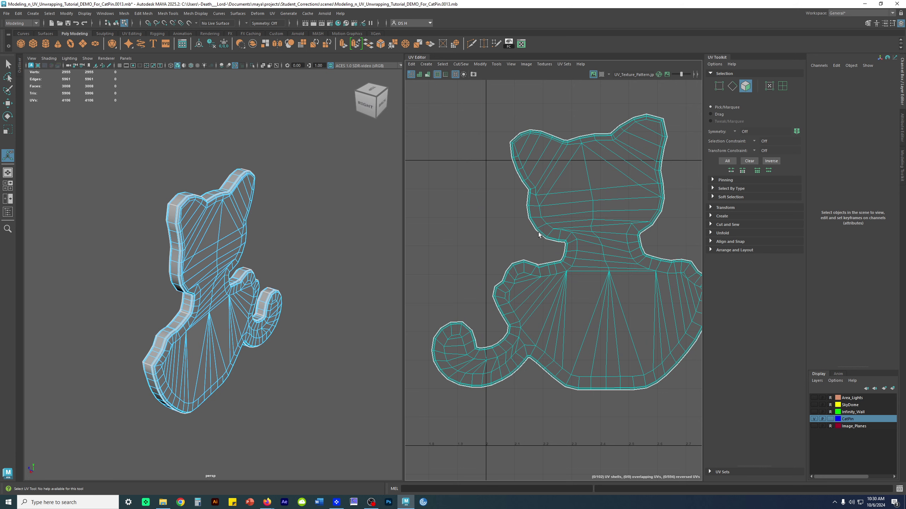
{"action": "middle_click_drag", "start_coordinate": [583, 279], "coordinate": [554, 199], "text": "alt"}
{"action": "left_click", "coordinate": [551, 227]}
{"action": "left_click", "coordinate": [601, 237]}
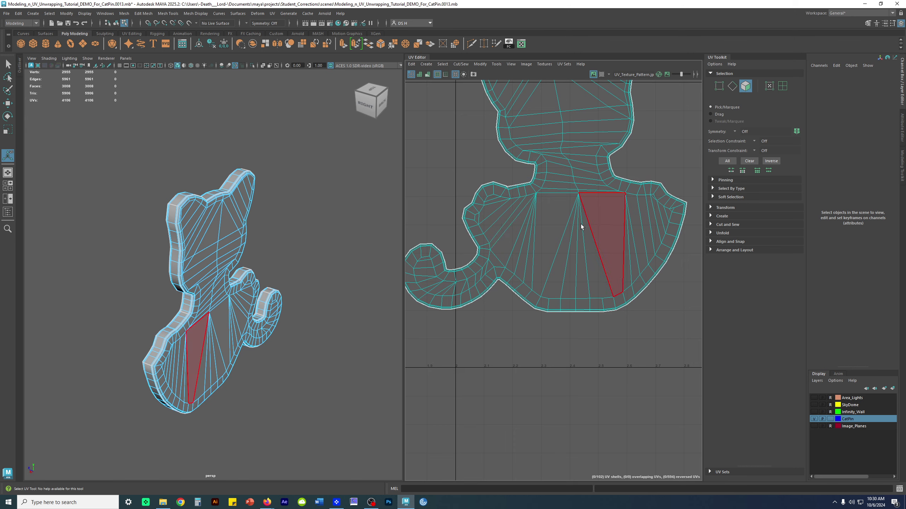
{"action": "left_click", "coordinate": [497, 213]}
{"action": "right_click_drag", "start_coordinate": [496, 213], "coordinate": [647, 245], "text": "alt"}
{"action": "middle_click_drag", "start_coordinate": [542, 217], "coordinate": [456, 183], "text": "alt"}
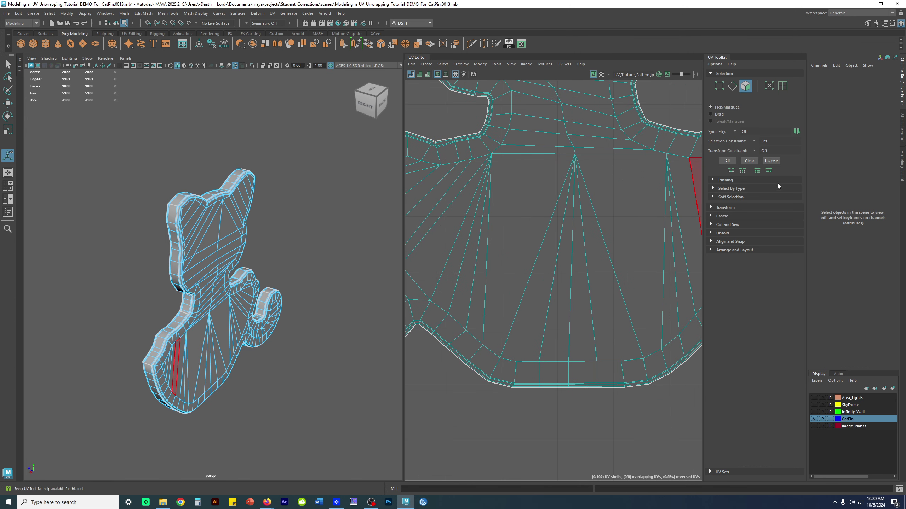
{"action": "right_click_drag", "start_coordinate": [633, 241], "coordinate": [538, 230], "text": "alt"}
{"action": "left_click", "coordinate": [536, 178]}
{"action": "left_click", "coordinate": [549, 183]}
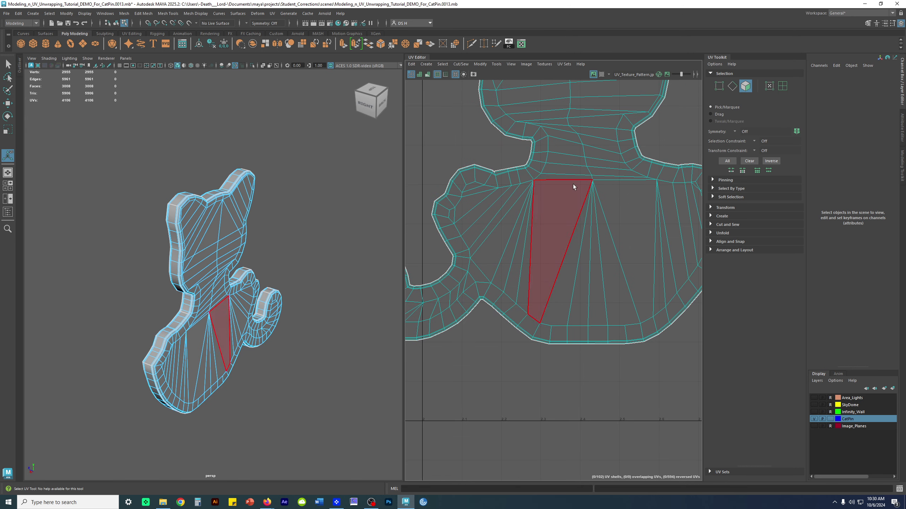
{"action": "middle_click_drag", "start_coordinate": [598, 150], "coordinate": [605, 256], "text": "alt"}
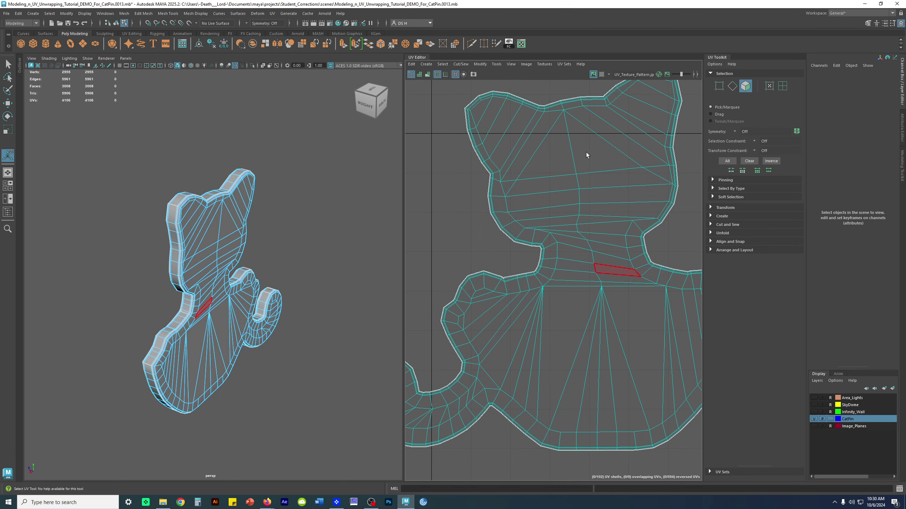
- Select the cat body's front face as a whole UV shell inside the texture tile
{"action": "left_click_drag", "start_coordinate": [256, 259], "coordinate": [321, 246], "text": "alt"}
{"action": "right_click_drag", "start_coordinate": [542, 257], "coordinate": [418, 249], "text": "alt"}
{"action": "middle_click_drag", "start_coordinate": [483, 241], "coordinate": [627, 230], "text": "alt"}
{"action": "right_click_drag", "start_coordinate": [627, 230], "coordinate": [571, 236], "text": "alt"}
{"action": "middle_click_drag", "start_coordinate": [489, 243], "coordinate": [654, 245], "text": "alt"}
{"action": "middle_click_drag", "start_coordinate": [594, 258], "coordinate": [720, 180], "text": "alt"}
{"action": "left_click_drag", "start_coordinate": [285, 252], "coordinate": [300, 254], "text": "alt"}
{"action": "scroll", "coordinate": [304, 256], "scroll_direction": "up", "scroll_amount": 3}
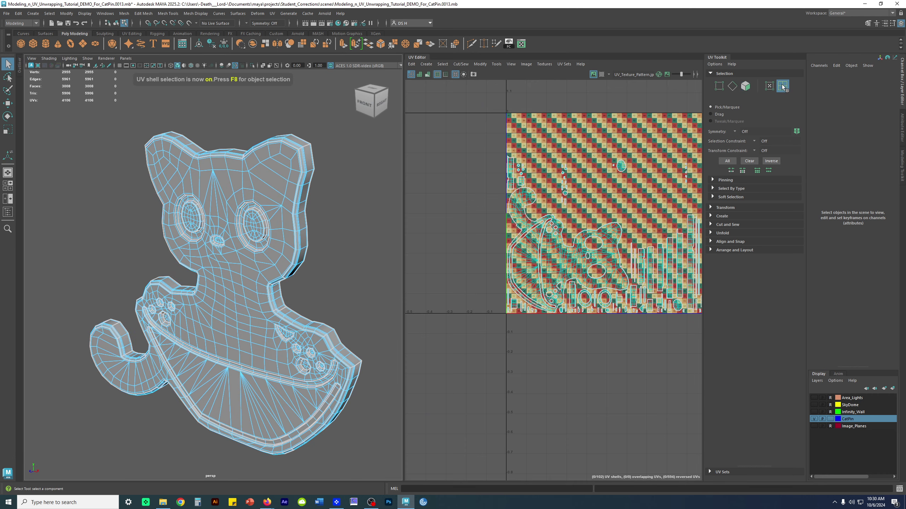
{"action": "left_click", "coordinate": [555, 236]}
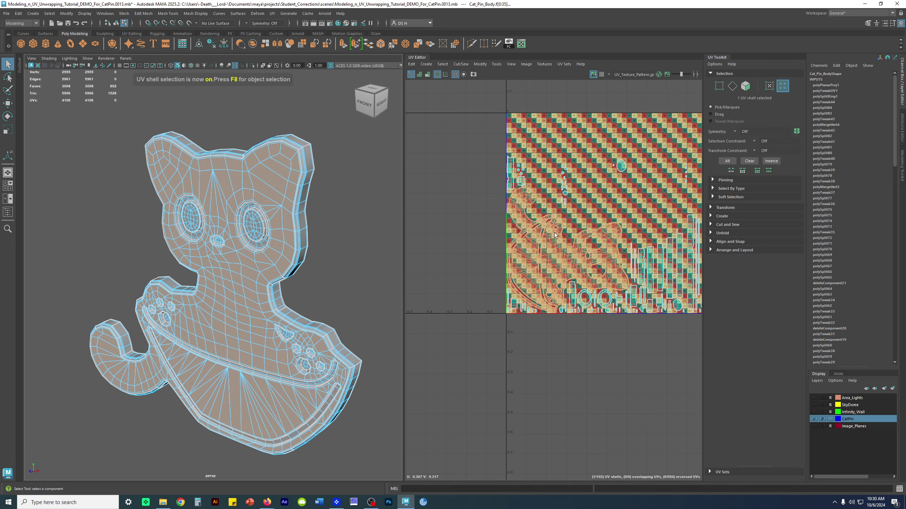
- Examine the selected front shell's border on the model around the ears, the arm and the paw-print recesses
{"action": "scroll", "coordinate": [228, 209], "scroll_direction": "up", "scroll_amount": 10}
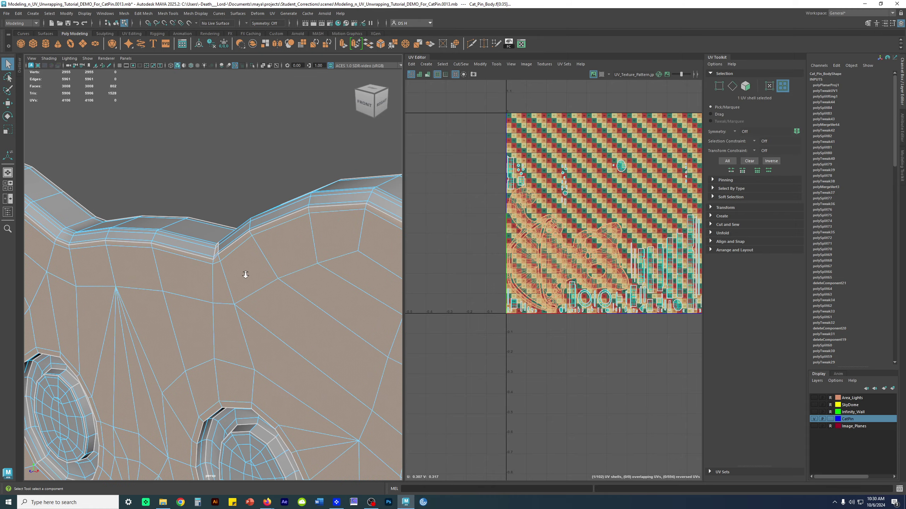
{"action": "middle_click_drag", "start_coordinate": [213, 315], "coordinate": [201, 262], "text": "alt"}
{"action": "left_click_drag", "start_coordinate": [201, 262], "coordinate": [252, 195], "text": "alt"}
{"action": "middle_click_drag", "start_coordinate": [252, 195], "coordinate": [386, 270], "text": "alt"}
{"action": "scroll", "coordinate": [181, 353], "scroll_direction": "up", "scroll_amount": 6}
{"action": "middle_click_drag", "start_coordinate": [292, 263], "coordinate": [228, 235], "text": "alt"}
{"action": "right_click_drag", "start_coordinate": [230, 269], "coordinate": [119, 333], "text": "alt"}
{"action": "middle_click_drag", "start_coordinate": [250, 378], "coordinate": [229, 250], "text": "alt"}
{"action": "scroll", "coordinate": [229, 250], "scroll_direction": "down", "scroll_amount": 5}
{"action": "scroll", "coordinate": [204, 281], "scroll_direction": "up", "scroll_amount": 5}
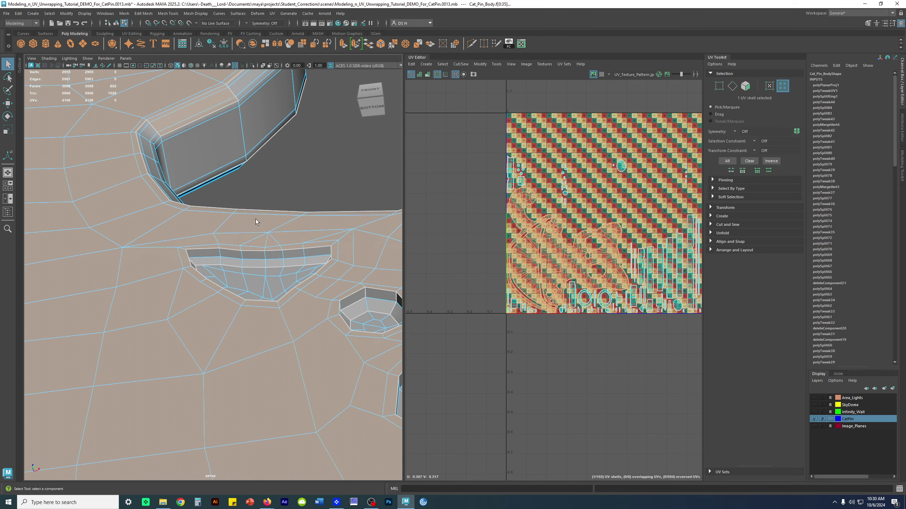
{"action": "left_click_drag", "start_coordinate": [259, 299], "coordinate": [202, 273], "text": "alt"}
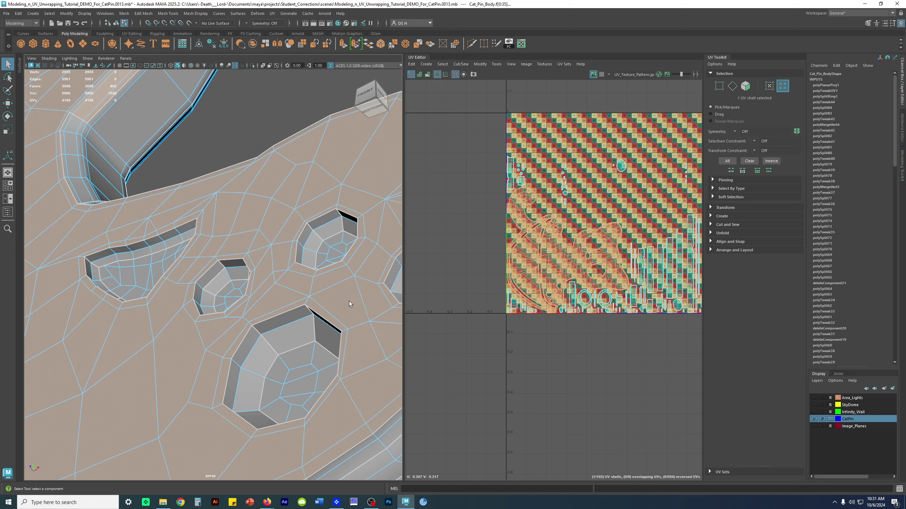
{"action": "scroll", "coordinate": [562, 256], "scroll_direction": "down", "scroll_amount": 2}
{"action": "right_click_drag", "start_coordinate": [199, 243], "coordinate": [71, 214], "text": "alt"}
{"action": "left_click_drag", "start_coordinate": [107, 214], "coordinate": [218, 268], "text": "alt"}
- Move the front shell out of the texture tile, below the curved strip shells, and rotate it upright
{"action": "key", "text": "w"}
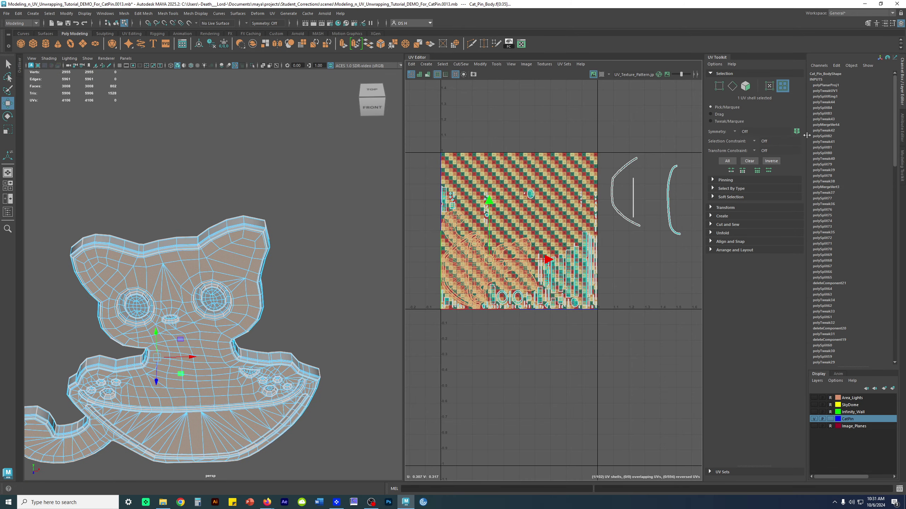
{"action": "scroll", "coordinate": [563, 309], "scroll_direction": "down", "scroll_amount": 2}
{"action": "left_click_drag", "start_coordinate": [505, 266], "coordinate": [624, 365]}
{"action": "middle_click_drag", "start_coordinate": [620, 346], "coordinate": [523, 279], "text": "alt"}
{"action": "key", "text": "e"}
{"action": "left_click_drag", "start_coordinate": [543, 350], "coordinate": [580, 285]}
{"action": "key", "text": "w"}
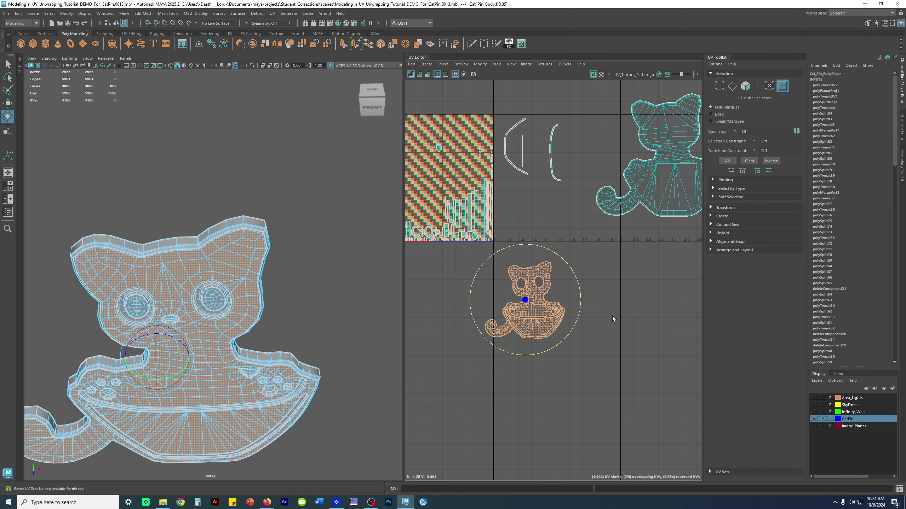
- Widen the modelling view, collapse the channel sidebar and save the scene as an incremental version
{"action": "key", "text": "f"}
{"action": "left_click_drag", "start_coordinate": [303, 314], "coordinate": [345, 294], "text": "alt"}
{"action": "scroll", "coordinate": [344, 293], "scroll_direction": "up", "scroll_amount": 4}
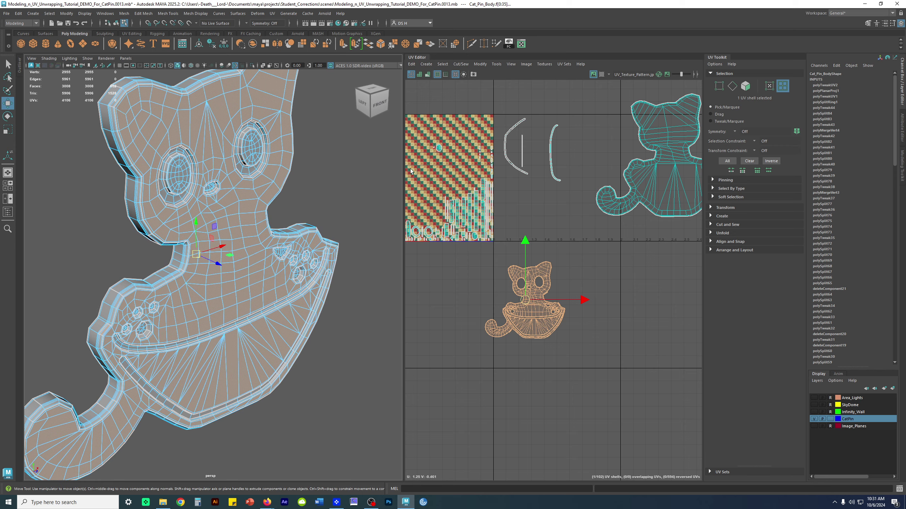
{"action": "left_click_drag", "start_coordinate": [403, 154], "coordinate": [485, 161]}
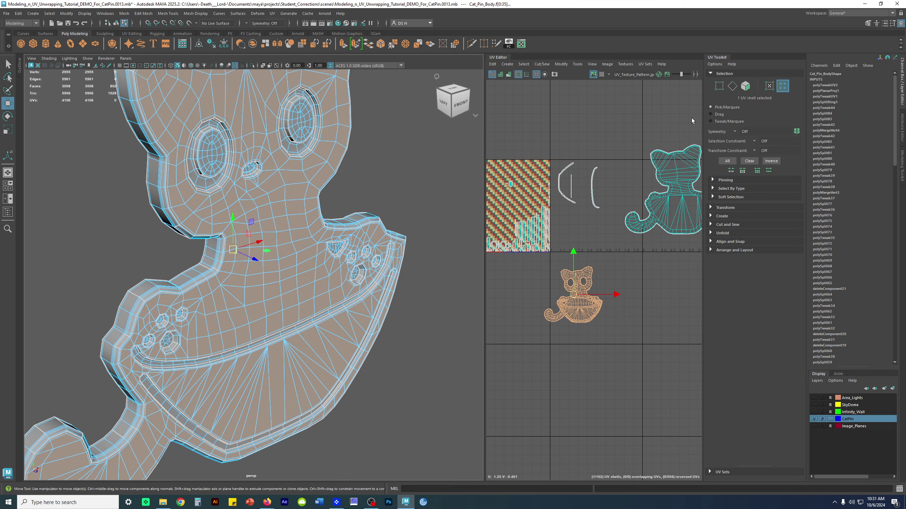
{"action": "left_click", "coordinate": [902, 77]}
{"action": "scroll", "coordinate": [405, 224], "scroll_direction": "down", "scroll_amount": 3}
{"action": "key", "text": "ctrl+alt+s"}
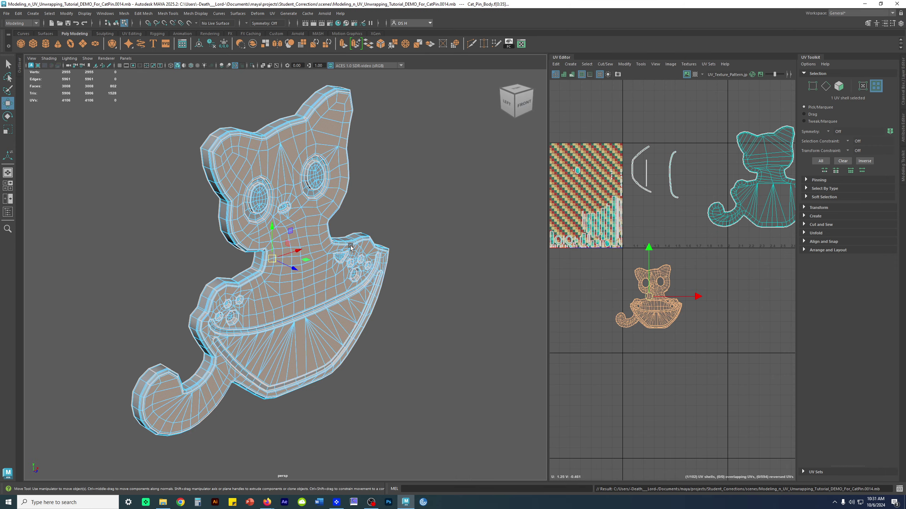
- Turn on shaded UV shell display for inspecting the side wall near the shoulder, with UV shell selection active
{"action": "left_click_drag", "start_coordinate": [351, 249], "coordinate": [249, 257], "text": "alt"}
{"action": "right_click_drag", "start_coordinate": [249, 257], "coordinate": [437, 307], "text": "alt"}
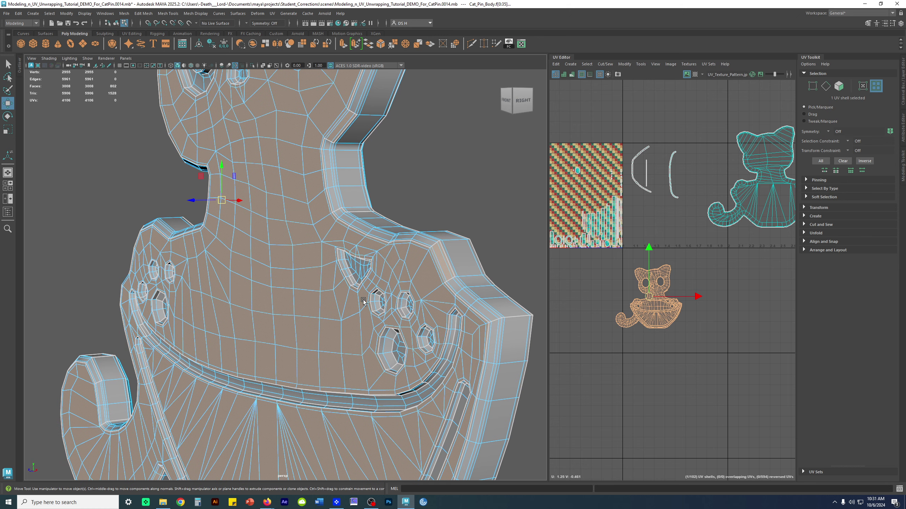
{"action": "scroll", "coordinate": [406, 307], "scroll_direction": "up", "scroll_amount": 3}
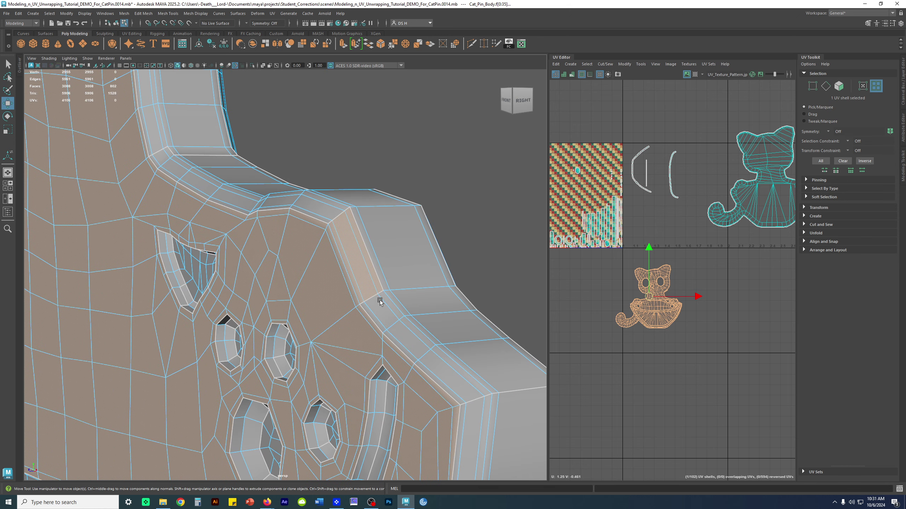
{"action": "right_click_drag", "start_coordinate": [588, 238], "coordinate": [716, 260], "text": "alt"}
{"action": "middle_click_drag", "start_coordinate": [629, 169], "coordinate": [656, 197], "text": "alt"}
{"action": "right_click_drag", "start_coordinate": [655, 197], "coordinate": [746, 243], "text": "alt"}
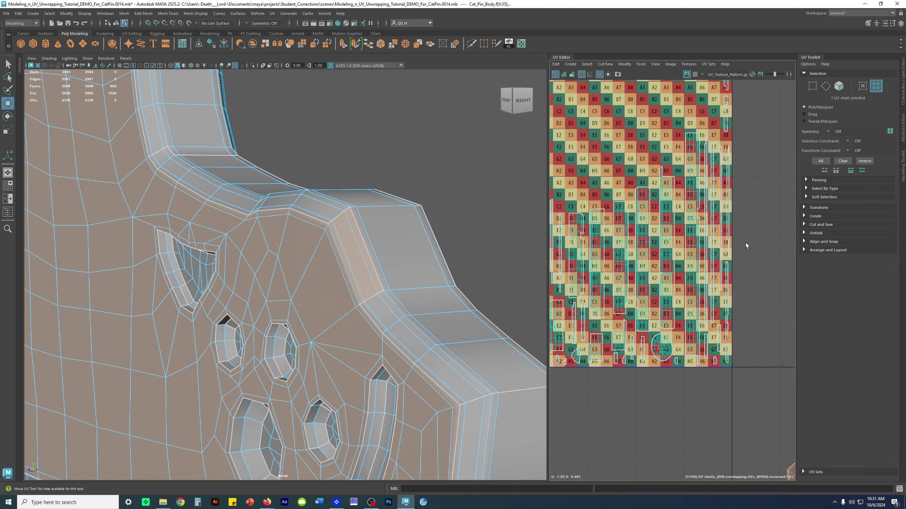
{"action": "left_click", "coordinate": [564, 75]}
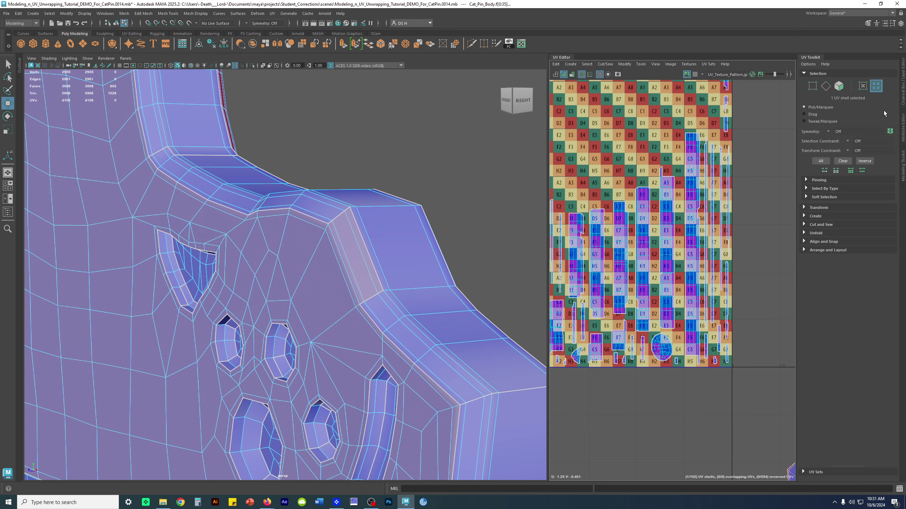
{"action": "left_click", "coordinate": [879, 89]}
- Compare the side wall's strips around the neck and shoulder with their UV shells in the texture tile, and clear the selection
{"action": "right_click_drag", "start_coordinate": [429, 250], "coordinate": [390, 227], "text": "alt"}
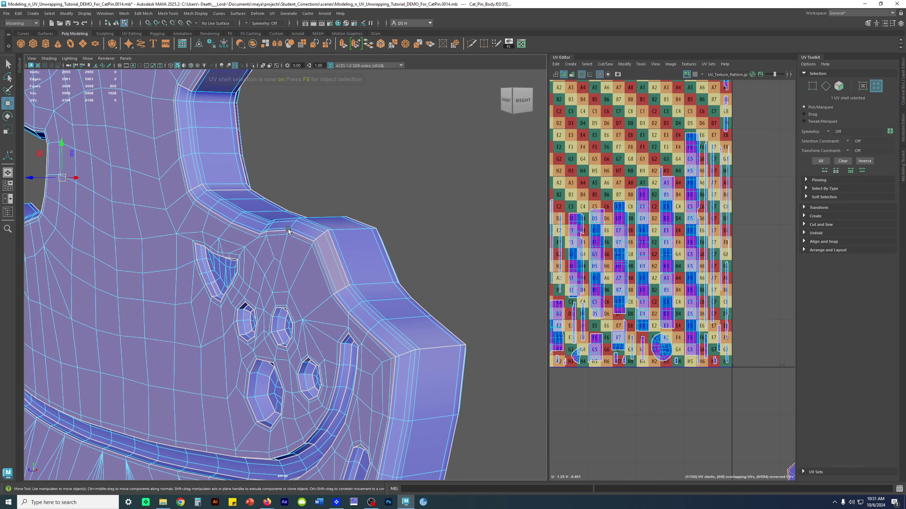
{"action": "right_click_drag", "start_coordinate": [340, 245], "coordinate": [297, 222], "text": "alt"}
{"action": "left_click_drag", "start_coordinate": [297, 222], "coordinate": [312, 233], "text": "alt"}
{"action": "right_click_drag", "start_coordinate": [313, 232], "coordinate": [350, 254], "text": "alt"}
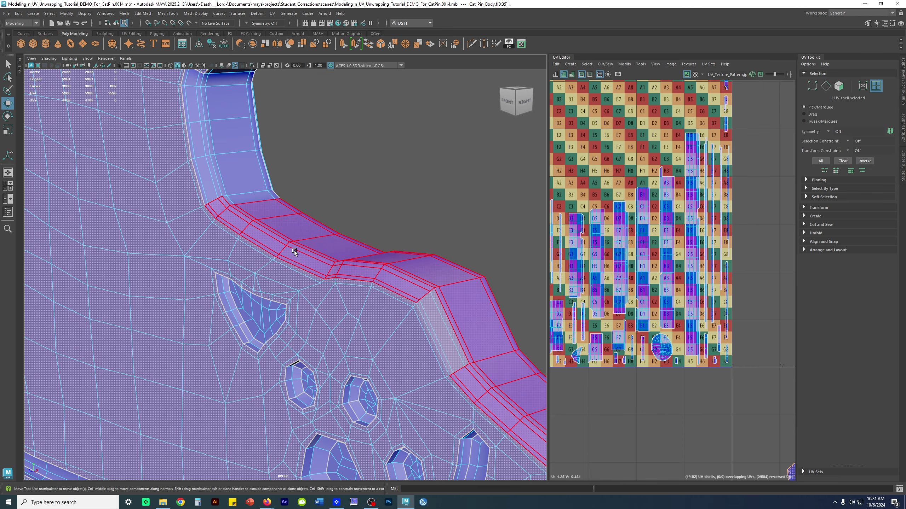
{"action": "right_click_drag", "start_coordinate": [628, 276], "coordinate": [577, 257], "text": "alt"}
{"action": "middle_click_drag", "start_coordinate": [577, 257], "coordinate": [706, 288], "text": "alt"}
{"action": "scroll", "coordinate": [706, 289], "scroll_direction": "down", "scroll_amount": 4}
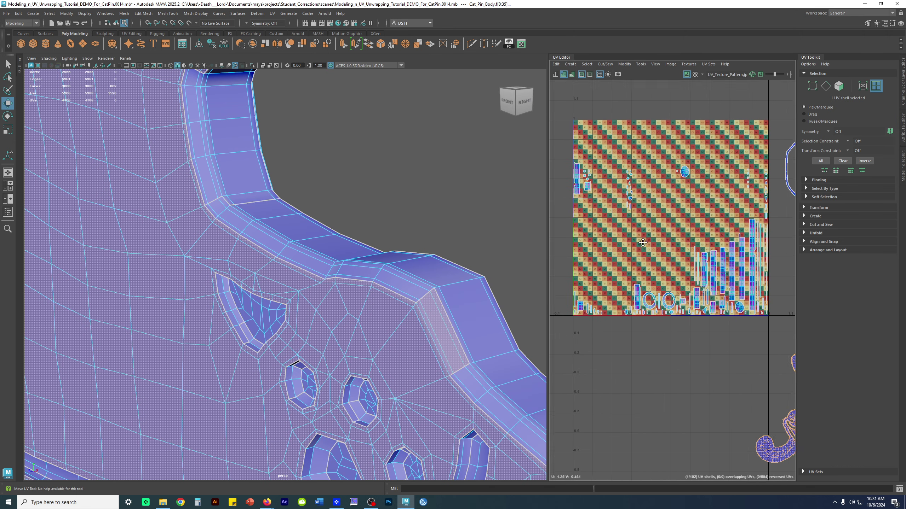
{"action": "right_click_drag", "start_coordinate": [445, 231], "coordinate": [424, 231], "text": "alt"}
{"action": "middle_click_drag", "start_coordinate": [425, 231], "coordinate": [365, 231], "text": "alt"}
{"action": "middle_click_drag", "start_coordinate": [601, 234], "coordinate": [676, 263], "text": "alt"}
{"action": "left_click_drag", "start_coordinate": [361, 274], "coordinate": [317, 287], "text": "alt"}
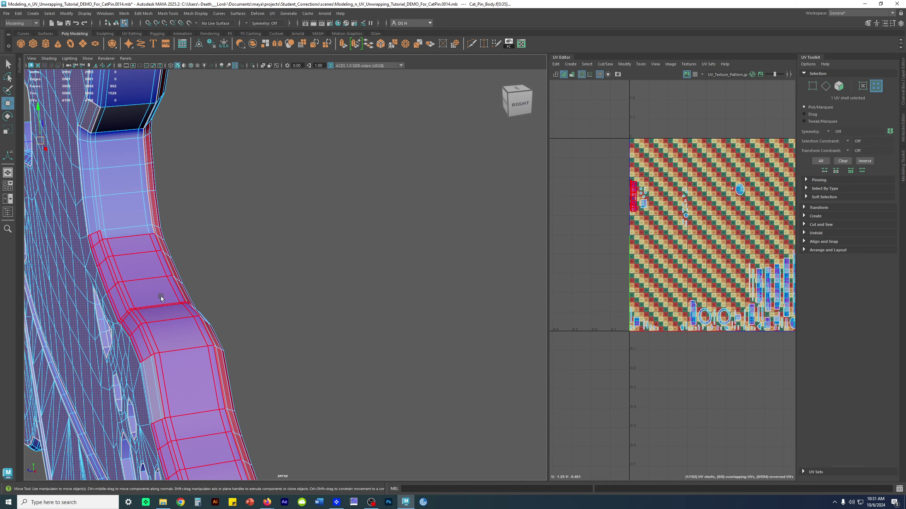
{"action": "right_click_drag", "start_coordinate": [599, 170], "coordinate": [710, 200], "text": "alt"}
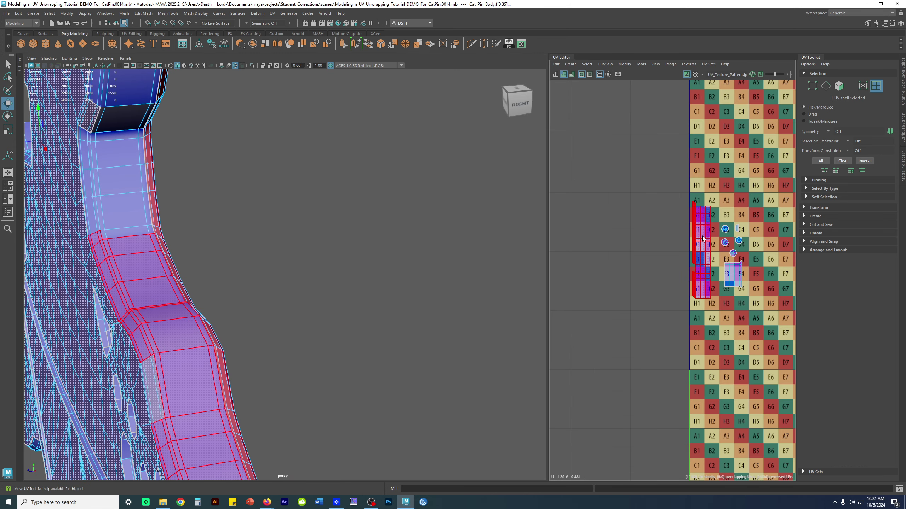
{"action": "middle_click_drag", "start_coordinate": [327, 250], "coordinate": [365, 263], "text": "alt"}
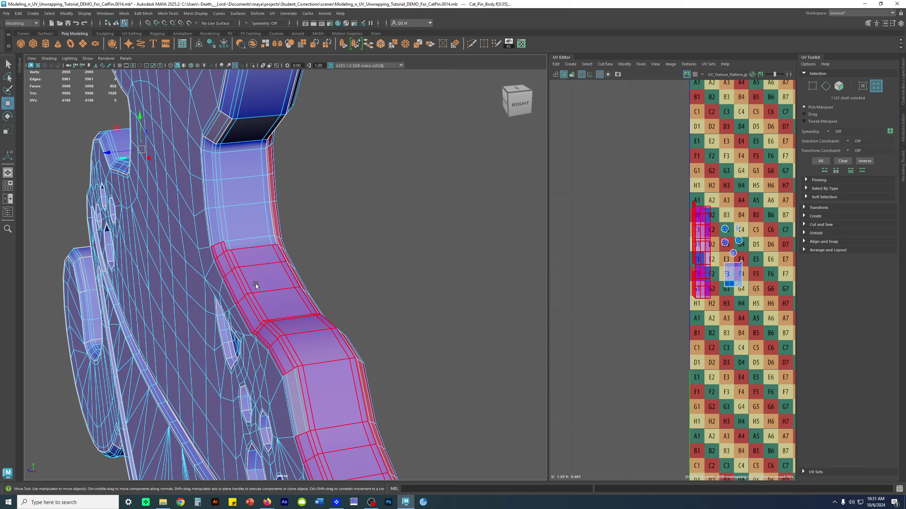
{"action": "scroll", "coordinate": [370, 302], "scroll_direction": "down", "scroll_amount": 4}
{"action": "left_click_drag", "start_coordinate": [369, 301], "coordinate": [368, 229], "text": "alt"}
{"action": "left_click", "coordinate": [368, 229]}
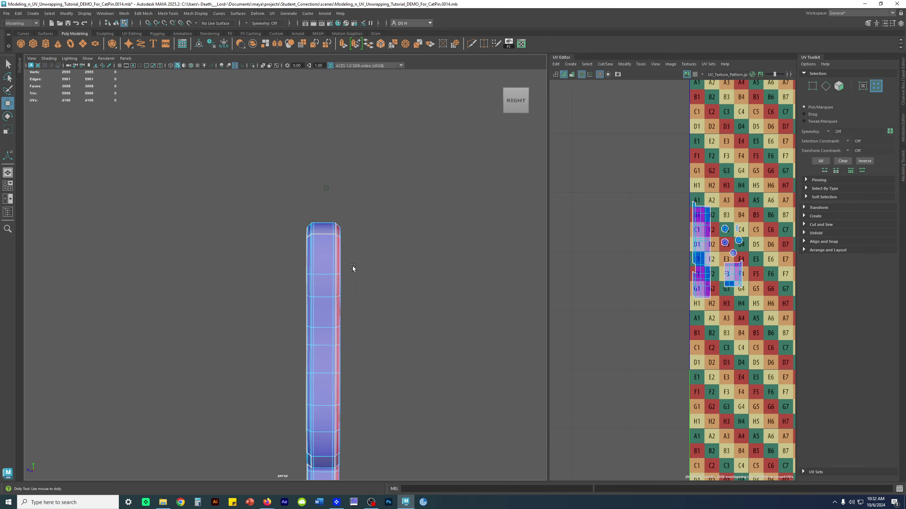
- Switch the cat body to face selection mode, ready for picking the side wall, and widen the modelling view
{"action": "scroll", "coordinate": [353, 266], "scroll_direction": "up", "scroll_amount": 5}
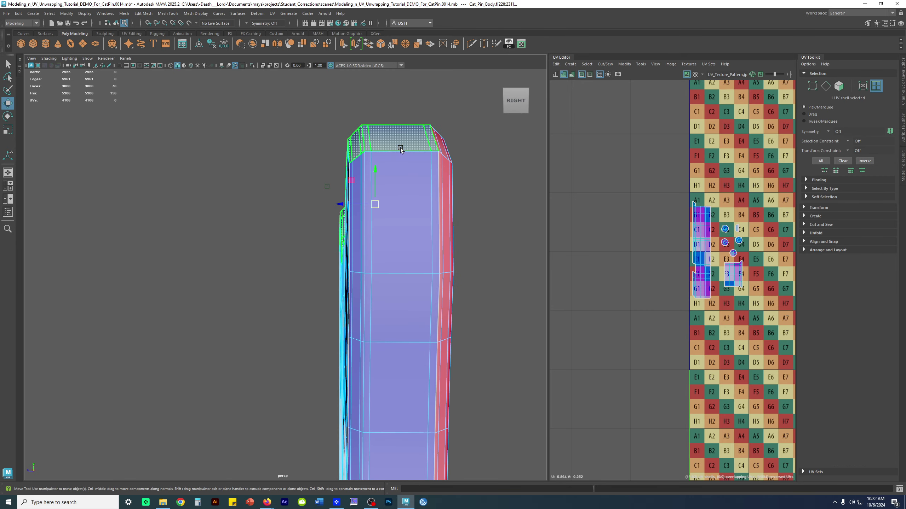
{"action": "right_click_drag", "start_coordinate": [418, 137], "coordinate": [420, 172]}
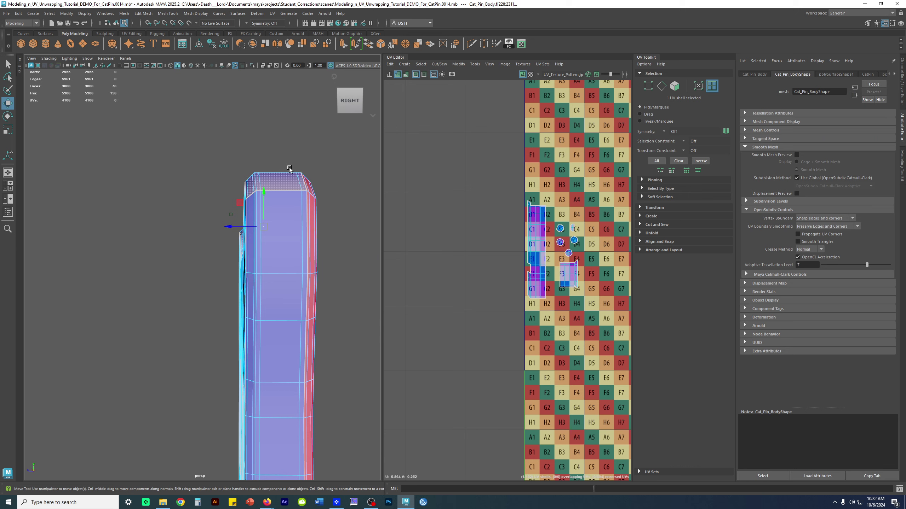
{"action": "right_click", "coordinate": [281, 178]}
{"action": "right_click_drag", "start_coordinate": [283, 195], "coordinate": [283, 197]}
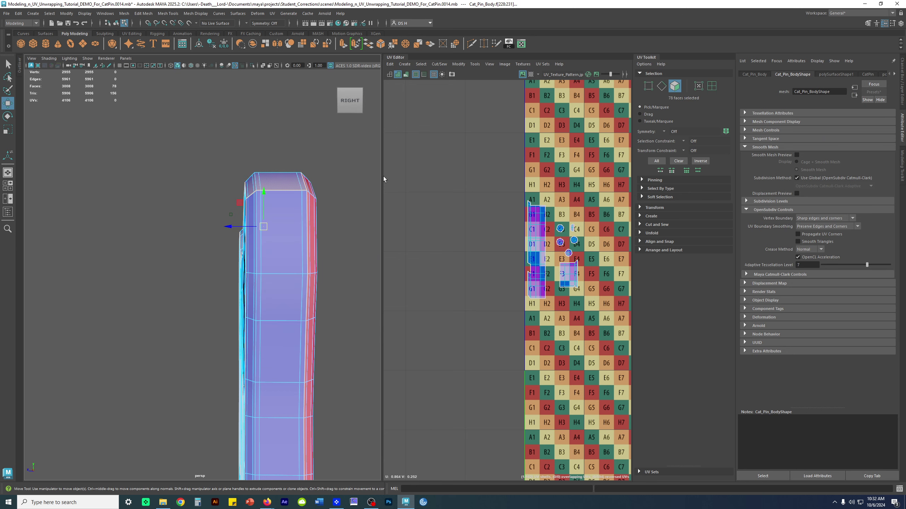
{"action": "left_click_drag", "start_coordinate": [384, 177], "coordinate": [371, 213]}
{"action": "left_click", "coordinate": [407, 215]}
{"action": "left_click", "coordinate": [387, 267]}
- Select the central band of side wall faces along the head's edge
{"action": "scroll", "coordinate": [427, 325], "scroll_direction": "down", "scroll_amount": 5}
{"action": "middle_click_drag", "start_coordinate": [323, 321], "coordinate": [330, 123], "text": "alt"}
{"action": "middle_click_drag", "start_coordinate": [332, 418], "coordinate": [334, 224], "text": "alt"}
{"action": "double_click", "coordinate": [321, 284], "text": "shift"}
{"action": "middle_click_drag", "start_coordinate": [353, 180], "coordinate": [367, 384], "text": "alt"}
{"action": "right_click_drag", "start_coordinate": [367, 249], "coordinate": [441, 228], "text": "alt"}
{"action": "middle_click_drag", "start_coordinate": [417, 155], "coordinate": [312, 342], "text": "alt"}
{"action": "right_click_drag", "start_coordinate": [311, 341], "coordinate": [398, 217], "text": "alt"}
{"action": "right_click_drag", "start_coordinate": [404, 285], "coordinate": [319, 299], "text": "alt"}
{"action": "scroll", "coordinate": [364, 330], "scroll_direction": "down", "scroll_amount": 3}
- Turn off the shaded UV shell display and extend the central band selection along the arm's side wall
{"action": "key", "text": "5"}
{"action": "middle_click_drag", "start_coordinate": [359, 354], "coordinate": [352, 196], "text": "alt"}
{"action": "left_click_drag", "start_coordinate": [346, 249], "coordinate": [345, 235], "text": "alt"}
{"action": "middle_click_drag", "start_coordinate": [338, 357], "coordinate": [343, 192], "text": "alt"}
{"action": "left_click", "coordinate": [481, 74]}
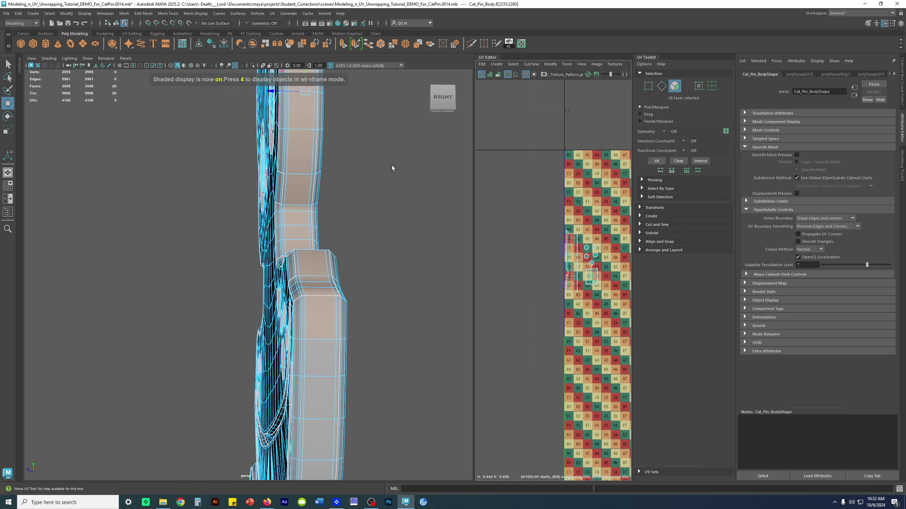
{"action": "left_click_drag", "start_coordinate": [298, 285], "coordinate": [371, 156], "text": "alt"}
{"action": "double_click", "coordinate": [333, 458], "text": "shift"}
{"action": "left_click_drag", "start_coordinate": [334, 456], "coordinate": [272, 204], "text": "alt"}
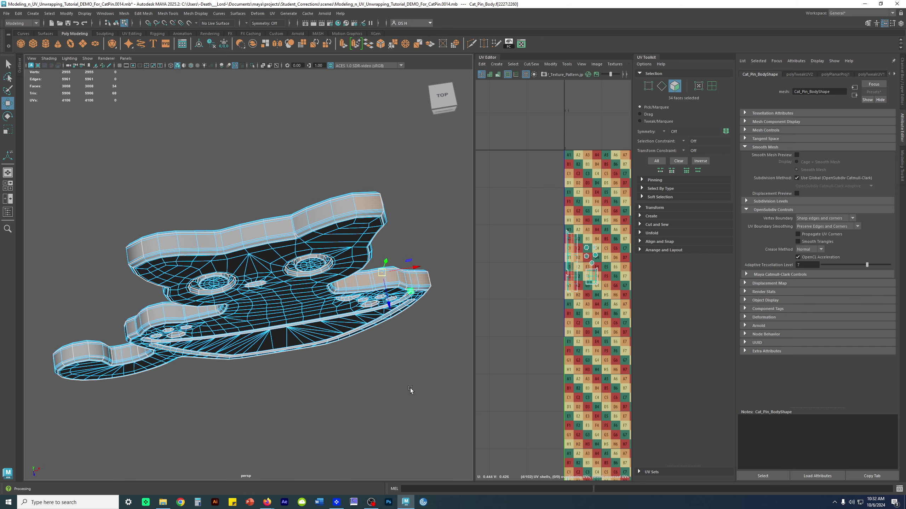
- Add more central-band faces along the side wall to the selection in the orthographic side view
{"action": "left_click_drag", "start_coordinate": [389, 348], "coordinate": [343, 342], "text": "alt"}
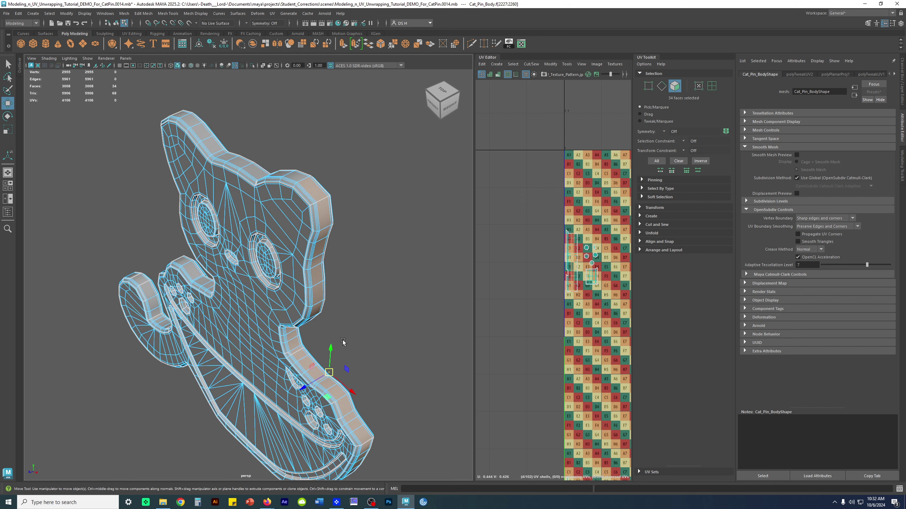
{"action": "key", "text": "space"}
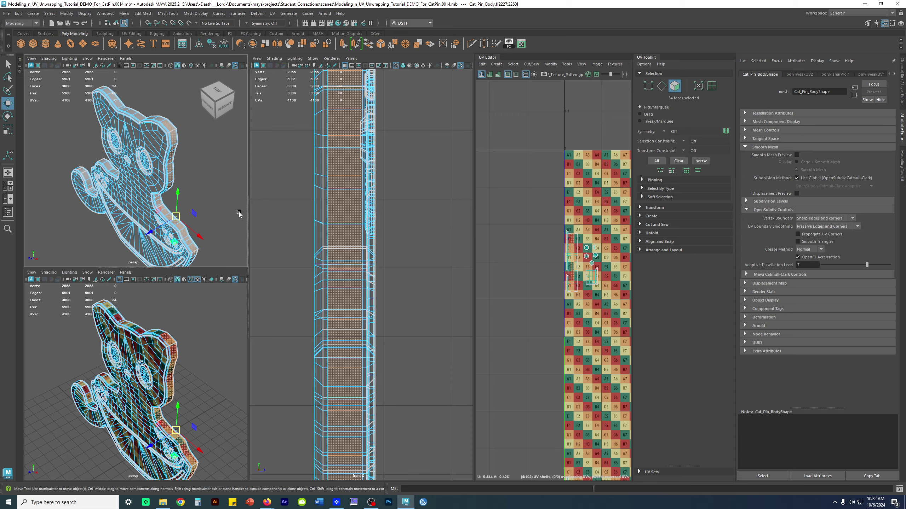
{"action": "key", "text": "space"}
{"action": "scroll", "coordinate": [370, 228], "scroll_direction": "down", "scroll_amount": 5}
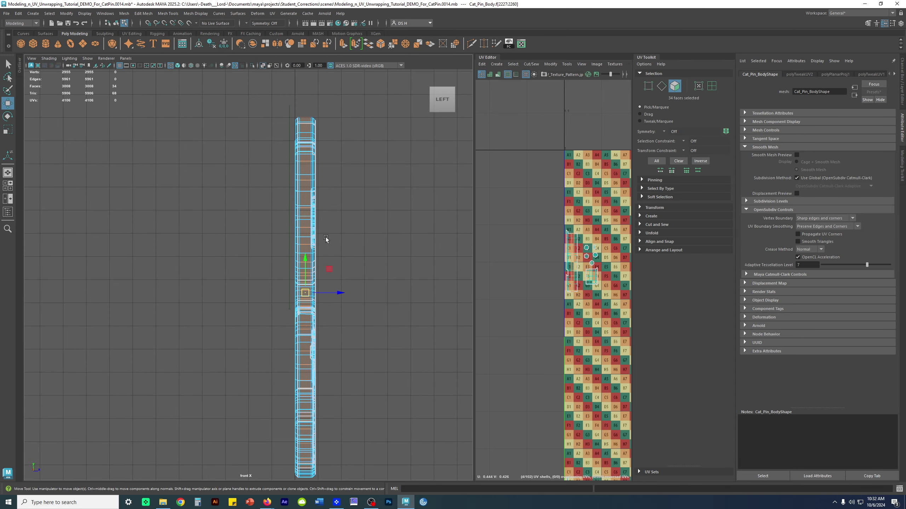
{"action": "middle_click_drag", "start_coordinate": [350, 128], "coordinate": [340, 194], "text": "alt"}
{"action": "right_click_drag", "start_coordinate": [340, 195], "coordinate": [458, 263], "text": "alt"}
{"action": "middle_click_drag", "start_coordinate": [448, 399], "coordinate": [354, 259], "text": "alt"}
{"action": "scroll", "coordinate": [358, 258], "scroll_direction": "down", "scroll_amount": 3}
{"action": "middle_click_drag", "start_coordinate": [326, 329], "coordinate": [303, 121], "text": "alt"}
{"action": "scroll", "coordinate": [304, 142], "scroll_direction": "up", "scroll_amount": 3}
{"action": "middle_click_drag", "start_coordinate": [323, 252], "coordinate": [327, 204], "text": "alt"}
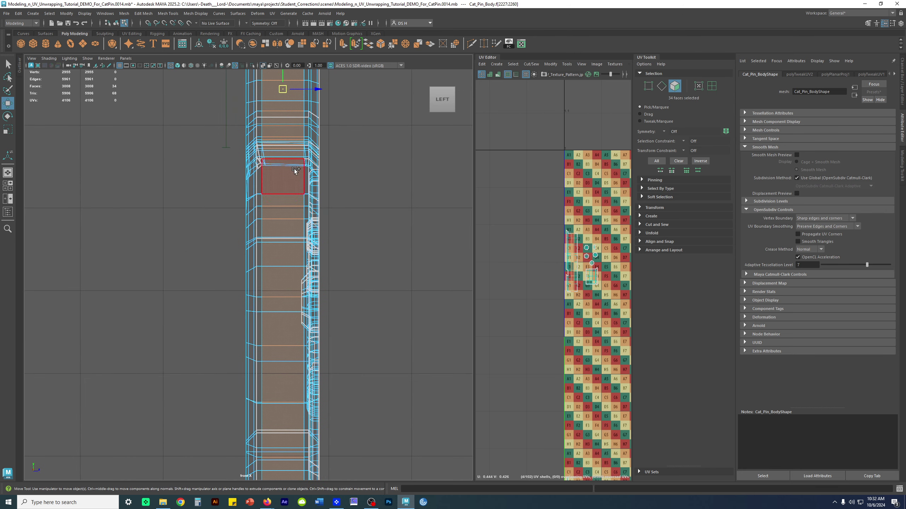
{"action": "left_click_drag", "start_coordinate": [285, 240], "coordinate": [285, 240], "text": "shift"}
{"action": "middle_click_drag", "start_coordinate": [295, 318], "coordinate": [298, 251], "text": "alt"}
{"action": "left_click_drag", "start_coordinate": [285, 133], "coordinate": [286, 324], "text": "shift"}
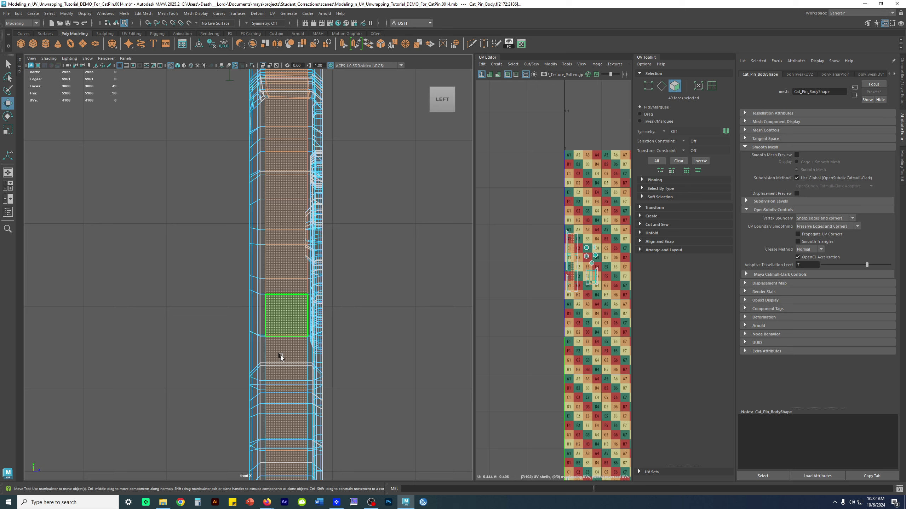
- Extend the central-band face selection down the lower side wall to the bottom of the body
{"action": "middle_click_drag", "start_coordinate": [289, 270], "coordinate": [291, 109], "text": "alt"}
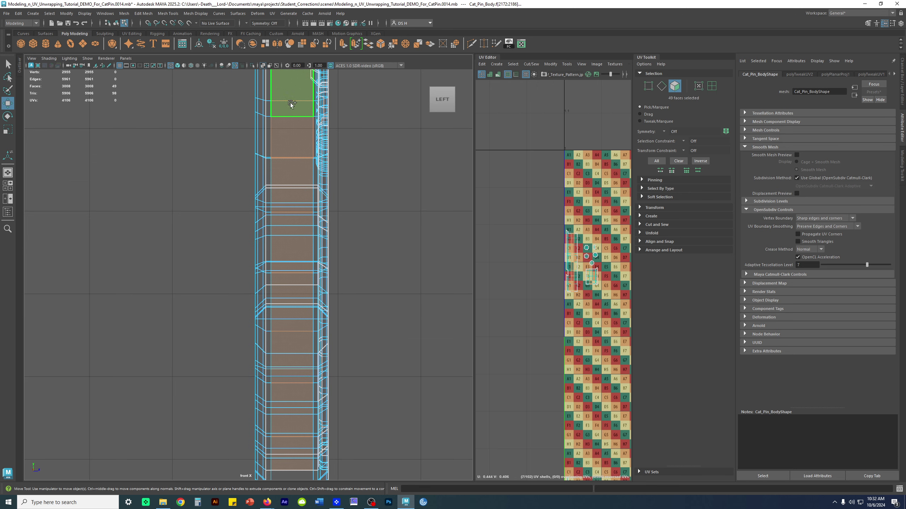
{"action": "double_click", "coordinate": [299, 304], "text": "shift"}
{"action": "middle_click_drag", "start_coordinate": [296, 282], "coordinate": [299, 185], "text": "alt"}
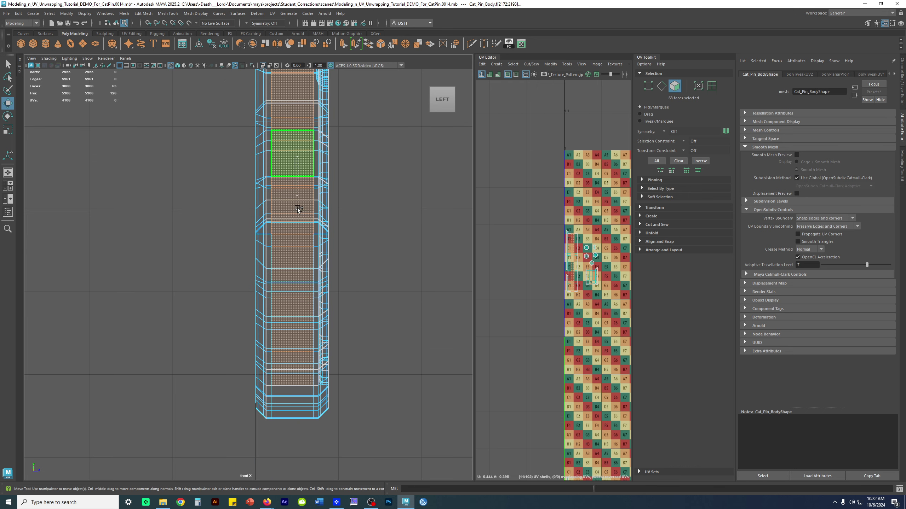
{"action": "left_click_drag", "start_coordinate": [288, 454], "coordinate": [284, 454], "text": "ctrl+shift"}
- Add the narrow edge strips on both sides of the central band to the face selection at the bottom of the body's side wall
{"action": "middle_click_drag", "start_coordinate": [296, 321], "coordinate": [336, 228], "text": "alt"}
{"action": "right_click_drag", "start_coordinate": [336, 228], "coordinate": [218, 388], "text": "alt"}
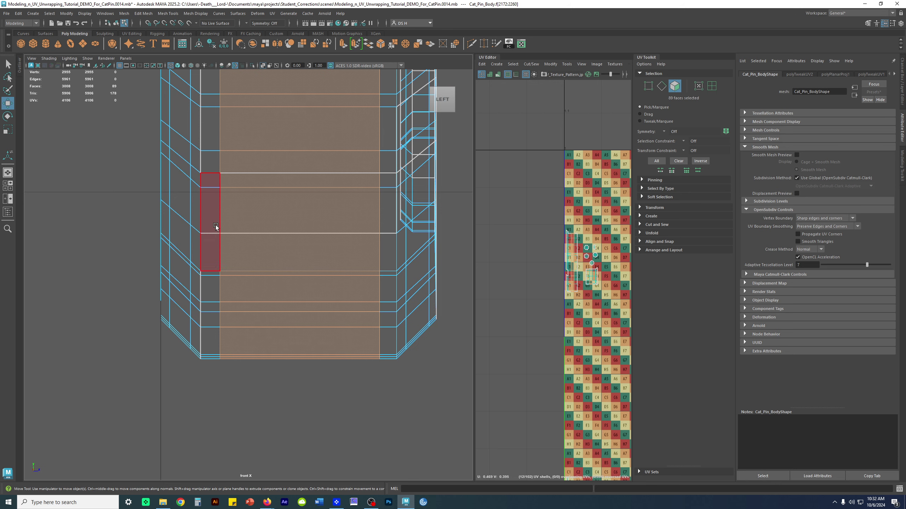
{"action": "left_click_drag", "start_coordinate": [230, 199], "coordinate": [217, 136], "text": "shift"}
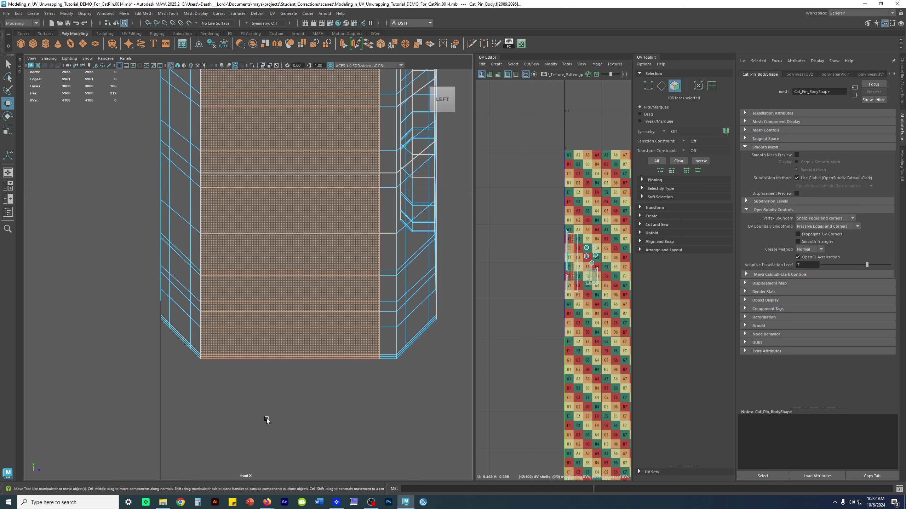
{"action": "left_click_drag", "start_coordinate": [344, 235], "coordinate": [395, 99], "text": "shift"}
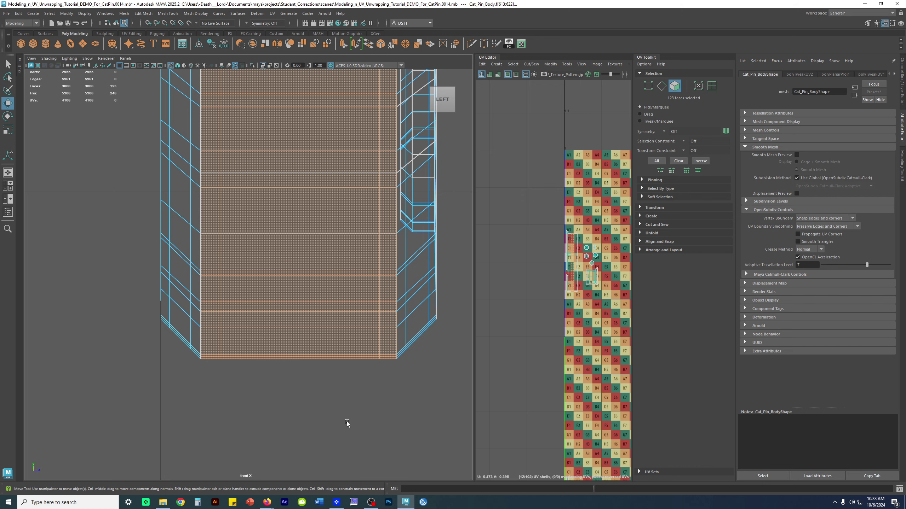
- Extend both narrow edge-strip selections up the next section above the base of the side wall
{"action": "middle_click_drag", "start_coordinate": [403, 161], "coordinate": [394, 429], "text": "alt"}
{"action": "middle_click_drag", "start_coordinate": [327, 235], "coordinate": [339, 339], "text": "alt"}
{"action": "left_click_drag", "start_coordinate": [326, 419], "coordinate": [226, 68], "text": "shift"}
{"action": "left_click_drag", "start_coordinate": [280, 426], "coordinate": [389, 75], "text": "shift"}
- Add the narrow edge faces beside the central band on both sides of the lower-middle section of the side wall
{"action": "middle_click_drag", "start_coordinate": [369, 95], "coordinate": [356, 411], "text": "alt"}
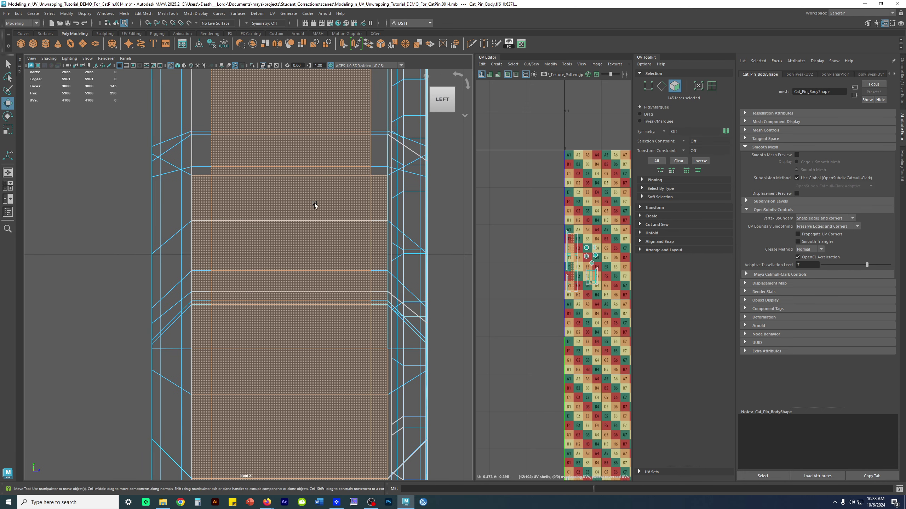
{"action": "left_click", "coordinate": [379, 298], "text": "shift"}
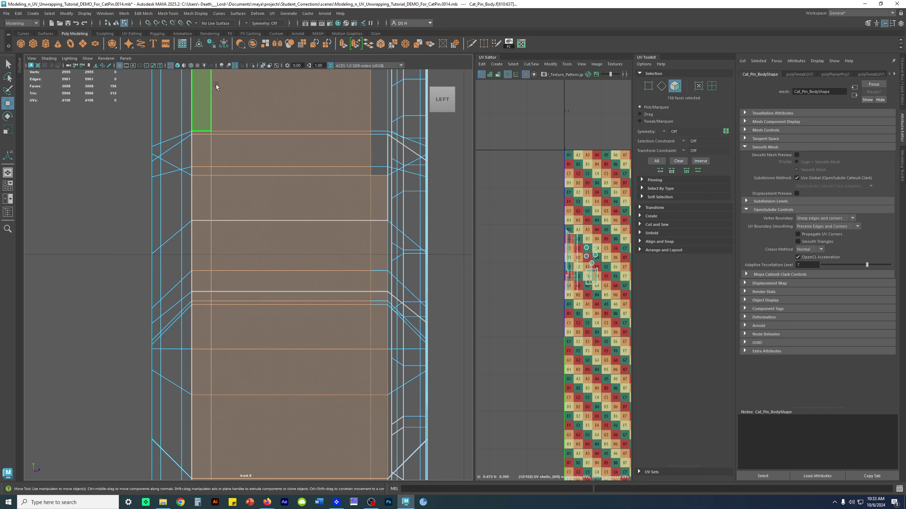
{"action": "left_click_drag", "start_coordinate": [311, 242], "coordinate": [381, 97], "text": "shift"}
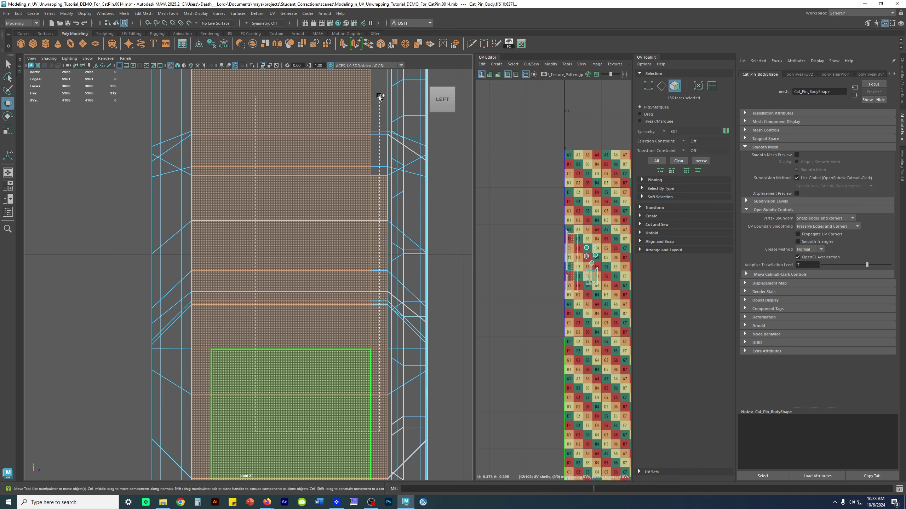
- Continue selecting the narrow faces along both edges of the central band, up past the next pair of close horizontal edge loops
{"action": "middle_click_drag", "start_coordinate": [363, 123], "coordinate": [324, 422], "text": "alt"}
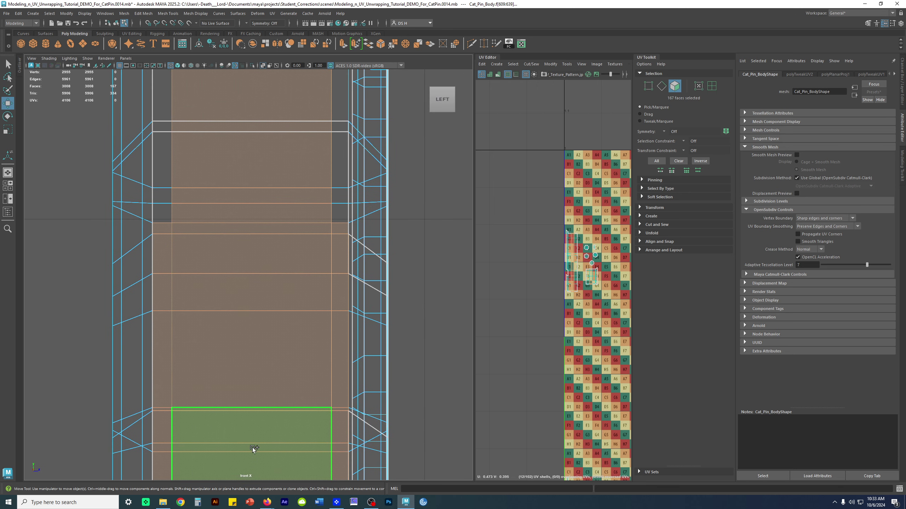
{"action": "left_click_drag", "start_coordinate": [187, 111], "coordinate": [179, 104], "text": "shift"}
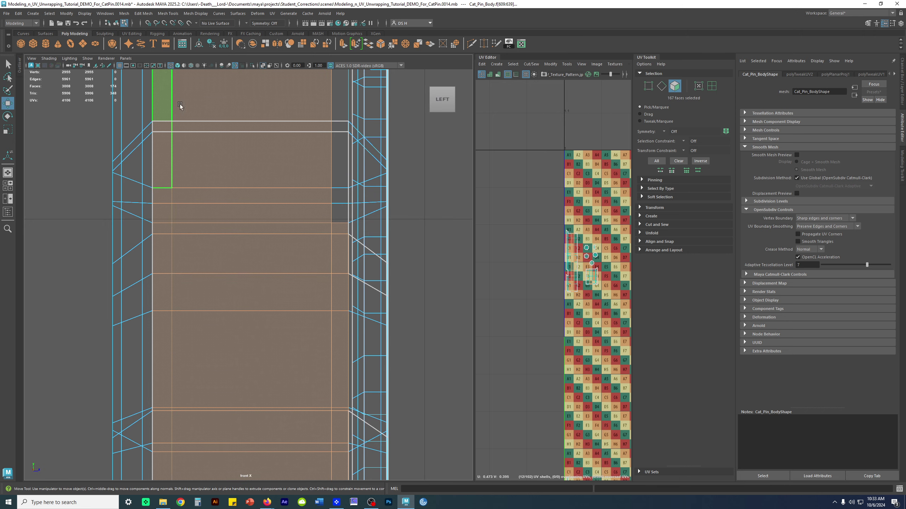
{"action": "middle_click_drag", "start_coordinate": [180, 104], "coordinate": [141, 314], "text": "alt"}
{"action": "left_click_drag", "start_coordinate": [249, 291], "coordinate": [256, 282], "text": "shift"}
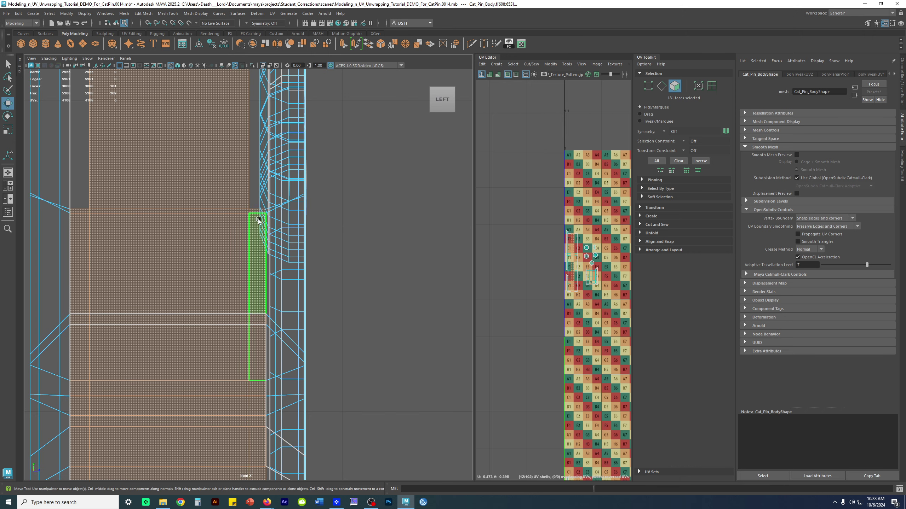
- Add the narrow edge faces beside the tall wall section, including those behind the dense overlapping wireframe
{"action": "middle_click_drag", "start_coordinate": [263, 153], "coordinate": [266, 288], "text": "alt"}
{"action": "right_click_drag", "start_coordinate": [266, 287], "coordinate": [345, 310], "text": "alt"}
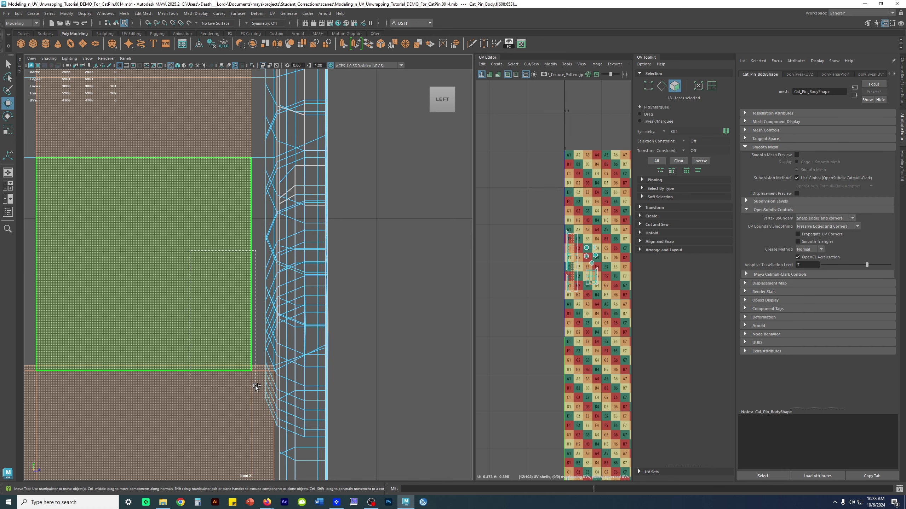
{"action": "left_click_drag", "start_coordinate": [256, 386], "coordinate": [255, 387], "text": "shift"}
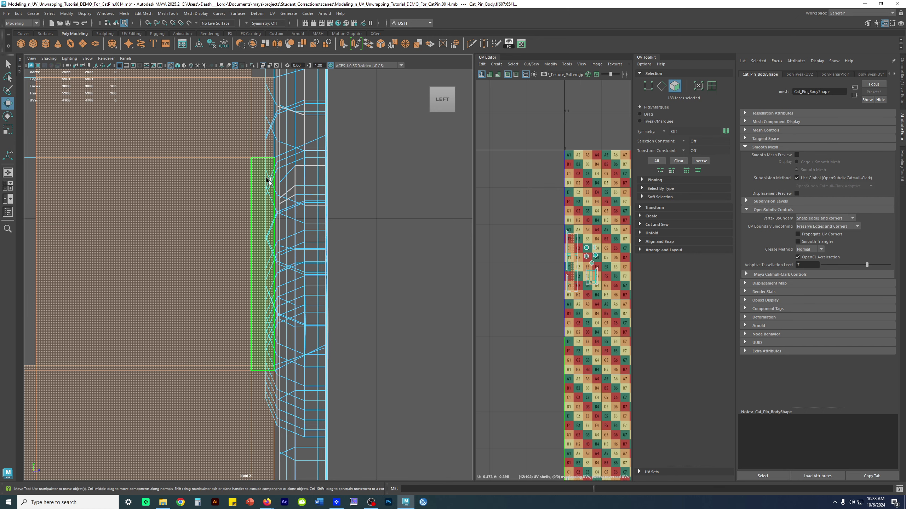
{"action": "middle_click_drag", "start_coordinate": [180, 296], "coordinate": [337, 328], "text": "alt"}
{"action": "left_click_drag", "start_coordinate": [293, 433], "coordinate": [186, 100], "text": "shift"}
- Add the missed narrow faces along the edge of the band in the middle section of the side wall
{"action": "scroll", "coordinate": [213, 314], "scroll_direction": "down", "scroll_amount": 15}
{"action": "right_click_drag", "start_coordinate": [213, 313], "coordinate": [534, 329], "text": "alt"}
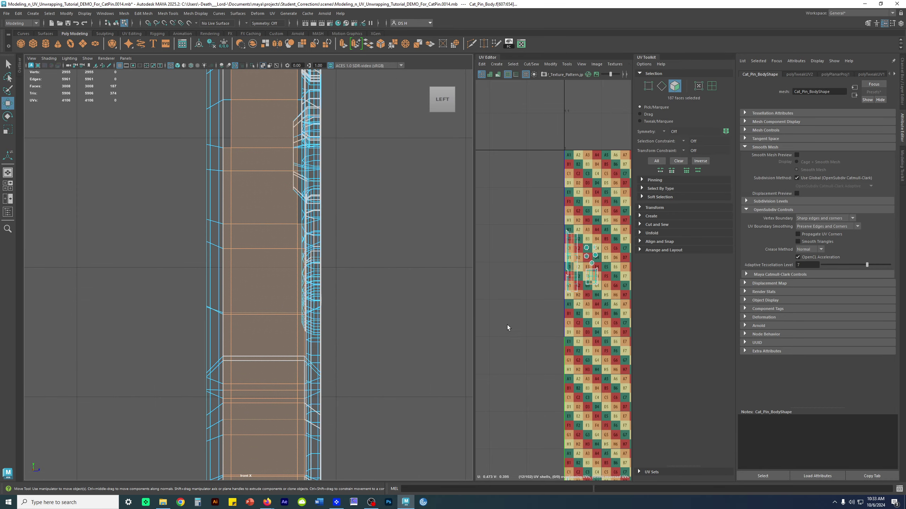
{"action": "scroll", "coordinate": [288, 149], "scroll_direction": "up", "scroll_amount": 8}
{"action": "left_click_drag", "start_coordinate": [221, 256], "coordinate": [285, 369], "text": "shift"}
{"action": "scroll", "coordinate": [289, 268], "scroll_direction": "down", "scroll_amount": 8}
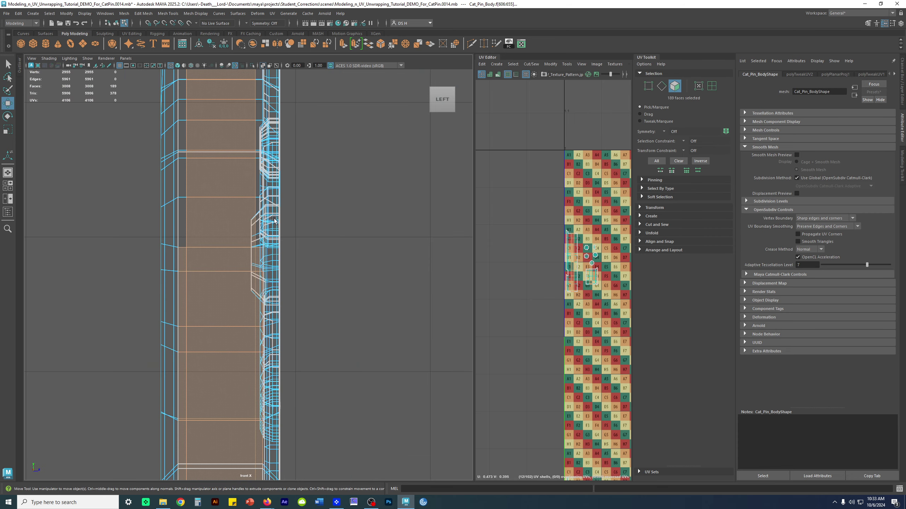
- Extend the edge-strip selection on both sides of the band up to the stepped area at mid-body
{"action": "scroll", "coordinate": [195, 227], "scroll_direction": "up", "scroll_amount": 3}
{"action": "left_click_drag", "start_coordinate": [220, 377], "coordinate": [165, 89], "text": "shift"}
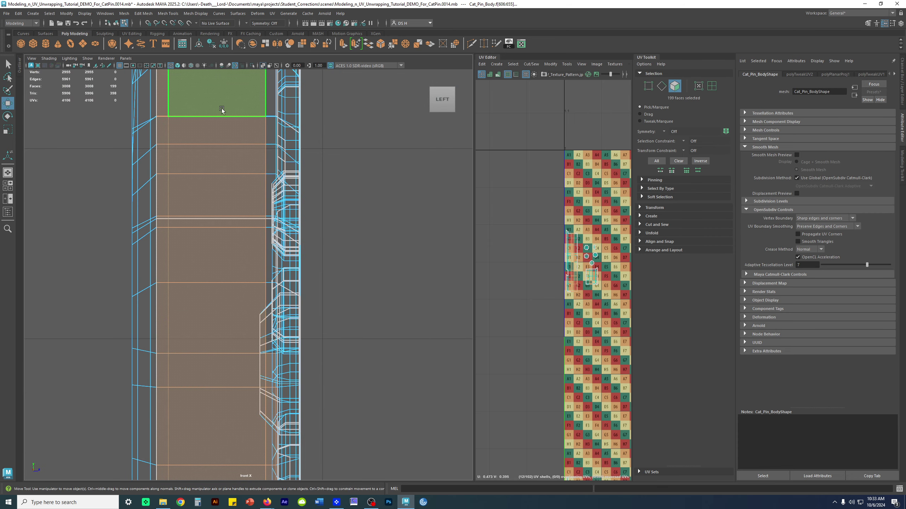
{"action": "middle_click_drag", "start_coordinate": [222, 110], "coordinate": [194, 165], "text": "alt"}
{"action": "left_click_drag", "start_coordinate": [240, 296], "coordinate": [240, 296], "text": "shift"}
- Add the narrow edge strips on both sides of the band in the wall section well above the mid-body step
{"action": "scroll", "coordinate": [363, 348], "scroll_direction": "up", "scroll_amount": 5}
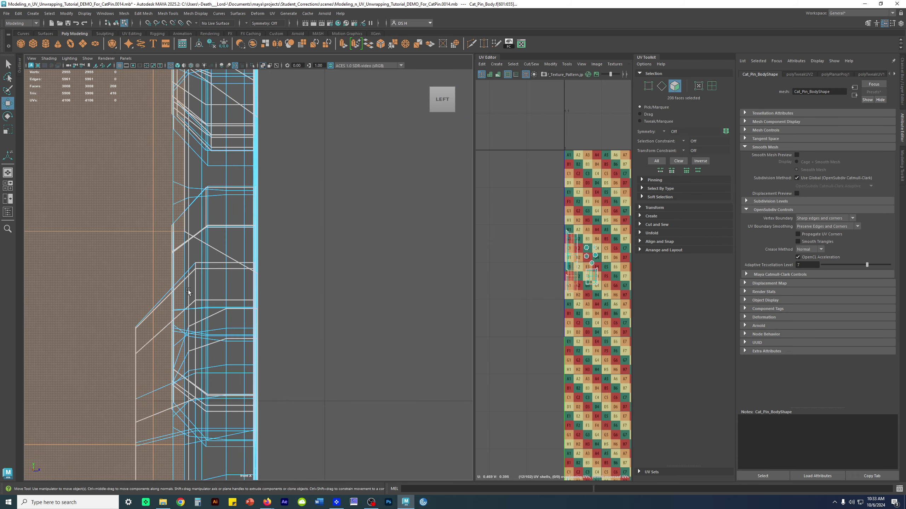
{"action": "middle_click_drag", "start_coordinate": [180, 275], "coordinate": [272, 189], "text": "alt"}
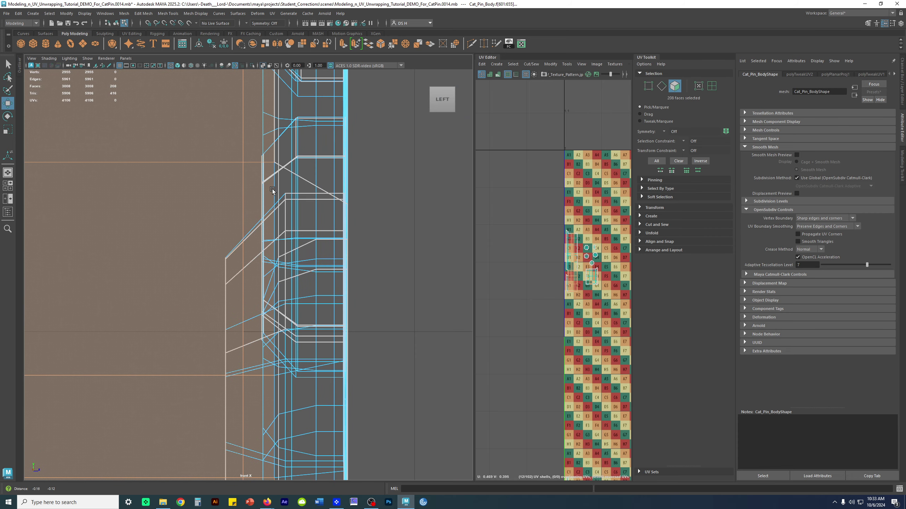
{"action": "right_click_drag", "start_coordinate": [272, 189], "coordinate": [182, 107], "text": "alt"}
{"action": "middle_click_drag", "start_coordinate": [178, 104], "coordinate": [181, 200], "text": "alt"}
{"action": "right_click_drag", "start_coordinate": [181, 201], "coordinate": [426, 262], "text": "alt"}
{"action": "middle_click_drag", "start_coordinate": [236, 344], "coordinate": [235, 338], "text": "alt"}
{"action": "scroll", "coordinate": [211, 161], "scroll_direction": "up", "scroll_amount": 6}
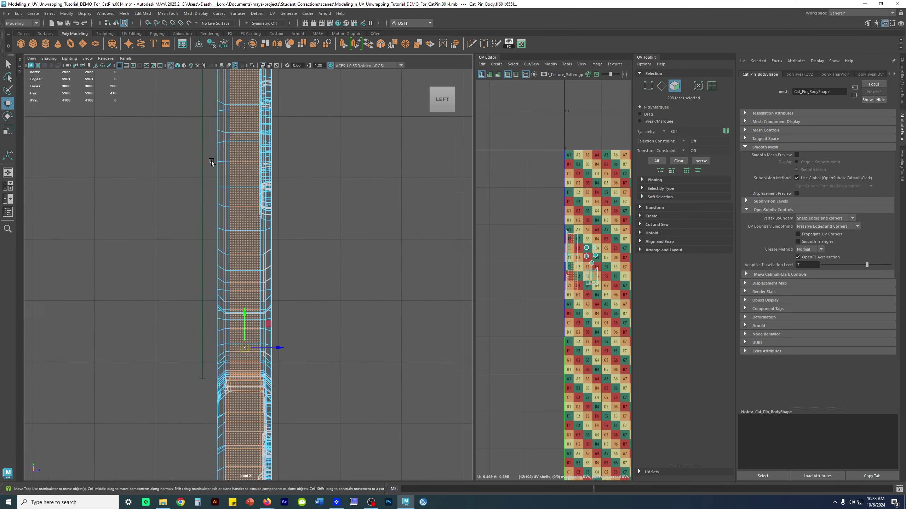
{"action": "left_click_drag", "start_coordinate": [284, 384], "coordinate": [282, 381], "text": "shift"}
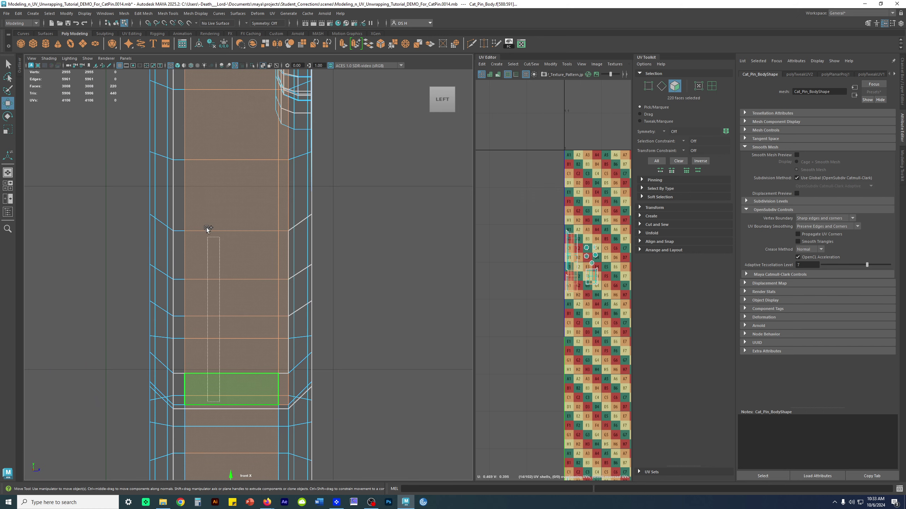
{"action": "left_click_drag", "start_coordinate": [207, 228], "coordinate": [177, 77], "text": "shift"}
- Fill in the unselected edge strips on both sides of the band just above the mid-body step
{"action": "middle_click_drag", "start_coordinate": [277, 447], "coordinate": [319, 173], "text": "alt"}
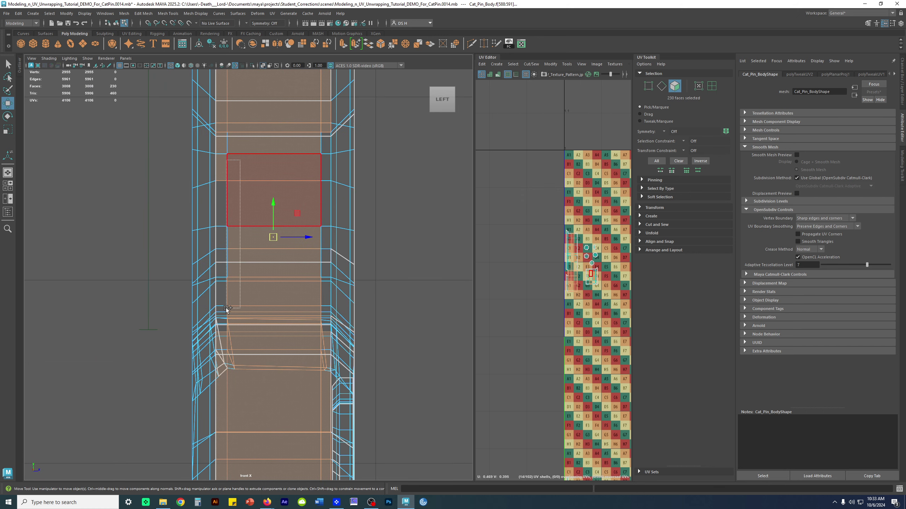
{"action": "left_click_drag", "start_coordinate": [222, 314], "coordinate": [222, 314], "text": "shift"}
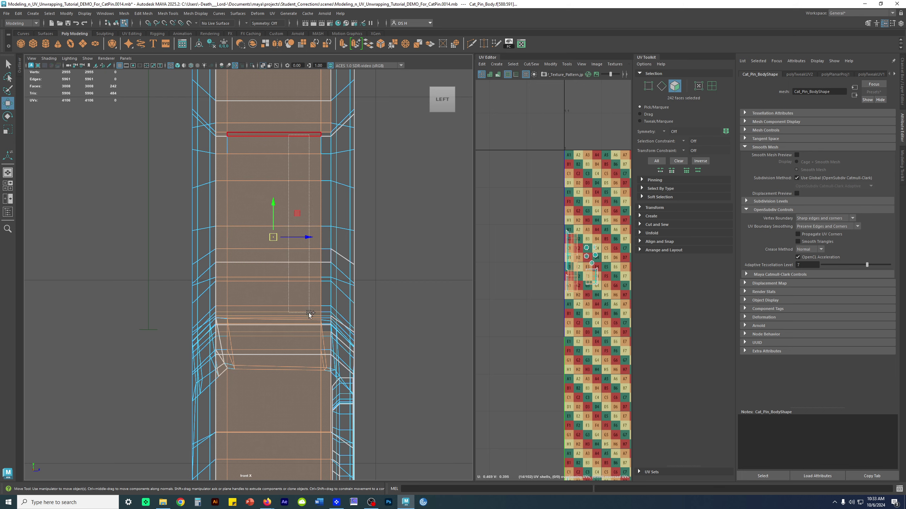
{"action": "left_click_drag", "start_coordinate": [325, 312], "coordinate": [325, 313], "text": "shift"}
- Extend both edge-strip selections up the upper side wall, past the section beside the dense wireframe detail
{"action": "scroll", "coordinate": [341, 218], "scroll_direction": "up", "scroll_amount": 3}
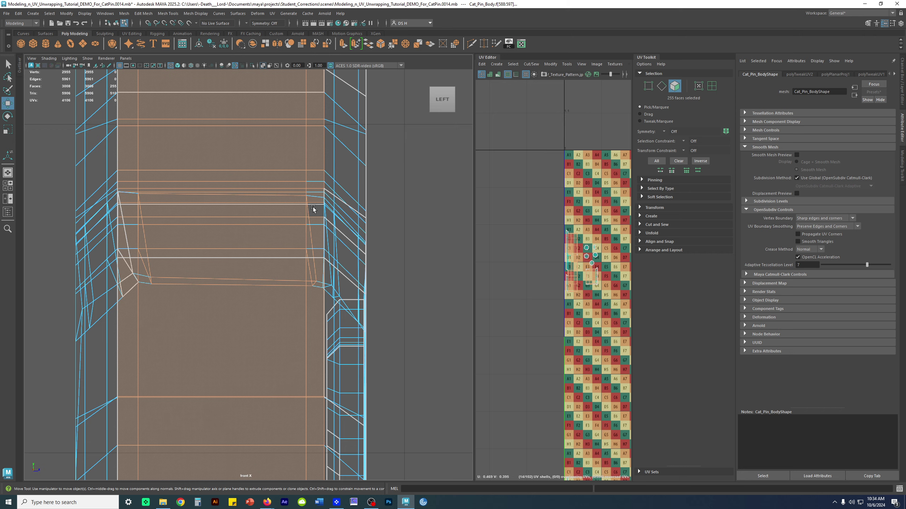
{"action": "scroll", "coordinate": [348, 238], "scroll_direction": "down", "scroll_amount": 5}
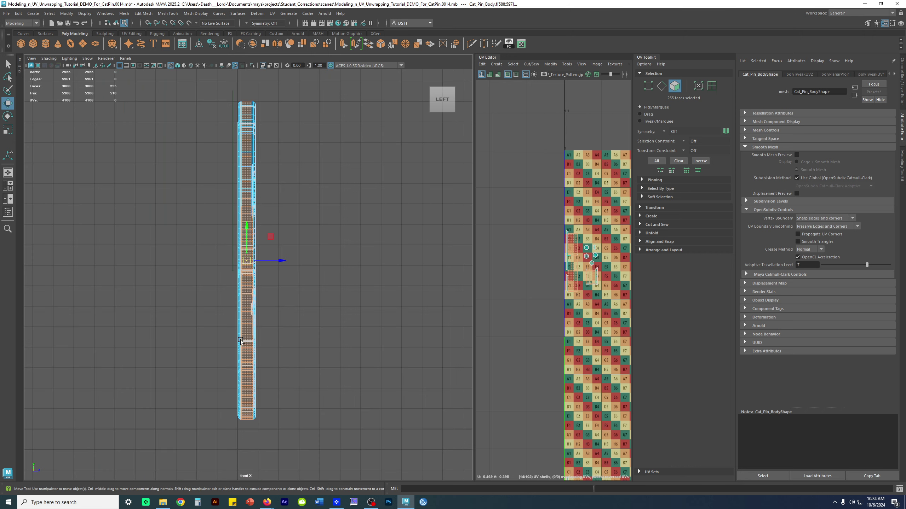
{"action": "scroll", "coordinate": [242, 257], "scroll_direction": "up", "scroll_amount": 2}
{"action": "scroll", "coordinate": [293, 238], "scroll_direction": "up", "scroll_amount": 2}
{"action": "scroll", "coordinate": [359, 250], "scroll_direction": "up", "scroll_amount": 1}
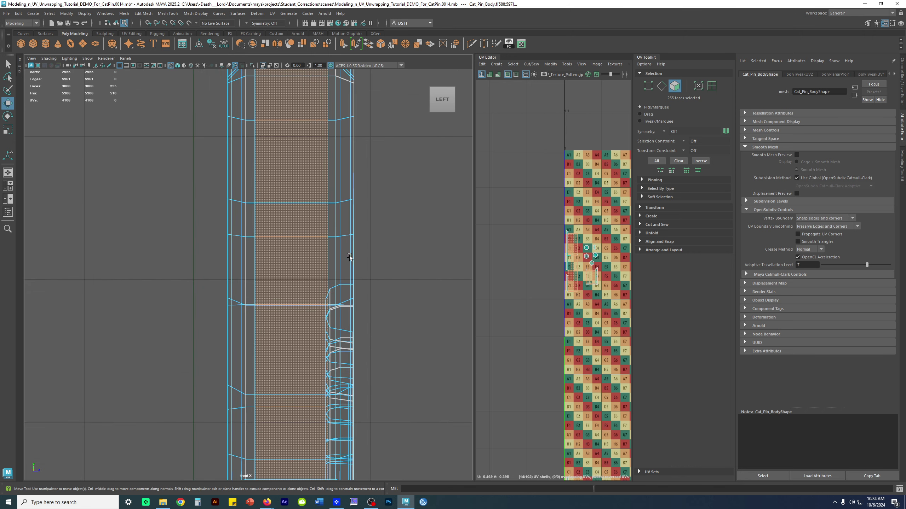
{"action": "scroll", "coordinate": [283, 219], "scroll_direction": "up", "scroll_amount": 1}
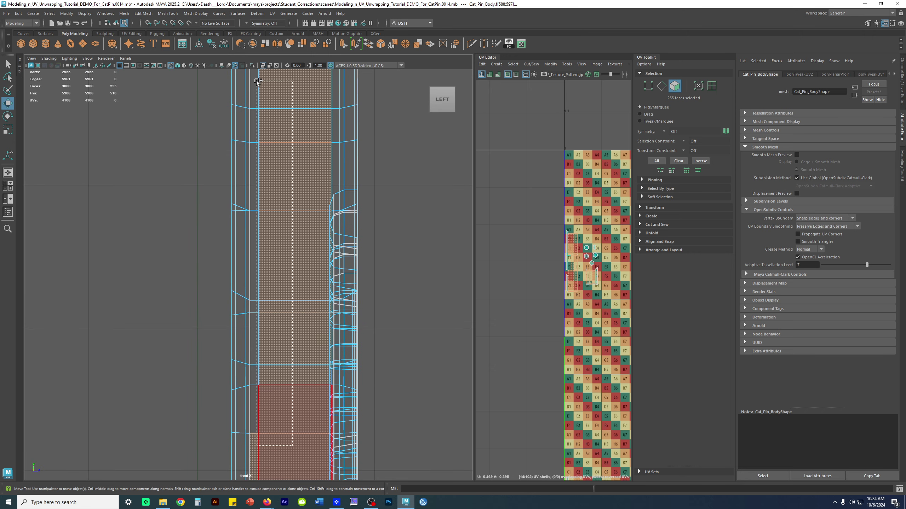
{"action": "left_click_drag", "start_coordinate": [256, 81], "coordinate": [256, 82], "text": "shift"}
{"action": "middle_click_drag", "start_coordinate": [319, 107], "coordinate": [280, 285], "text": "alt"}
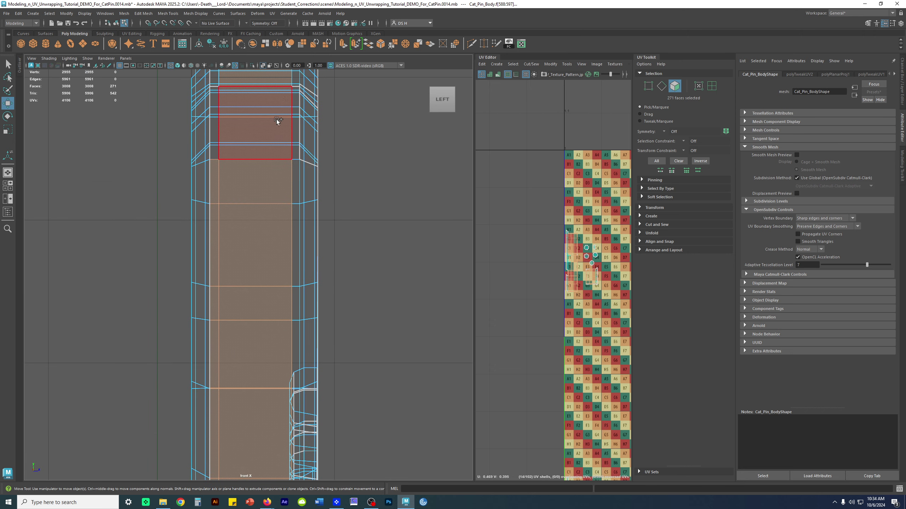
{"action": "left_click_drag", "start_coordinate": [299, 360], "coordinate": [294, 359], "text": "shift"}
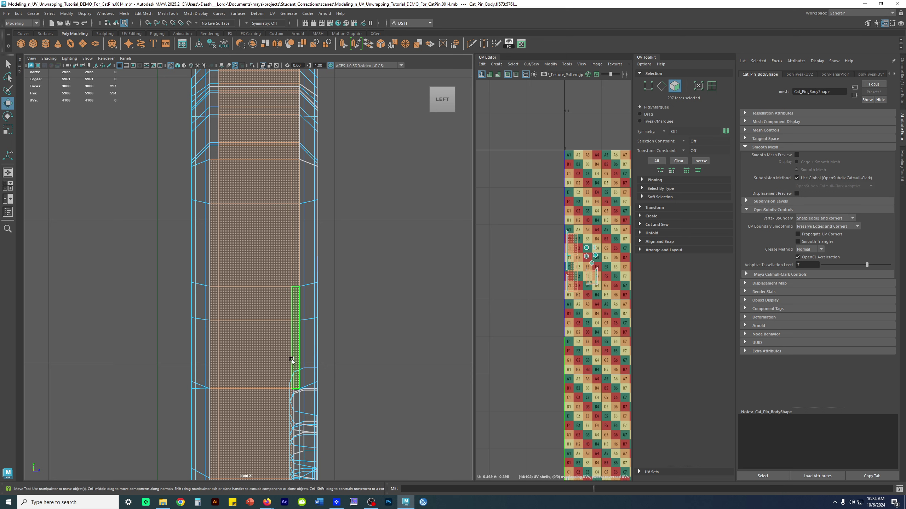
- Add the remaining narrow edge faces on both sides of the band up to the top of the body
{"action": "middle_click_drag", "start_coordinate": [283, 223], "coordinate": [325, 425], "text": "alt"}
{"action": "left_click_drag", "start_coordinate": [291, 420], "coordinate": [255, 84], "text": "ctrl+shift"}
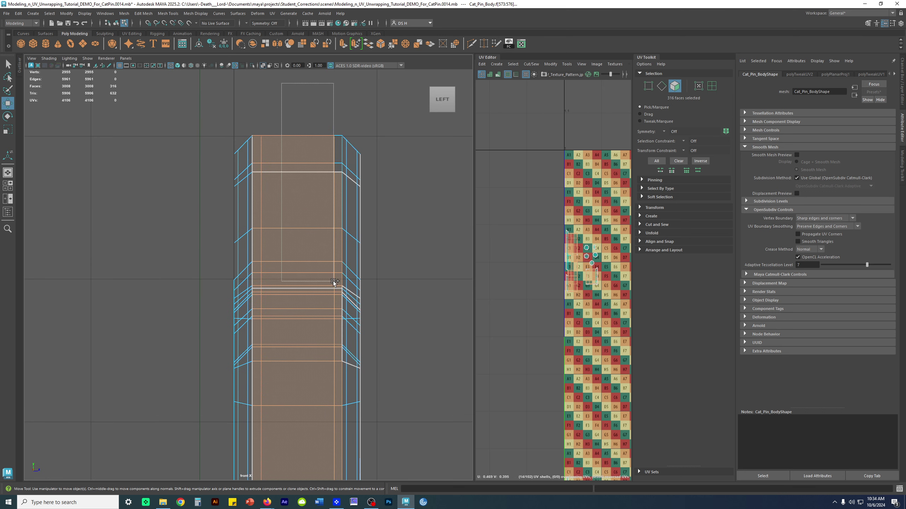
{"action": "left_click_drag", "start_coordinate": [337, 277], "coordinate": [337, 278], "text": "shift"}
{"action": "right_click_drag", "start_coordinate": [410, 314], "coordinate": [321, 274], "text": "alt"}
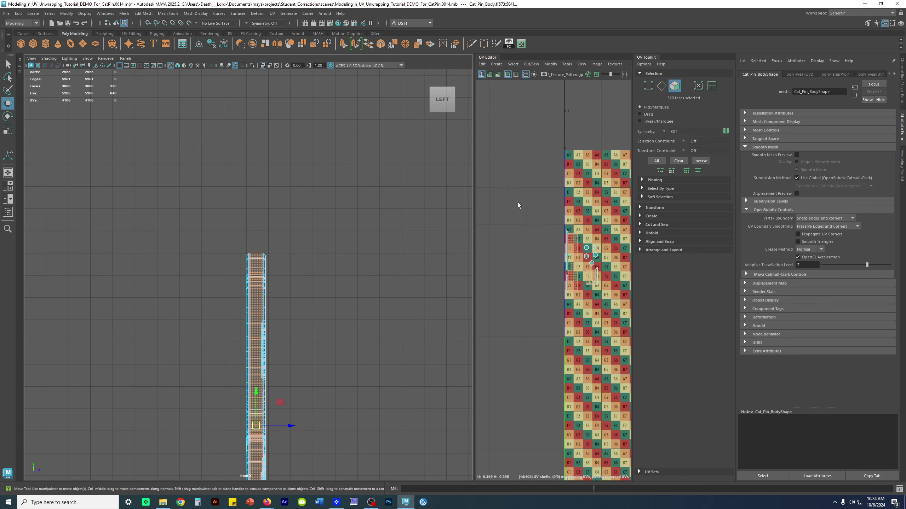
- Switch to the perspective view and add the missed narrow wall faces around the bend in the side wall
{"action": "key", "text": "space"}
{"action": "key", "text": "space"}
{"action": "left_click_drag", "start_coordinate": [249, 228], "coordinate": [308, 381], "text": "alt"}
{"action": "scroll", "coordinate": [327, 258], "scroll_direction": "up", "scroll_amount": 3}
{"action": "left_click_drag", "start_coordinate": [348, 377], "coordinate": [364, 285], "text": "alt"}
{"action": "middle_click_drag", "start_coordinate": [364, 286], "coordinate": [362, 298], "text": "alt"}
{"action": "left_click_drag", "start_coordinate": [362, 299], "coordinate": [357, 247], "text": "alt"}
{"action": "right_click_drag", "start_coordinate": [357, 247], "coordinate": [420, 176], "text": "alt"}
{"action": "middle_click_drag", "start_coordinate": [420, 176], "coordinate": [373, 210], "text": "alt"}
{"action": "middle_click_drag", "start_coordinate": [332, 287], "coordinate": [370, 313], "text": "alt"}
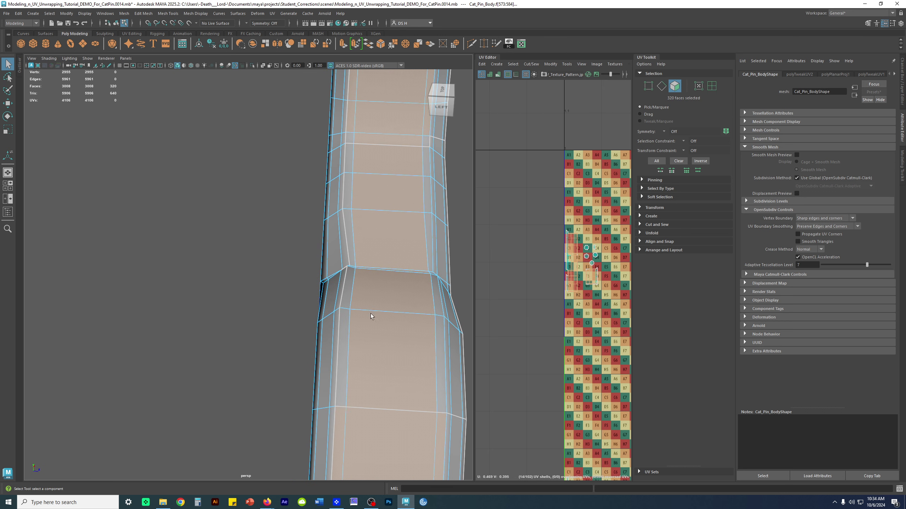
{"action": "left_click", "coordinate": [346, 329], "text": "shift"}
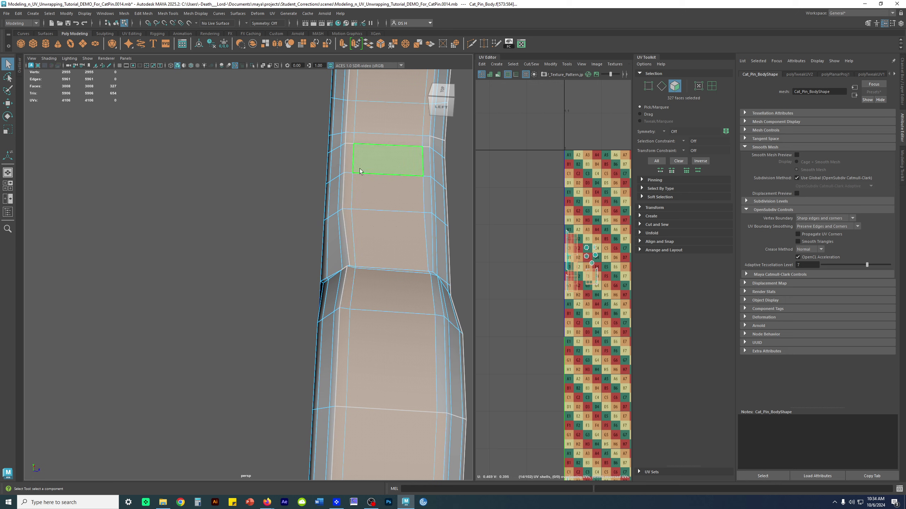
- Inspect the side wall's bends and inner notch, and add the missed wall face there to the selection
{"action": "left_click_drag", "start_coordinate": [394, 317], "coordinate": [325, 223], "text": "alt"}
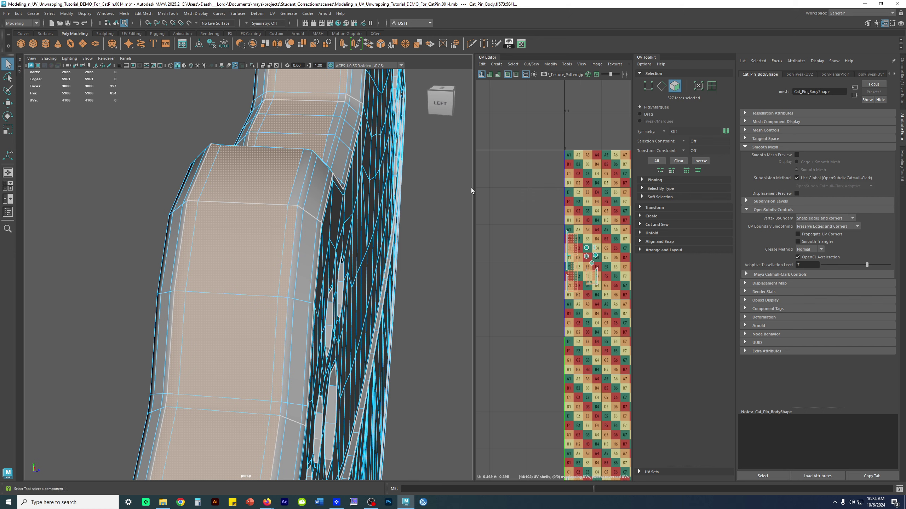
{"action": "middle_click_drag", "start_coordinate": [378, 171], "coordinate": [358, 324], "text": "alt"}
{"action": "left_click_drag", "start_coordinate": [358, 325], "coordinate": [307, 347], "text": "alt"}
{"action": "middle_click_drag", "start_coordinate": [314, 260], "coordinate": [355, 223], "text": "alt"}
{"action": "left_click_drag", "start_coordinate": [355, 223], "coordinate": [339, 224], "text": "alt"}
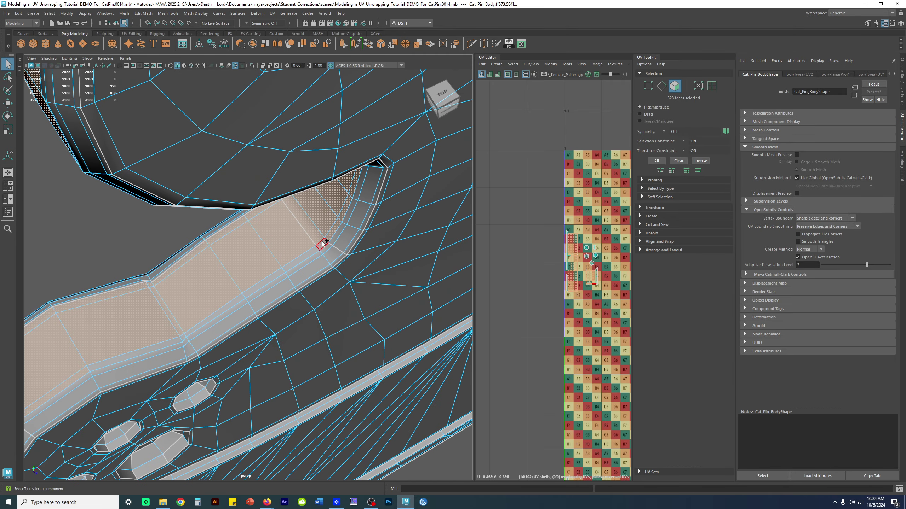
- Add the remaining unselected narrow edge faces around the inner notch and along the left side wall
{"action": "left_click_drag", "start_coordinate": [321, 244], "coordinate": [330, 295], "text": "alt"}
{"action": "middle_click_drag", "start_coordinate": [305, 180], "coordinate": [298, 201], "text": "alt"}
{"action": "left_click_drag", "start_coordinate": [297, 201], "coordinate": [278, 156], "text": "alt"}
{"action": "left_click", "coordinate": [273, 135], "text": "shift"}
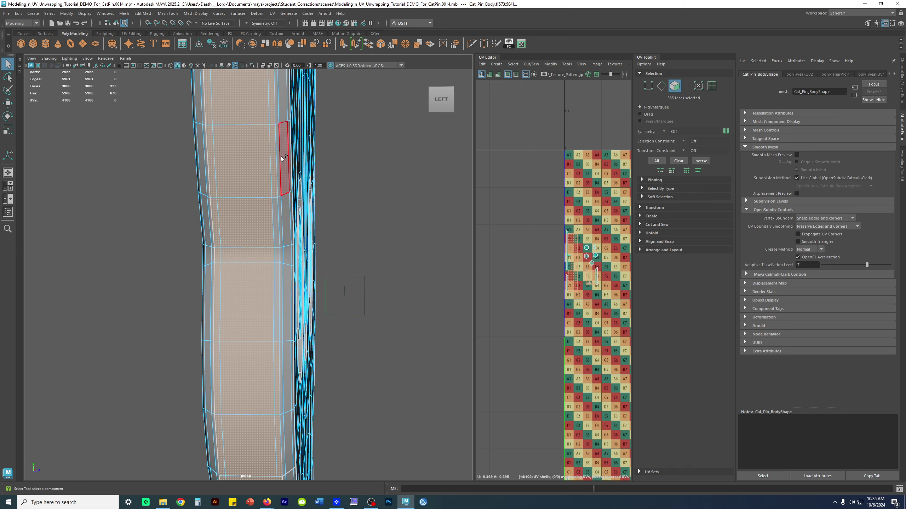
{"action": "left_click", "coordinate": [276, 311], "text": "shift"}
- Add the missed narrow edge face on the opposite, right-hand side wall of the body to the selection
{"action": "left_click_drag", "start_coordinate": [276, 311], "coordinate": [346, 387], "text": "alt"}
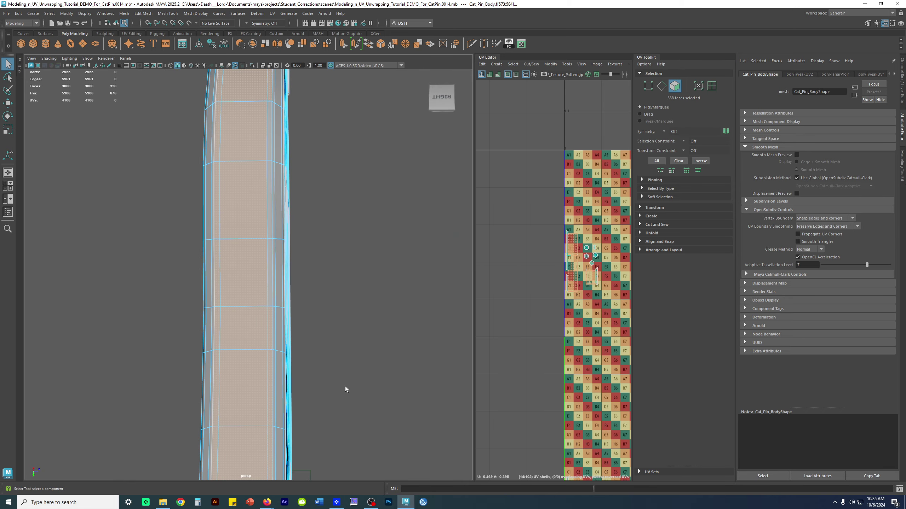
{"action": "middle_click_drag", "start_coordinate": [300, 300], "coordinate": [335, 317], "text": "alt"}
{"action": "left_click", "coordinate": [272, 282], "text": "shift"}
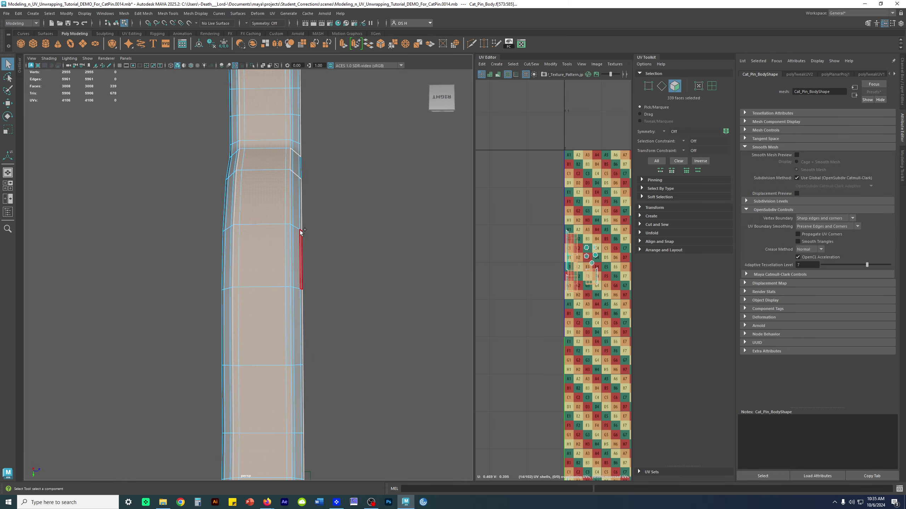
- Add the missed narrow edge faces beside the bends on both sides of the side wall to the selection
{"action": "left_click_drag", "start_coordinate": [396, 267], "coordinate": [276, 342], "text": "alt"}
{"action": "right_click_drag", "start_coordinate": [241, 207], "coordinate": [351, 278], "text": "alt"}
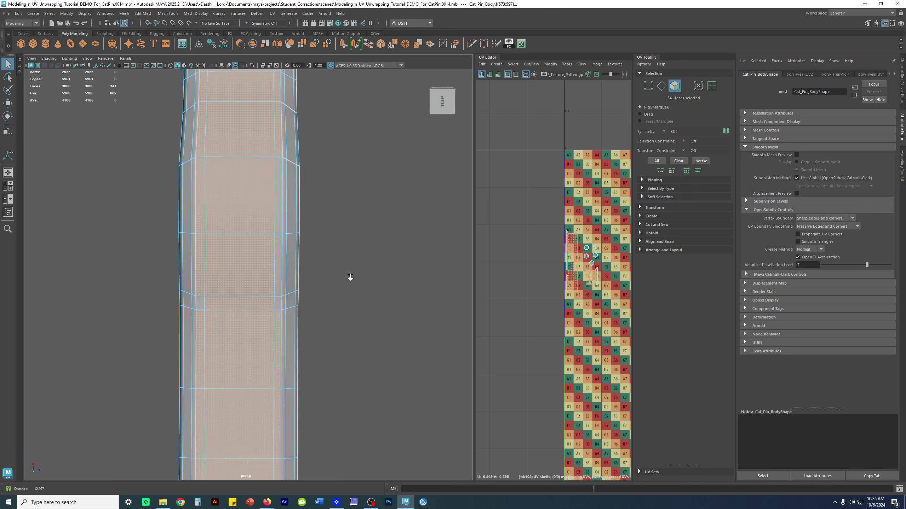
{"action": "left_click", "coordinate": [283, 186], "text": "shift"}
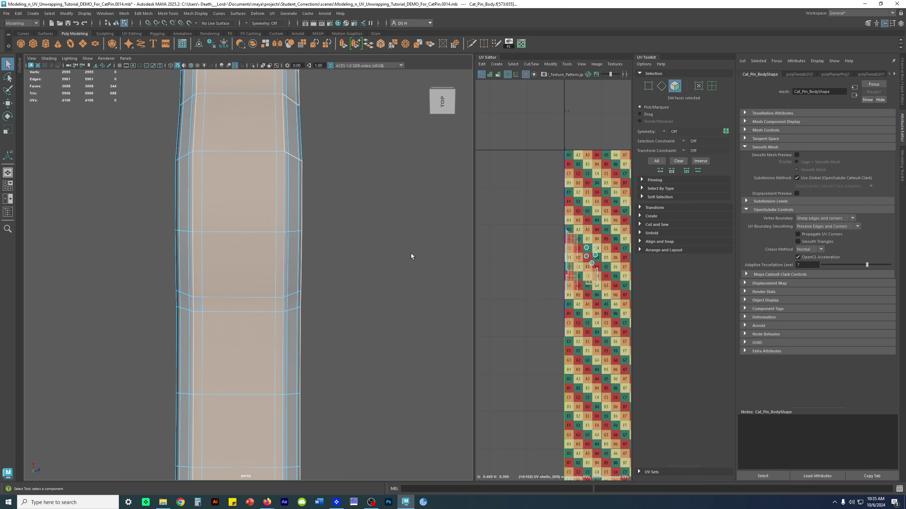
{"action": "left_click", "coordinate": [198, 303], "text": "shift"}
- Follow the side wall to the sharp inner corner and add the missed narrow edge face there to the selection
{"action": "left_click_drag", "start_coordinate": [335, 315], "coordinate": [392, 319], "text": "alt"}
{"action": "right_click_drag", "start_coordinate": [392, 319], "coordinate": [309, 305], "text": "alt"}
{"action": "left_click_drag", "start_coordinate": [310, 306], "coordinate": [313, 275], "text": "alt"}
{"action": "middle_click_drag", "start_coordinate": [313, 275], "coordinate": [351, 441], "text": "alt"}
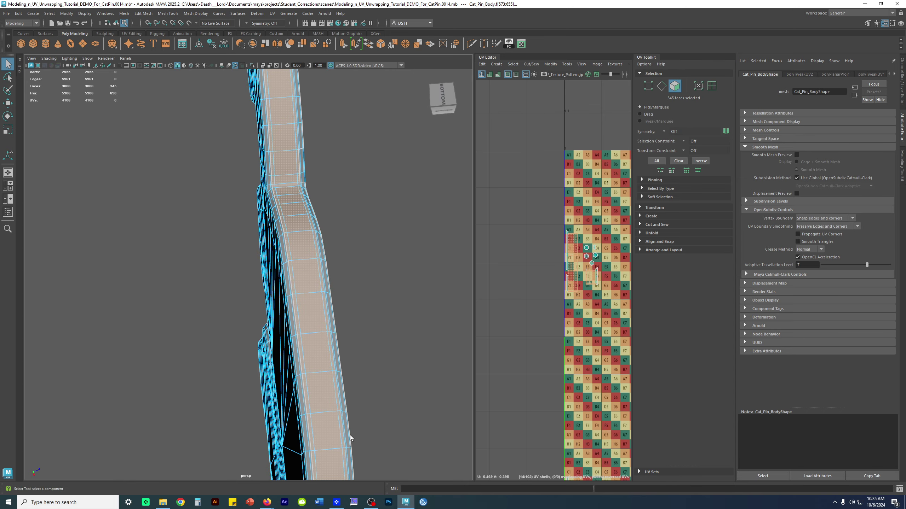
{"action": "left_click_drag", "start_coordinate": [323, 288], "coordinate": [346, 338], "text": "alt"}
{"action": "right_click_drag", "start_coordinate": [346, 338], "coordinate": [687, 442], "text": "alt"}
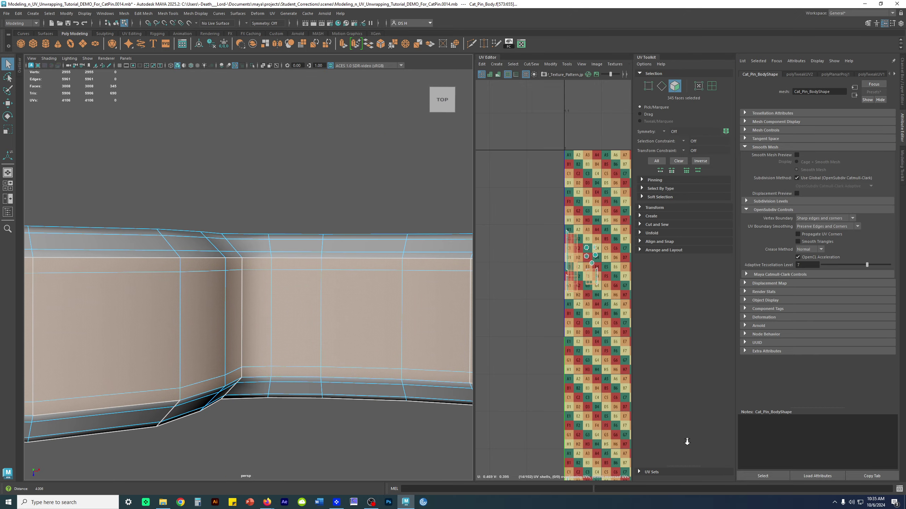
{"action": "middle_click_drag", "start_coordinate": [347, 344], "coordinate": [337, 293], "text": "alt"}
{"action": "right_click_drag", "start_coordinate": [338, 293], "coordinate": [390, 277], "text": "alt"}
{"action": "left_click_drag", "start_coordinate": [390, 277], "coordinate": [370, 240], "text": "alt"}
{"action": "middle_click_drag", "start_coordinate": [369, 241], "coordinate": [207, 384], "text": "alt"}
{"action": "left_click_drag", "start_coordinate": [207, 384], "coordinate": [337, 272], "text": "alt"}
{"action": "left_click_drag", "start_coordinate": [281, 349], "coordinate": [311, 226], "text": "alt"}
{"action": "right_click_drag", "start_coordinate": [312, 227], "coordinate": [433, 299], "text": "alt"}
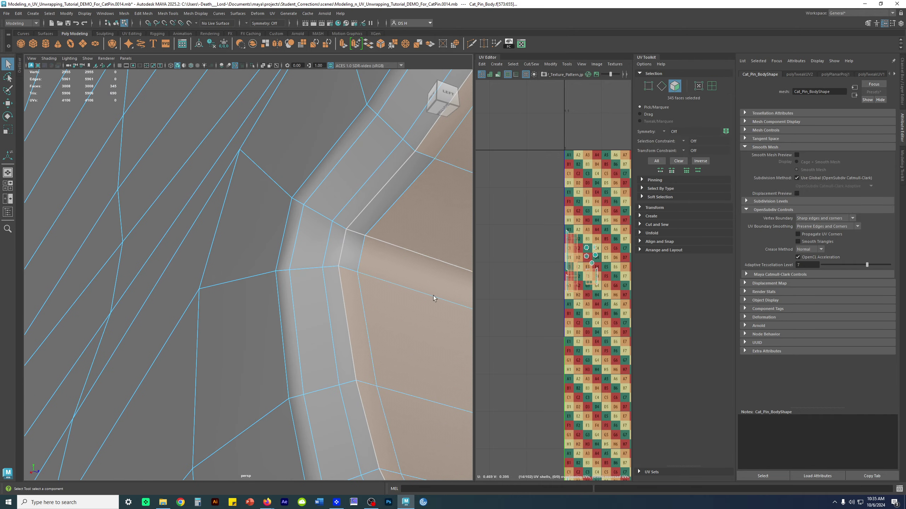
{"action": "left_click", "coordinate": [351, 252], "text": "shift"}
- Turn on the body's smooth mesh preview and add the missed narrow face beside the outward bend in the wall
{"action": "left_click_drag", "start_coordinate": [351, 252], "coordinate": [459, 391], "text": "alt"}
{"action": "left_click_drag", "start_coordinate": [401, 238], "coordinate": [422, 313], "text": "alt"}
{"action": "key", "text": "1"}
{"action": "key", "text": "3"}
{"action": "middle_click_drag", "start_coordinate": [422, 313], "coordinate": [406, 282], "text": "alt"}
{"action": "left_click_drag", "start_coordinate": [405, 282], "coordinate": [313, 145], "text": "alt"}
{"action": "key", "text": "1"}
{"action": "key", "text": "3"}
{"action": "right_click_drag", "start_coordinate": [313, 144], "coordinate": [433, 316], "text": "alt"}
{"action": "left_click", "coordinate": [386, 205], "text": "shift"}
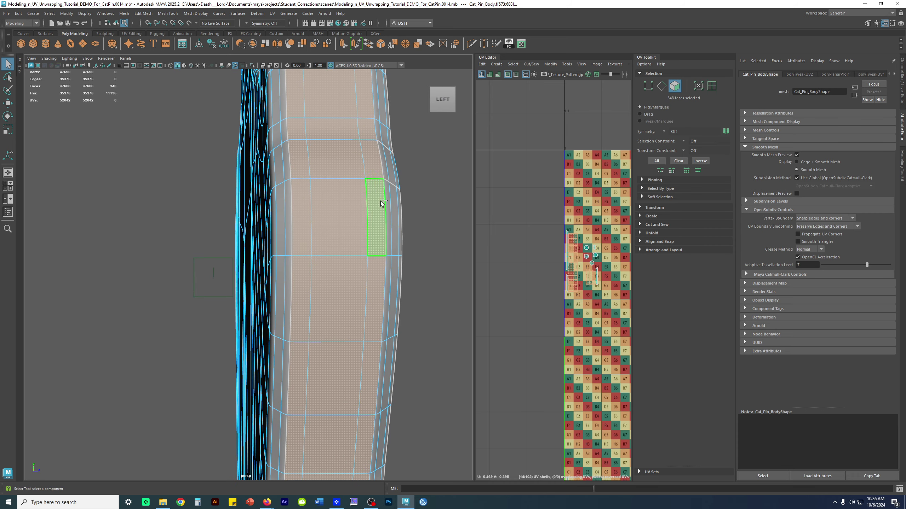
- Show the viewport with the default material and inspect the smoothed side wall, paw recesses and face details
{"action": "left_click", "coordinate": [50, 58]}
{"action": "left_click", "coordinate": [65, 116]}
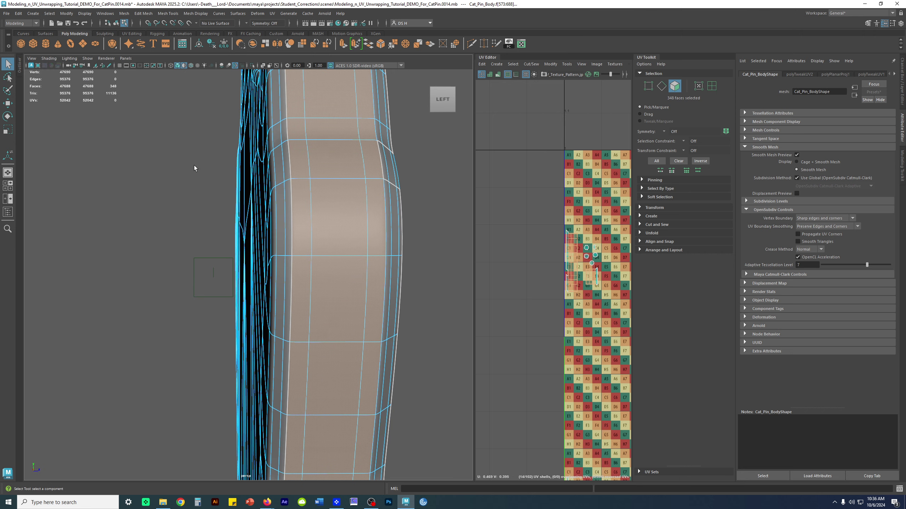
{"action": "scroll", "coordinate": [384, 243], "scroll_direction": "down", "scroll_amount": 4}
{"action": "left_click_drag", "start_coordinate": [382, 272], "coordinate": [279, 309], "text": "alt"}
{"action": "left_click_drag", "start_coordinate": [250, 221], "coordinate": [271, 286], "text": "alt"}
{"action": "right_click_drag", "start_coordinate": [271, 286], "coordinate": [433, 287], "text": "alt"}
{"action": "middle_click_drag", "start_coordinate": [290, 226], "coordinate": [311, 447], "text": "alt"}
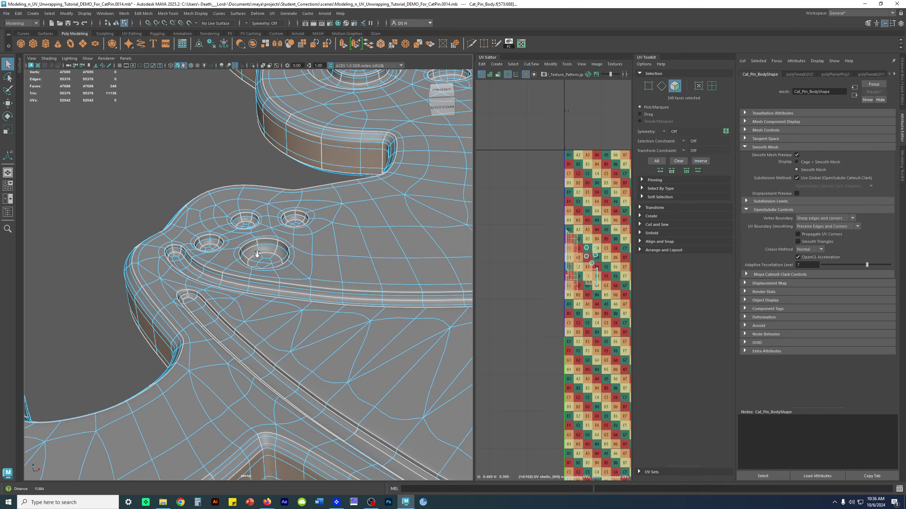
{"action": "scroll", "coordinate": [309, 236], "scroll_direction": "up", "scroll_amount": 2}
{"action": "middle_click_drag", "start_coordinate": [294, 204], "coordinate": [239, 254], "text": "alt"}
{"action": "left_click_drag", "start_coordinate": [375, 178], "coordinate": [339, 438], "text": "alt"}
{"action": "middle_click_drag", "start_coordinate": [338, 439], "coordinate": [309, 327], "text": "alt"}
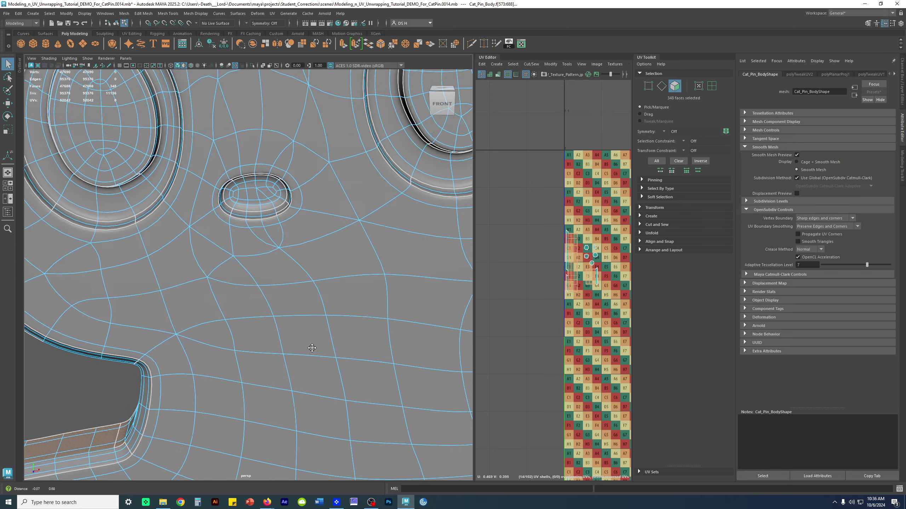
- Examine the paw recesses, bowl rim and outer outline of the smoothed cat body up close, ending on the whole model
{"action": "right_click_drag", "start_coordinate": [309, 327], "coordinate": [236, 325], "text": "alt"}
{"action": "middle_click_drag", "start_coordinate": [257, 385], "coordinate": [218, 271], "text": "alt"}
{"action": "right_click_drag", "start_coordinate": [218, 271], "coordinate": [480, 275], "text": "alt"}
{"action": "middle_click_drag", "start_coordinate": [345, 243], "coordinate": [269, 360], "text": "alt"}
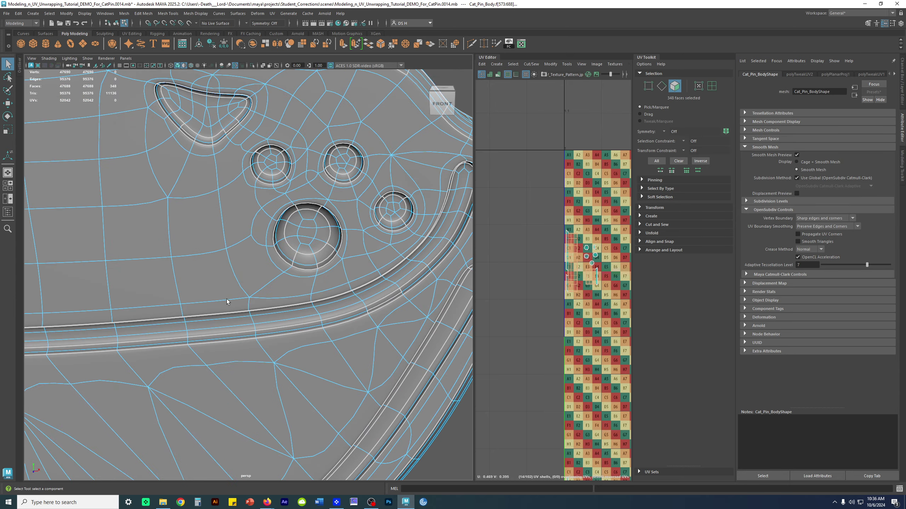
{"action": "left_click_drag", "start_coordinate": [270, 361], "coordinate": [255, 317], "text": "alt"}
{"action": "middle_click_drag", "start_coordinate": [255, 317], "coordinate": [123, 176], "text": "alt"}
{"action": "middle_click_drag", "start_coordinate": [286, 302], "coordinate": [280, 201], "text": "alt"}
{"action": "left_click_drag", "start_coordinate": [280, 201], "coordinate": [374, 321], "text": "alt"}
{"action": "middle_click_drag", "start_coordinate": [374, 321], "coordinate": [321, 178], "text": "alt"}
{"action": "left_click_drag", "start_coordinate": [321, 179], "coordinate": [266, 279], "text": "alt"}
{"action": "middle_click_drag", "start_coordinate": [266, 279], "coordinate": [357, 213], "text": "alt"}
{"action": "right_click_drag", "start_coordinate": [357, 213], "coordinate": [245, 211], "text": "alt"}
{"action": "middle_click_drag", "start_coordinate": [245, 210], "coordinate": [274, 297], "text": "alt"}
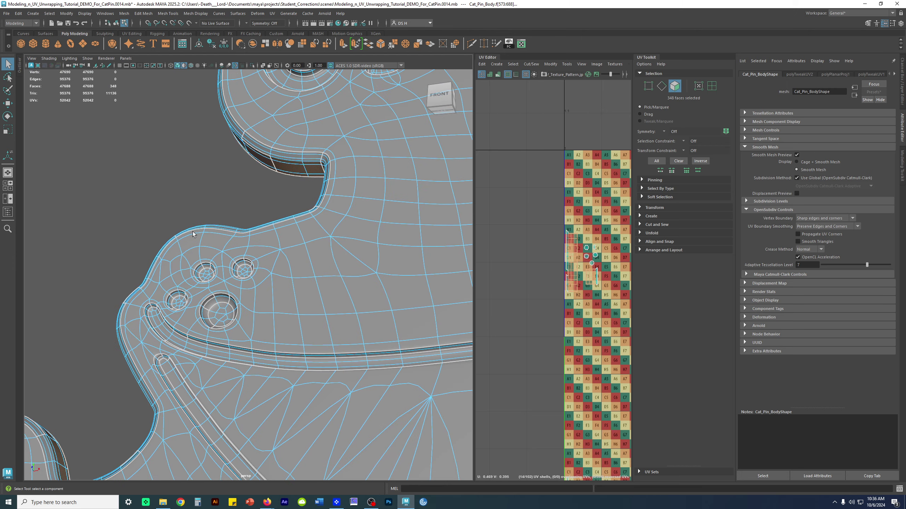
{"action": "right_click_drag", "start_coordinate": [147, 206], "coordinate": [72, 205], "text": "alt"}
{"action": "left_click_drag", "start_coordinate": [250, 203], "coordinate": [283, 215], "text": "alt"}
- Save an incremental version of the scene, and widen the UV Editor to show the texture tile with its outlying shells
{"action": "key", "text": "ctrl+alt+s"}
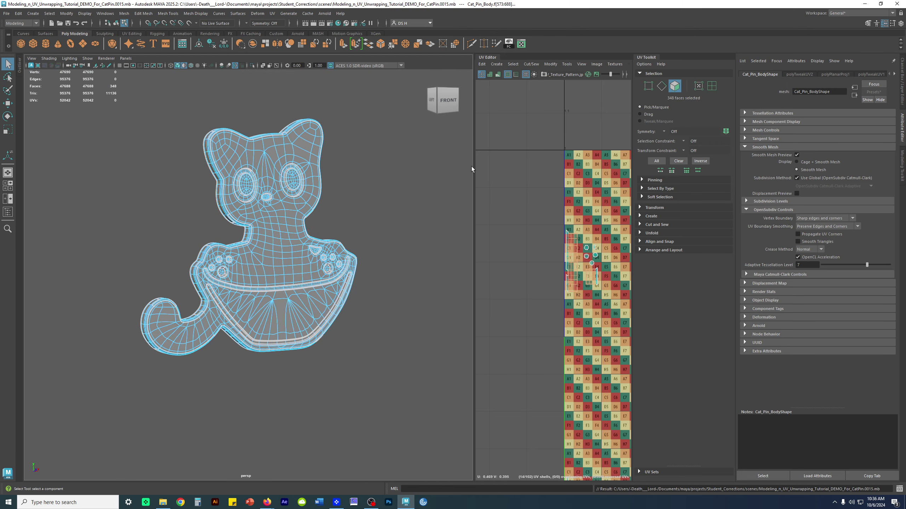
{"action": "left_click_drag", "start_coordinate": [473, 167], "coordinate": [295, 167]}
{"action": "middle_click_drag", "start_coordinate": [463, 206], "coordinate": [250, 200], "text": "alt"}
{"action": "scroll", "coordinate": [514, 223], "scroll_direction": "down", "scroll_amount": 1}
{"action": "scroll", "coordinate": [513, 223], "scroll_direction": "down", "scroll_amount": 2}
{"action": "middle_click_drag", "start_coordinate": [514, 223], "coordinate": [348, 155], "text": "alt"}
{"action": "scroll", "coordinate": [564, 243], "scroll_direction": "down", "scroll_amount": 1}
{"action": "middle_click_drag", "start_coordinate": [564, 243], "coordinate": [470, 230], "text": "alt"}
{"action": "scroll", "coordinate": [538, 245], "scroll_direction": "down", "scroll_amount": 1}
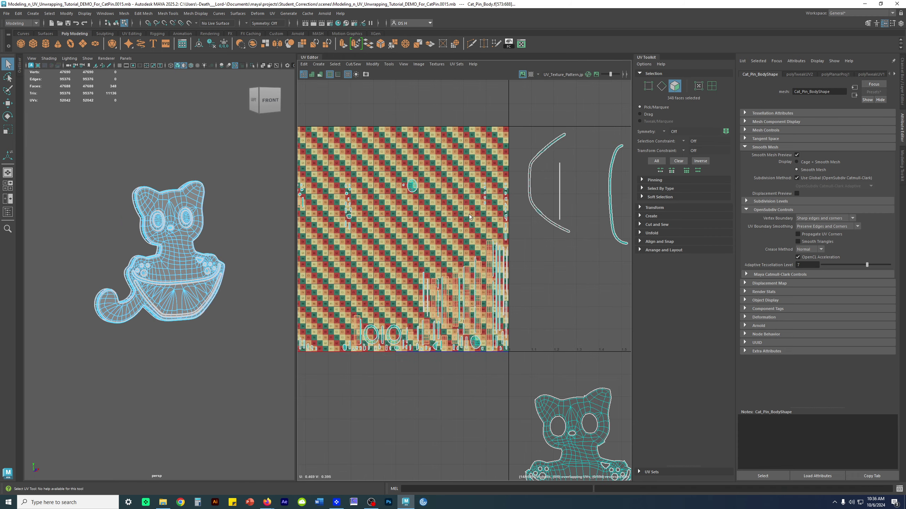
- Display the UV shells shaded and examine the tile, the curved strips and the cat body shells for orientation and overlaps
{"action": "scroll", "coordinate": [474, 286], "scroll_direction": "up", "scroll_amount": 3}
{"action": "middle_click_drag", "start_coordinate": [454, 304], "coordinate": [718, 398], "text": "alt"}
{"action": "scroll", "coordinate": [485, 296], "scroll_direction": "down", "scroll_amount": 1}
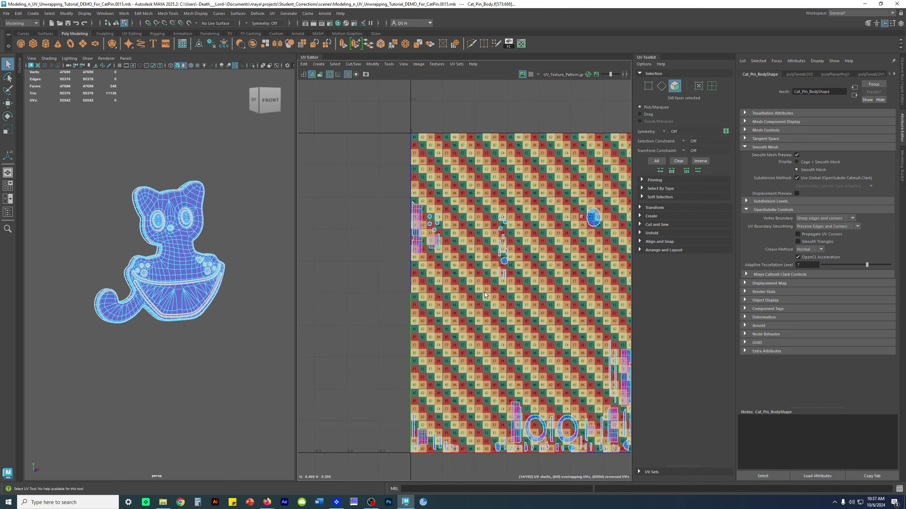
{"action": "scroll", "coordinate": [458, 219], "scroll_direction": "up", "scroll_amount": 4}
{"action": "right_click_drag", "start_coordinate": [418, 289], "coordinate": [398, 342], "text": "alt"}
{"action": "middle_click_drag", "start_coordinate": [446, 342], "coordinate": [233, 307], "text": "alt"}
{"action": "middle_click_drag", "start_coordinate": [471, 271], "coordinate": [408, 268], "text": "alt"}
{"action": "right_click_drag", "start_coordinate": [421, 264], "coordinate": [371, 282], "text": "alt"}
{"action": "middle_click_drag", "start_coordinate": [610, 306], "coordinate": [389, 292], "text": "alt"}
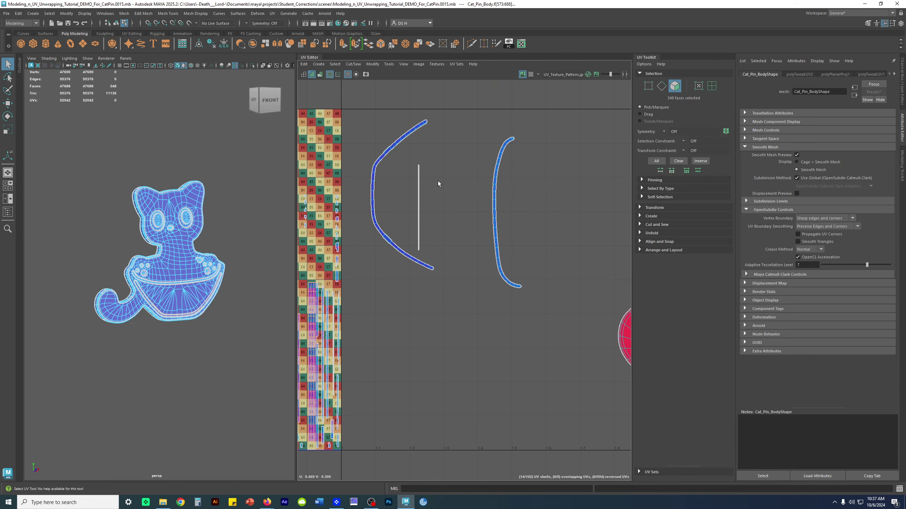
{"action": "middle_click_drag", "start_coordinate": [565, 290], "coordinate": [308, 206], "text": "alt"}
{"action": "middle_click_drag", "start_coordinate": [498, 251], "coordinate": [477, 378], "text": "alt"}
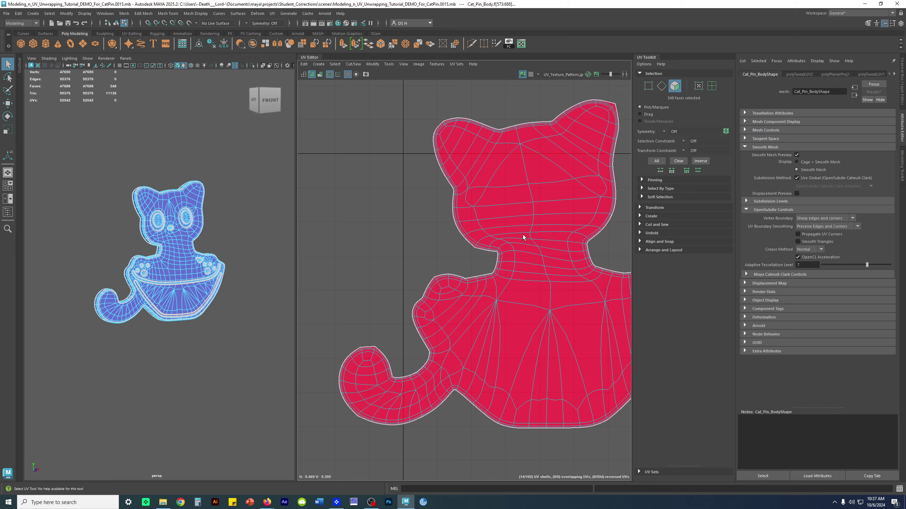
{"action": "right_click_drag", "start_coordinate": [557, 291], "coordinate": [416, 313], "text": "alt"}
{"action": "middle_click_drag", "start_coordinate": [326, 444], "coordinate": [489, 275], "text": "alt"}
{"action": "right_click_drag", "start_coordinate": [493, 283], "coordinate": [550, 386], "text": "alt"}
{"action": "middle_click_drag", "start_coordinate": [561, 381], "coordinate": [639, 371], "text": "alt"}
{"action": "middle_click_drag", "start_coordinate": [522, 222], "coordinate": [637, 301], "text": "alt"}
- Orient the model to an angled front-left view and apply a Camera-Based UV projection to the selected wall faces
{"action": "middle_click_drag", "start_coordinate": [171, 236], "coordinate": [182, 254], "text": "alt"}
{"action": "right_click_drag", "start_coordinate": [182, 255], "coordinate": [238, 279], "text": "alt"}
{"action": "left_click_drag", "start_coordinate": [188, 253], "coordinate": [222, 248], "text": "alt"}
{"action": "middle_click_drag", "start_coordinate": [162, 230], "coordinate": [195, 229], "text": "alt"}
{"action": "right_click_drag", "start_coordinate": [377, 246], "coordinate": [264, 251], "text": "alt"}
{"action": "middle_click_drag", "start_coordinate": [454, 234], "coordinate": [458, 252], "text": "alt"}
{"action": "scroll", "coordinate": [458, 252], "scroll_direction": "down", "scroll_amount": 4}
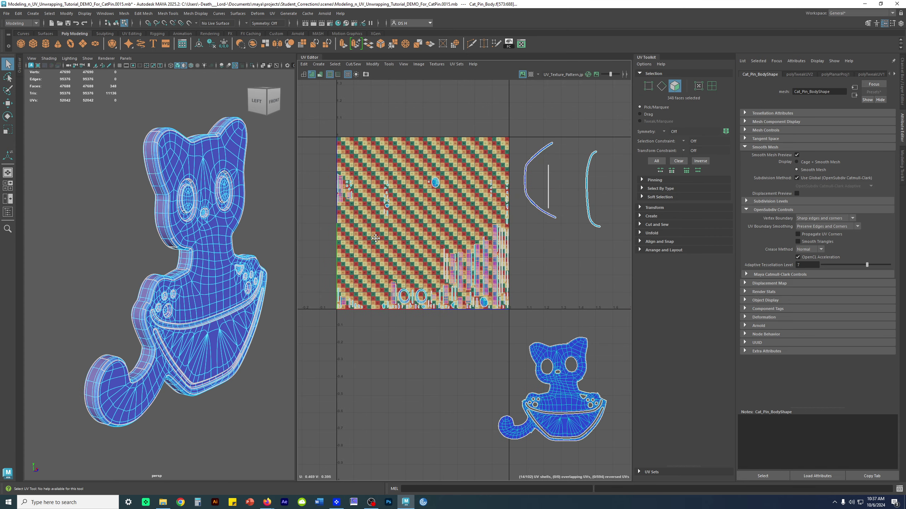
{"action": "middle_click_drag", "start_coordinate": [375, 225], "coordinate": [376, 207], "text": "alt"}
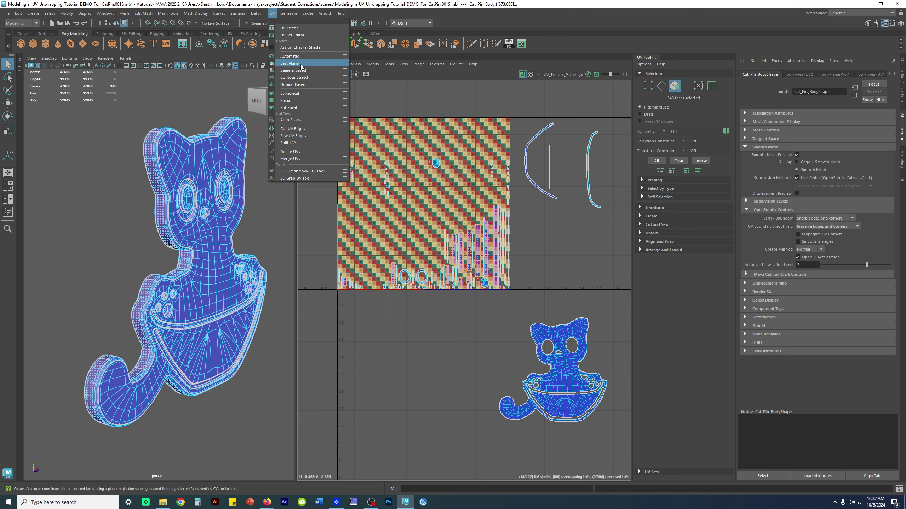
{"action": "left_click", "coordinate": [293, 70]}
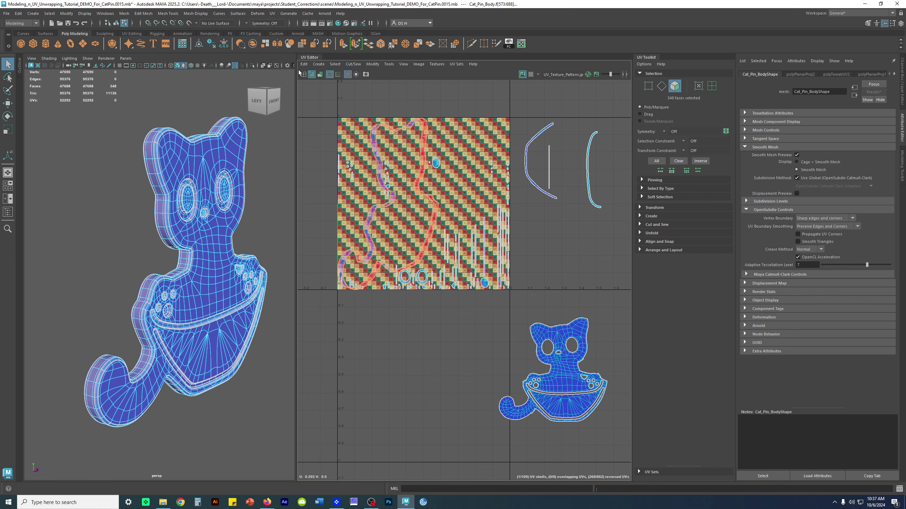
- Examine the newly projected wall shell in the UV Editor along the tail, body and head outline
{"action": "scroll", "coordinate": [374, 176], "scroll_direction": "up", "scroll_amount": 10}
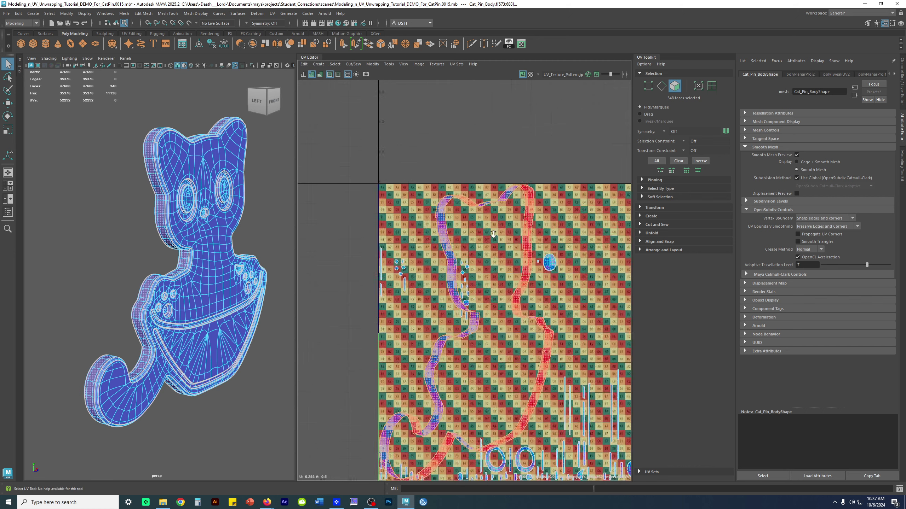
{"action": "scroll", "coordinate": [423, 153], "scroll_direction": "up", "scroll_amount": 8}
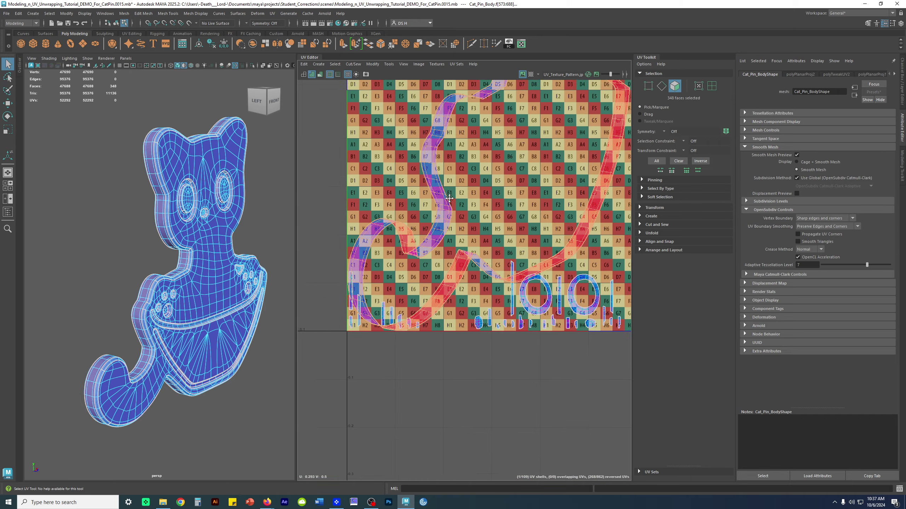
{"action": "middle_click_drag", "start_coordinate": [529, 161], "coordinate": [530, 159], "text": "alt"}
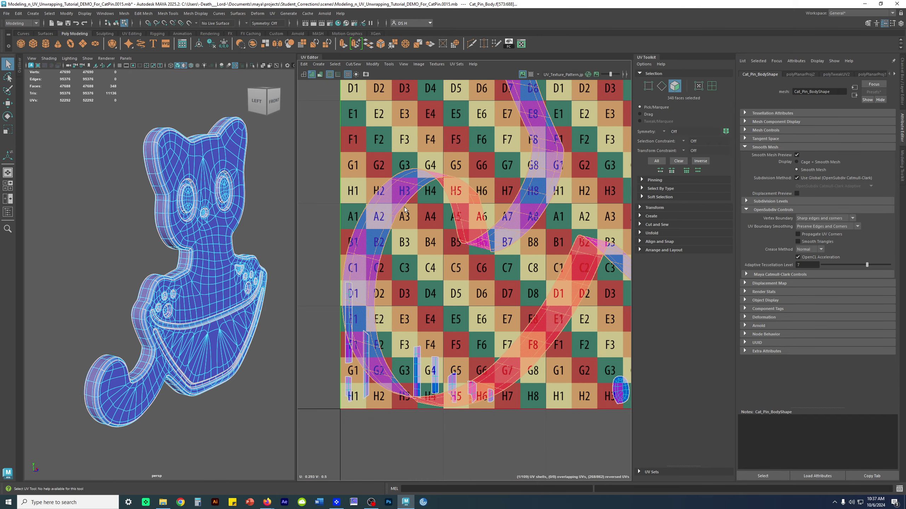
{"action": "middle_click_drag", "start_coordinate": [595, 243], "coordinate": [478, 448], "text": "alt"}
{"action": "middle_click_drag", "start_coordinate": [519, 91], "coordinate": [441, 409], "text": "alt"}
{"action": "middle_click_drag", "start_coordinate": [453, 107], "coordinate": [261, 223], "text": "alt"}
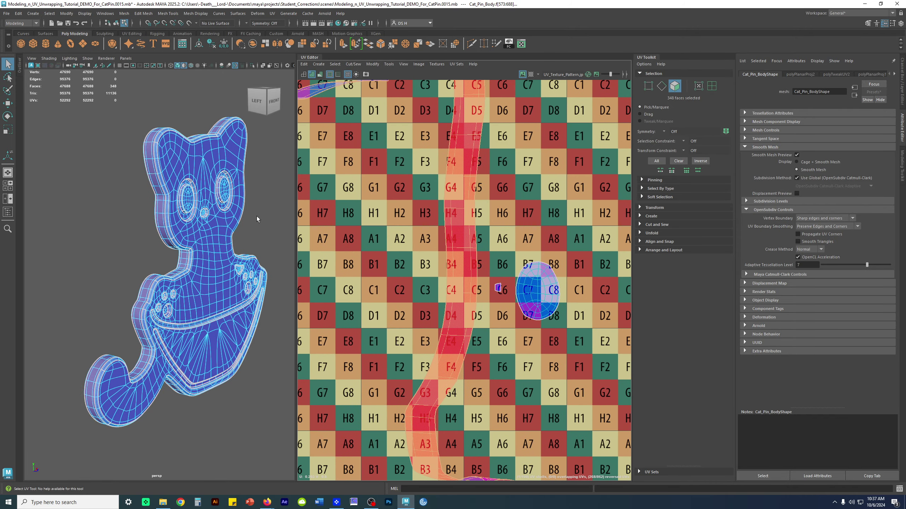
{"action": "middle_click_drag", "start_coordinate": [430, 199], "coordinate": [465, 382], "text": "alt"}
{"action": "scroll", "coordinate": [470, 221], "scroll_direction": "down", "scroll_amount": 2}
{"action": "middle_click_drag", "start_coordinate": [470, 220], "coordinate": [463, 175], "text": "alt"}
- Inspect the side wall along the body's underside, and set the UV shells to wireframe display without shading
{"action": "left_click_drag", "start_coordinate": [146, 315], "coordinate": [192, 299], "text": "alt"}
{"action": "middle_click_drag", "start_coordinate": [162, 339], "coordinate": [211, 186], "text": "alt"}
{"action": "right_click_drag", "start_coordinate": [210, 186], "coordinate": [250, 210], "text": "alt"}
{"action": "middle_click_drag", "start_coordinate": [250, 210], "coordinate": [163, 178], "text": "alt"}
{"action": "left_click_drag", "start_coordinate": [163, 178], "coordinate": [218, 150], "text": "alt"}
{"action": "scroll", "coordinate": [214, 243], "scroll_direction": "up", "scroll_amount": 5}
{"action": "left_click_drag", "start_coordinate": [208, 258], "coordinate": [183, 214], "text": "alt"}
{"action": "middle_click_drag", "start_coordinate": [182, 215], "coordinate": [200, 217], "text": "alt"}
{"action": "mouse_move", "coordinate": [200, 217]}
{"action": "left_mouse_down", "text": "alt"}
{"action": "mouse_move", "coordinate": [184, 213]}
{"action": "mouse_move", "coordinate": [192, 228]}
{"action": "left_mouse_up", "text": "alt"}
{"action": "scroll", "coordinate": [184, 213], "scroll_direction": "down", "scroll_amount": 4}
{"action": "scroll", "coordinate": [239, 317], "scroll_direction": "up", "scroll_amount": 5}
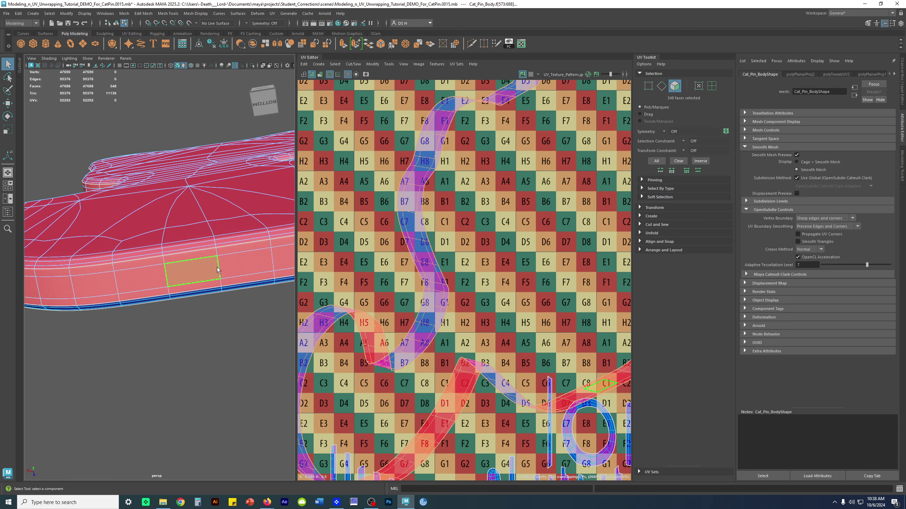
{"action": "left_click_drag", "start_coordinate": [214, 240], "coordinate": [281, 168], "text": "alt"}
{"action": "left_click", "coordinate": [304, 75]}
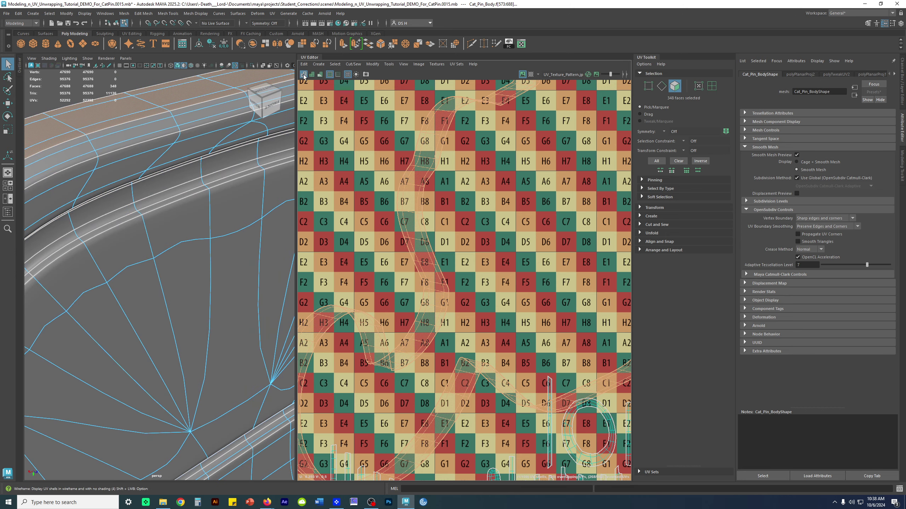
- Switch to edge selection and select the three edges running across a straight stretch of the side wall
{"action": "middle_click_drag", "start_coordinate": [427, 141], "coordinate": [532, 250], "text": "alt"}
{"action": "left_click_drag", "start_coordinate": [228, 214], "coordinate": [167, 225], "text": "alt"}
{"action": "right_click_drag", "start_coordinate": [168, 225], "coordinate": [48, 255], "text": "alt"}
{"action": "middle_click_drag", "start_coordinate": [113, 235], "coordinate": [130, 205], "text": "alt"}
{"action": "right_click_drag", "start_coordinate": [154, 211], "coordinate": [218, 273], "text": "alt"}
{"action": "left_click_drag", "start_coordinate": [224, 265], "coordinate": [182, 270], "text": "alt"}
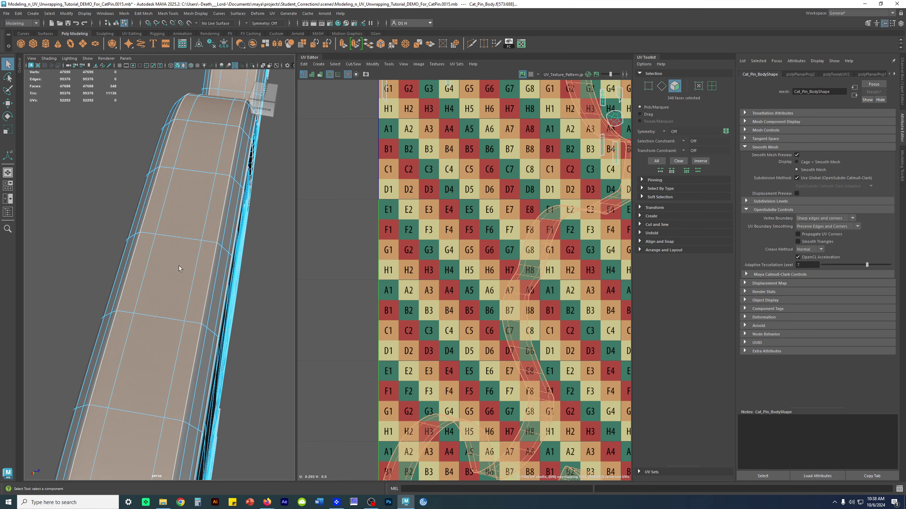
{"action": "scroll", "coordinate": [156, 254], "scroll_direction": "up", "scroll_amount": 3}
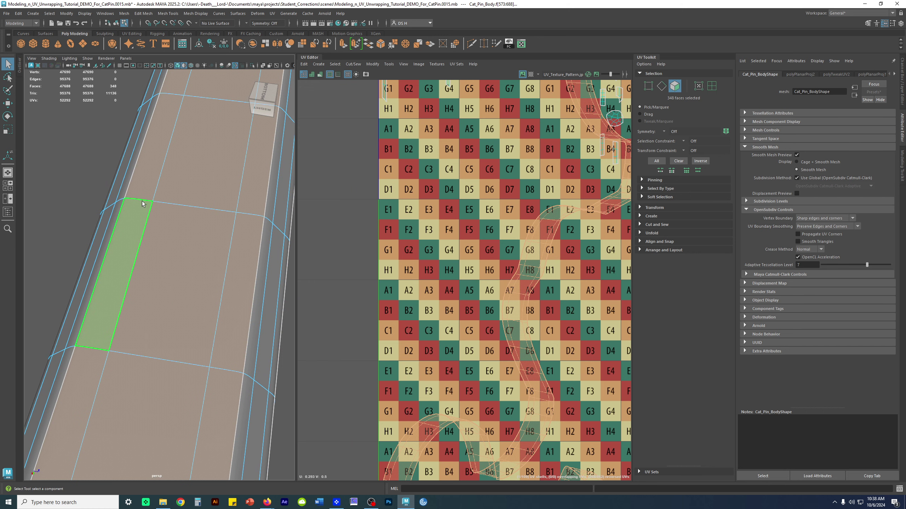
{"action": "right_click_drag", "start_coordinate": [184, 194], "coordinate": [201, 110]}
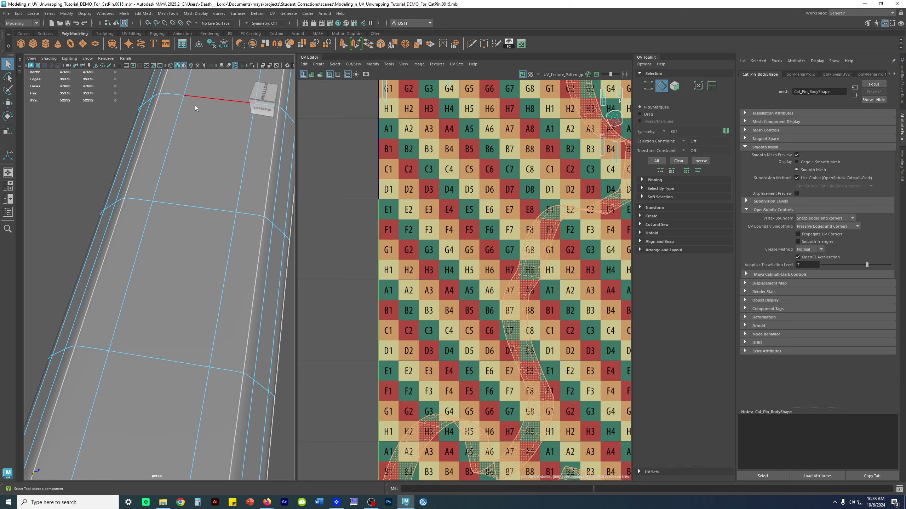
{"action": "left_click", "coordinate": [146, 201]}
{"action": "left_click", "coordinate": [198, 208], "text": "shift"}
{"action": "left_click", "coordinate": [251, 214], "text": "shift"}
- Try moving the selected crosswise wall edges in the UV Editor with the Move tool
{"action": "right_click_drag", "start_coordinate": [272, 225], "coordinate": [155, 215], "text": "alt"}
{"action": "left_click_drag", "start_coordinate": [155, 216], "coordinate": [230, 218], "text": "alt"}
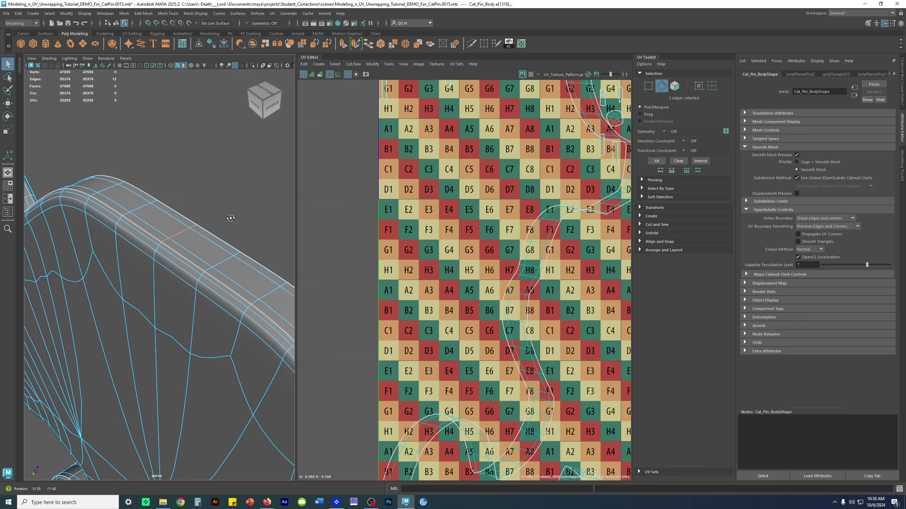
{"action": "right_click_drag", "start_coordinate": [456, 253], "coordinate": [380, 251], "text": "alt"}
{"action": "middle_click_drag", "start_coordinate": [468, 194], "coordinate": [359, 159], "text": "alt"}
{"action": "key", "text": "w"}
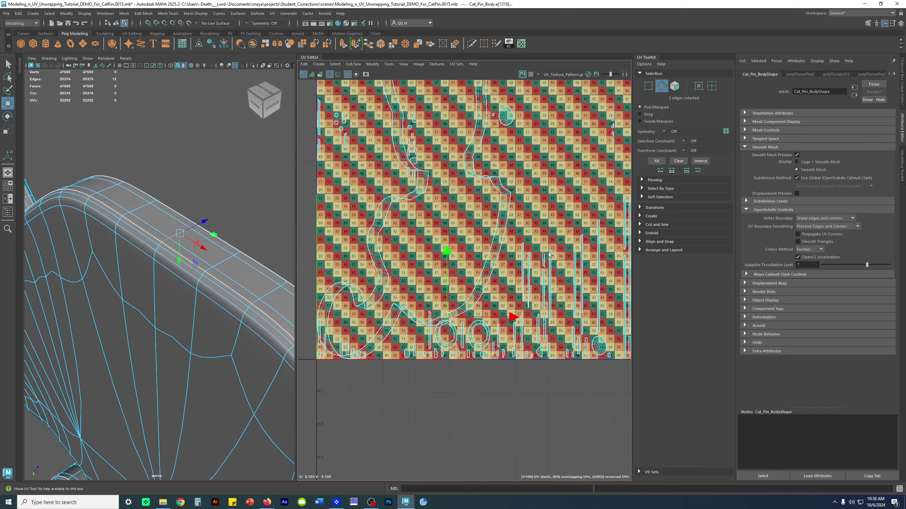
{"action": "middle_click_drag", "start_coordinate": [457, 323], "coordinate": [456, 315], "text": "alt"}
{"action": "left_click_drag", "start_coordinate": [445, 312], "coordinate": [448, 270]}
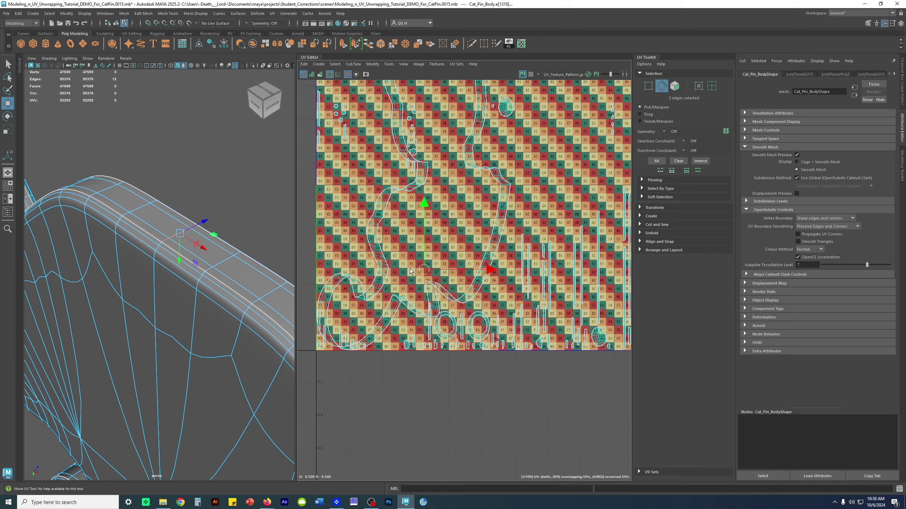
{"action": "scroll", "coordinate": [401, 161], "scroll_direction": "up", "scroll_amount": 4}
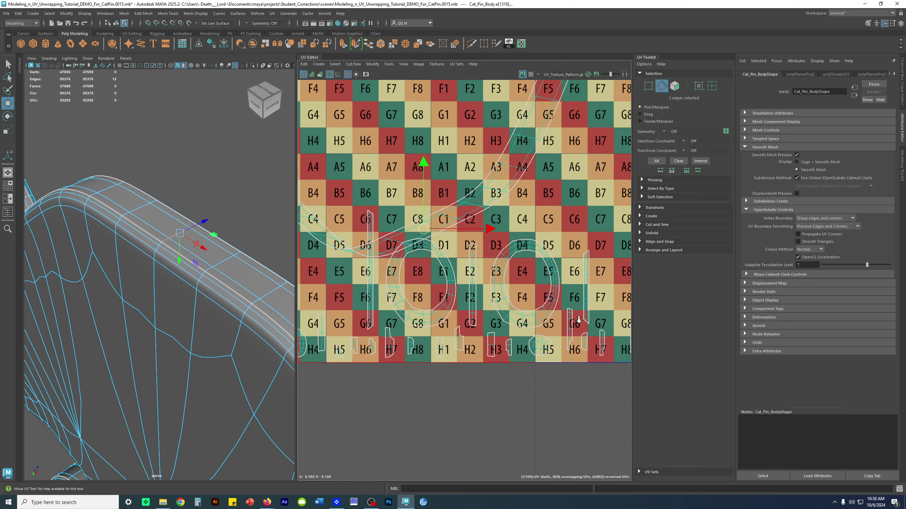
- Cut the wall's UV shell along the three selected edges, test the seam with a small move, undo that move and deselect
{"action": "right_click", "coordinate": [400, 157], "text": "shift"}
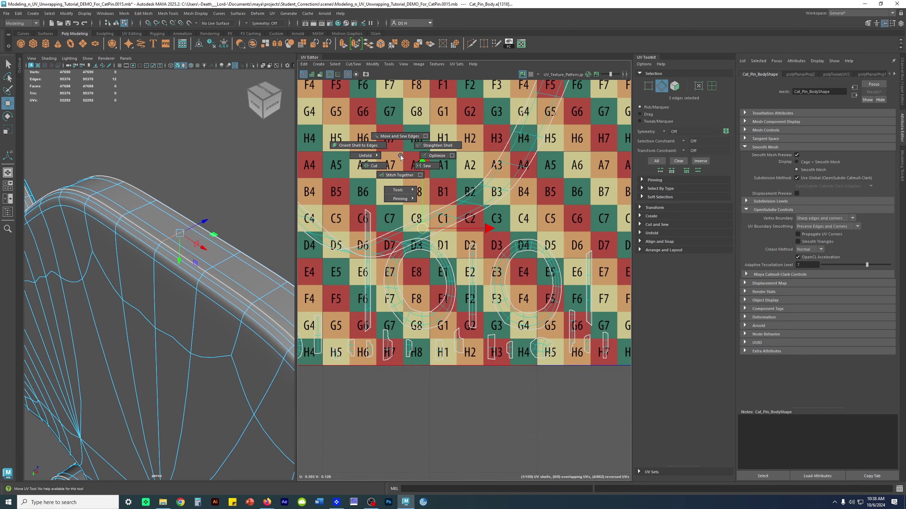
{"action": "left_click", "coordinate": [380, 168]}
{"action": "scroll", "coordinate": [403, 243], "scroll_direction": "up", "scroll_amount": 6}
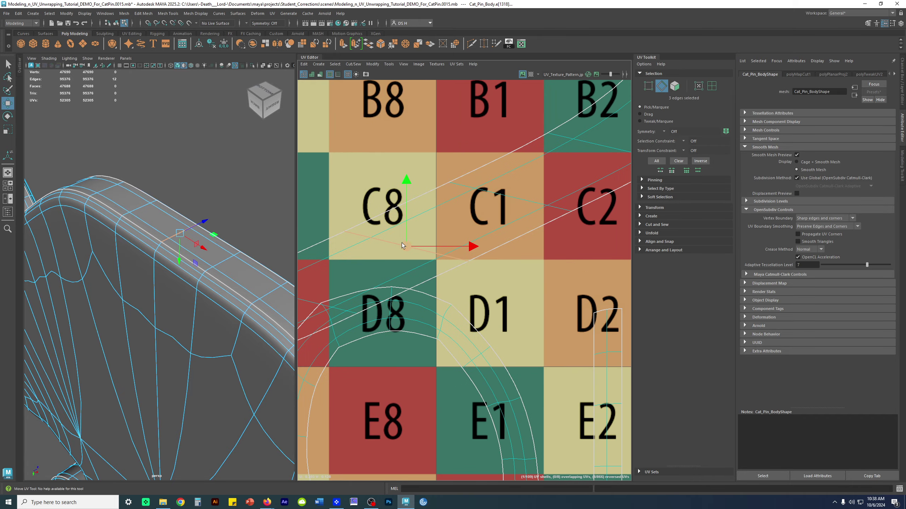
{"action": "mouse_move", "coordinate": [402, 243]}
{"action": "left_mouse_down"}
{"action": "mouse_move", "coordinate": [430, 208]}
{"action": "mouse_move", "coordinate": [406, 225]}
{"action": "left_mouse_up"}
{"action": "key", "text": "ctrl+z"}
{"action": "scroll", "coordinate": [413, 214], "scroll_direction": "down", "scroll_amount": 6}
{"action": "middle_click_drag", "start_coordinate": [421, 174], "coordinate": [443, 228], "text": "alt"}
{"action": "scroll", "coordinate": [443, 228], "scroll_direction": "down", "scroll_amount": 6}
{"action": "left_click", "coordinate": [430, 218]}
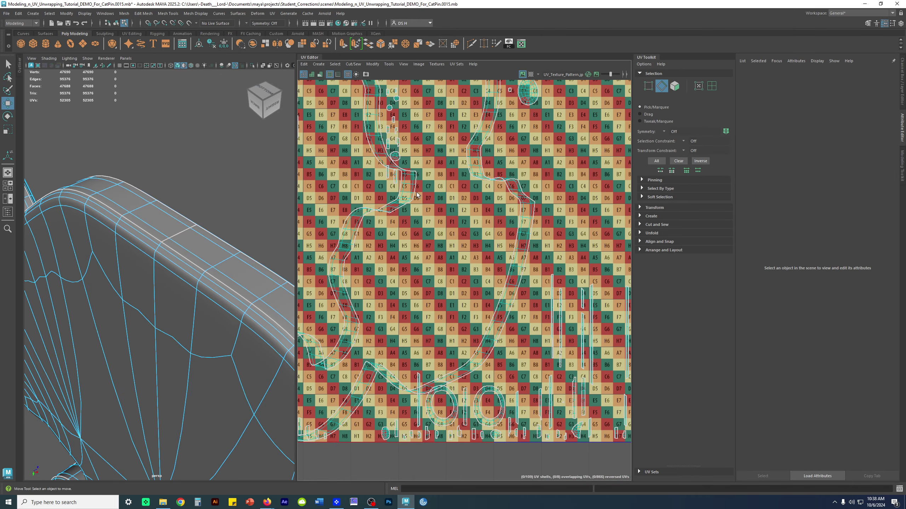